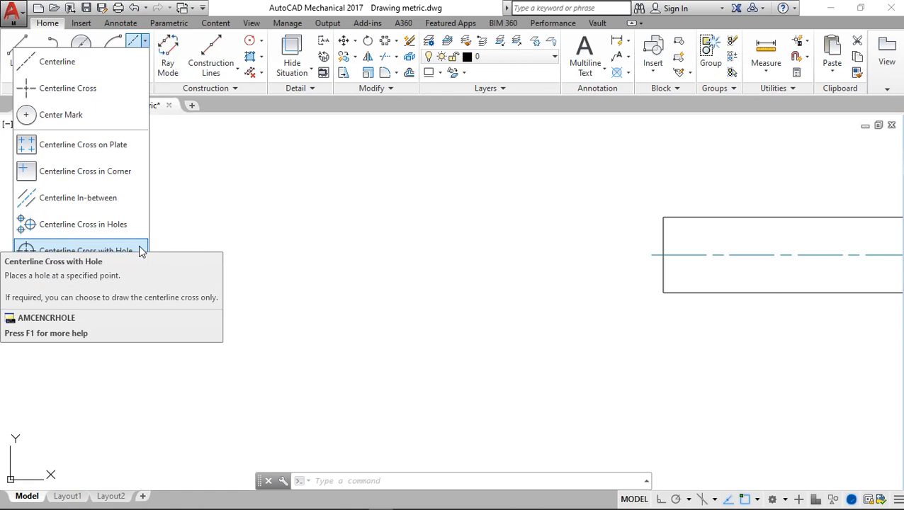
Step: Draw a 50 by 50 mm square in the empty area beside the existing centerlined rectangle
left_click(234, 9)
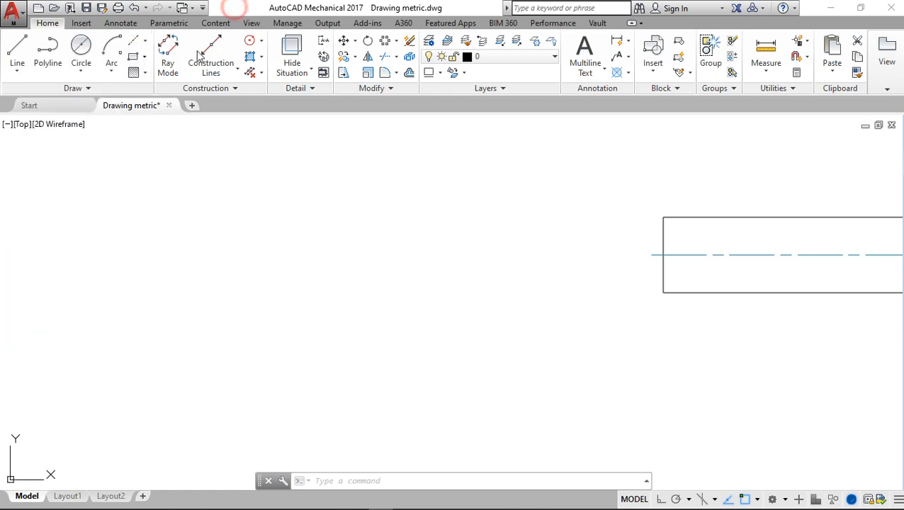
left_click(131, 60)
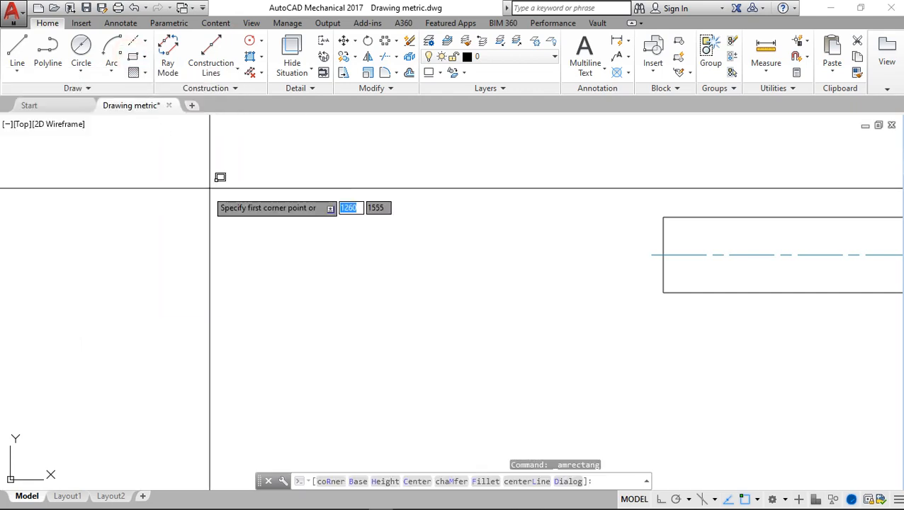
left_click(191, 198)
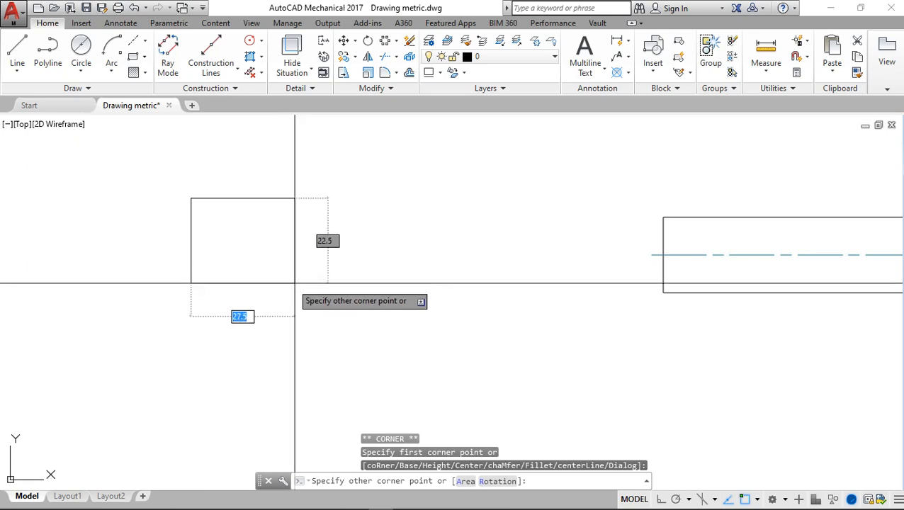
type("50")
key("Tab")
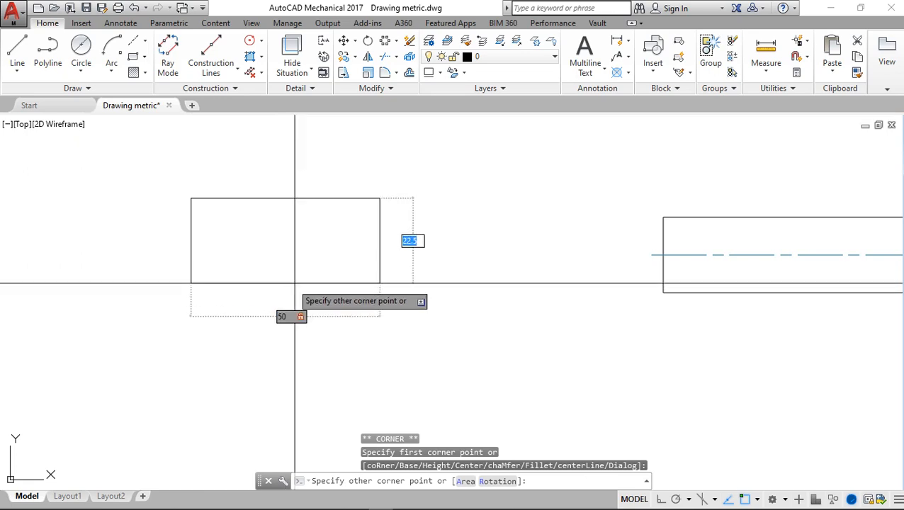
type("50")
key("Return")
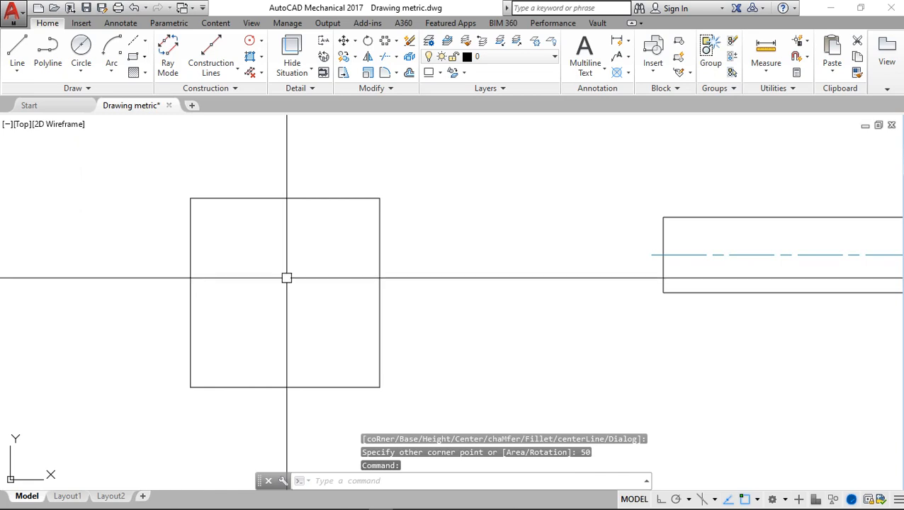
left_click(145, 42)
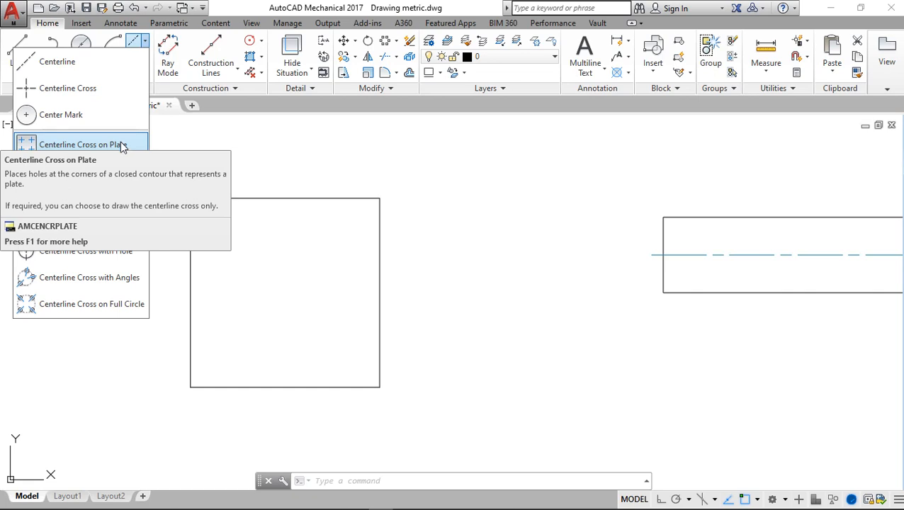
left_click(121, 142)
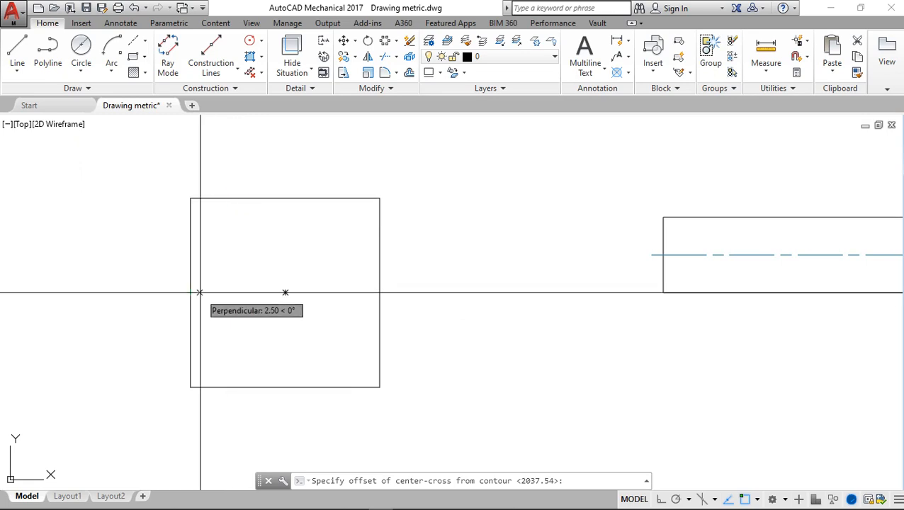
key("Escape")
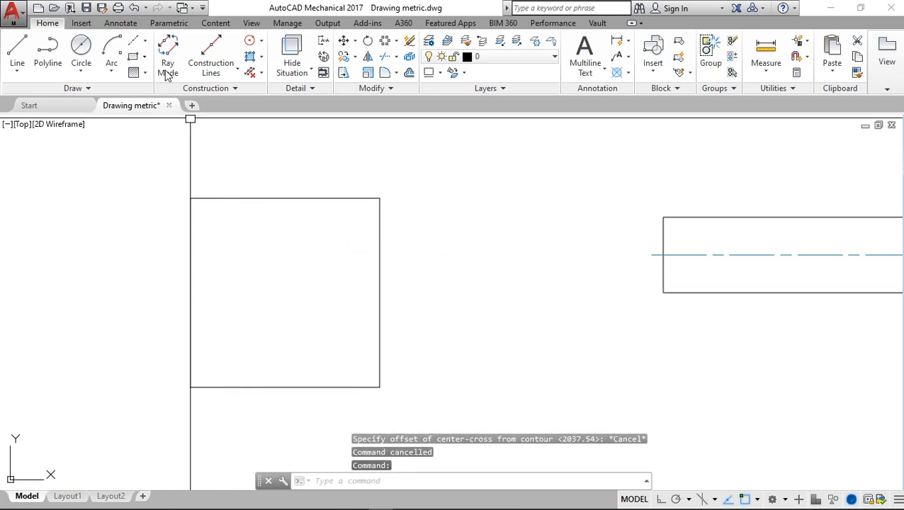
Step: Try placing 8 mm corner holes on the square with Centerline Cross on Plate, offset 7.5 mm inward from the contour, and undo them
left_click(142, 40)
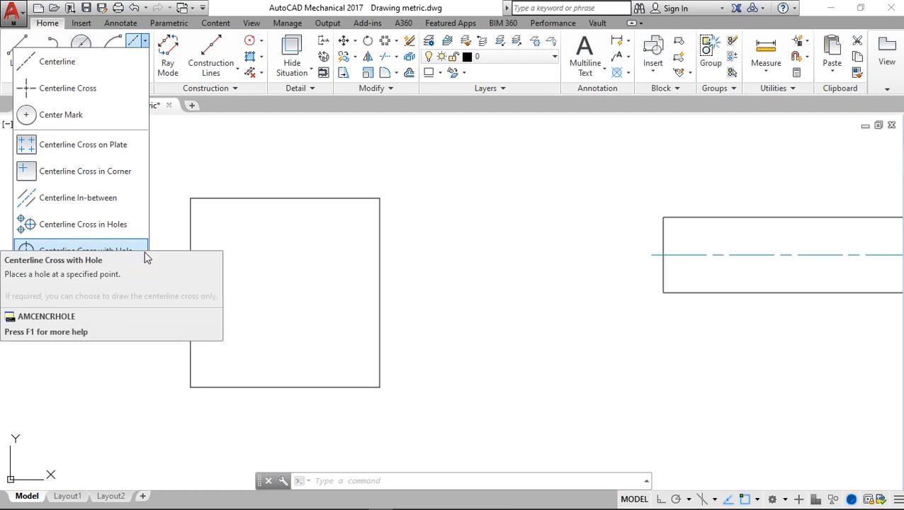
left_click(106, 153)
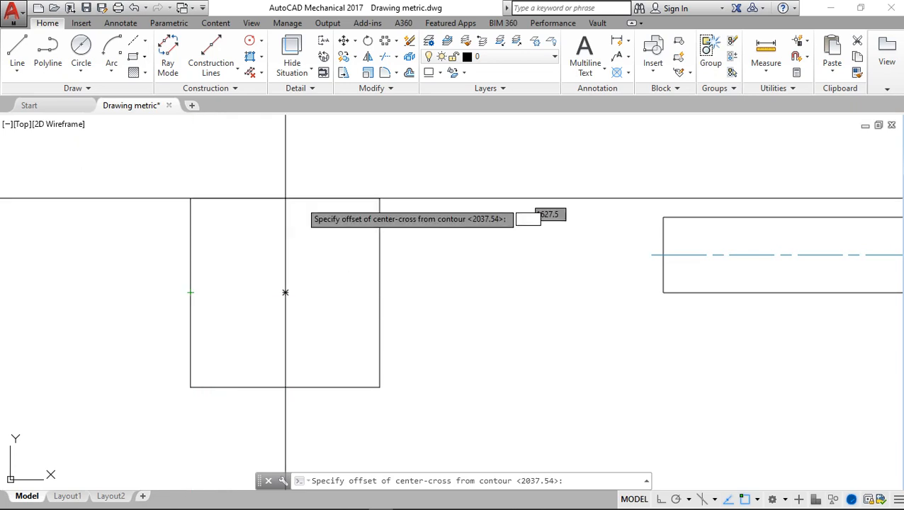
left_click(191, 292)
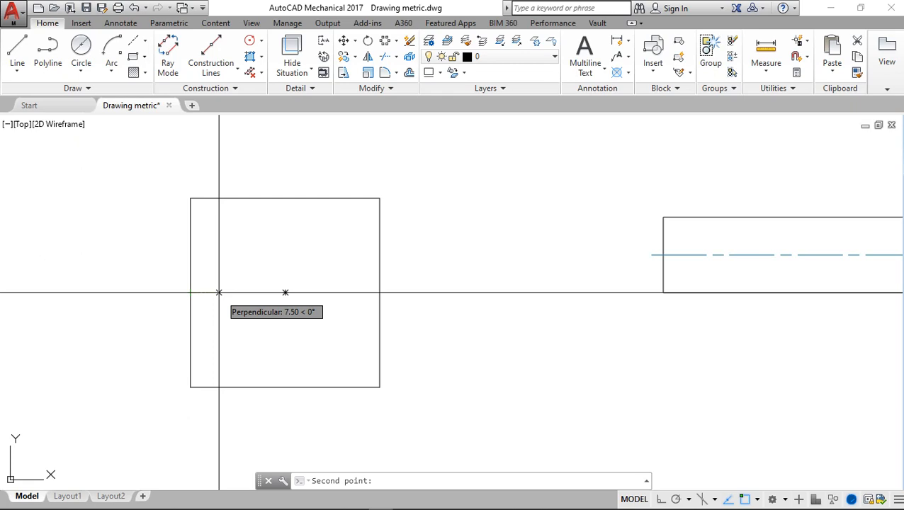
left_click(219, 292)
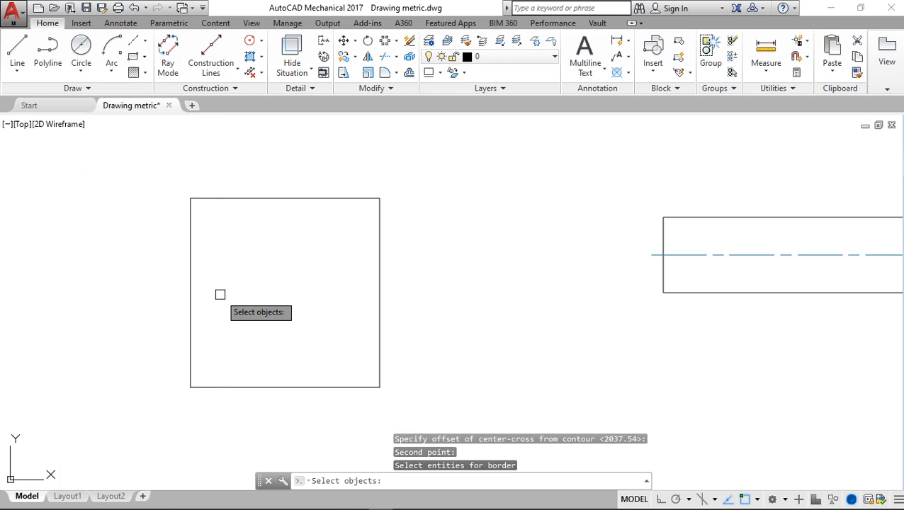
left_click(191, 221)
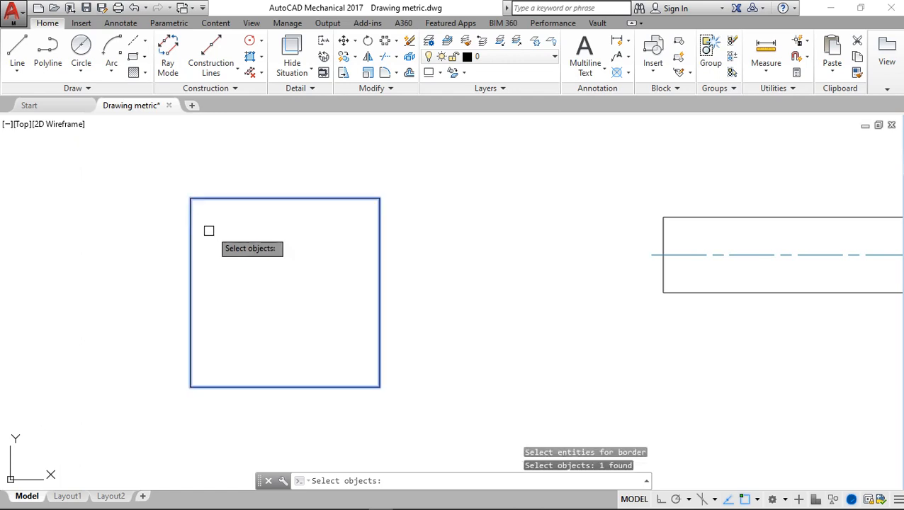
key("Return")
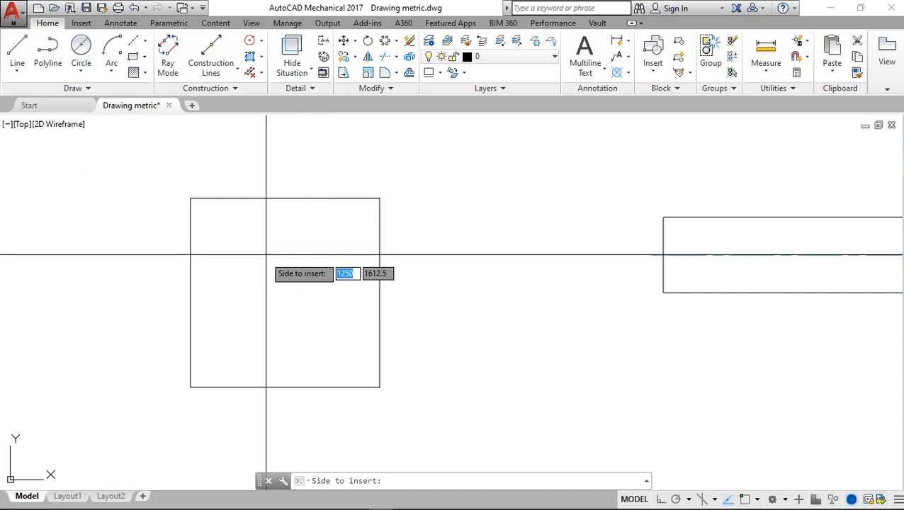
left_click(266, 254)
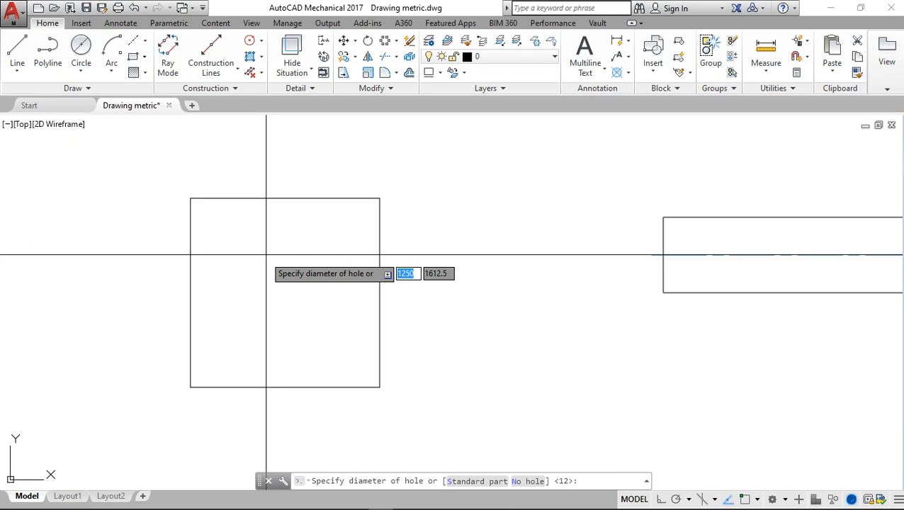
type("1")
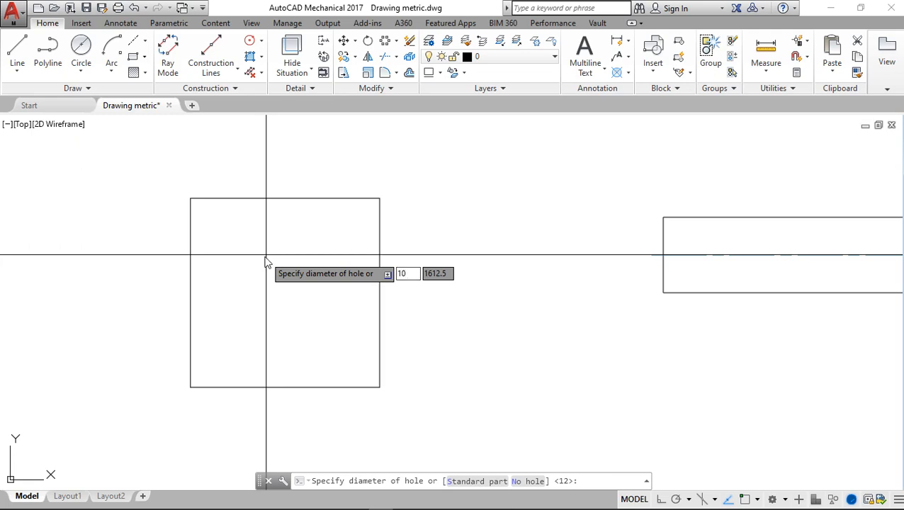
key("BackSpace")
type("8")
key("Return")
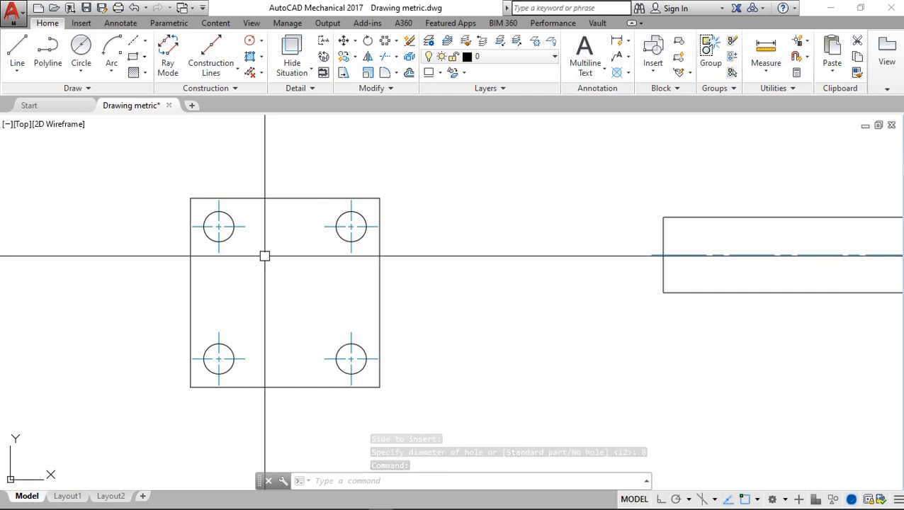
key("ctrl+z")
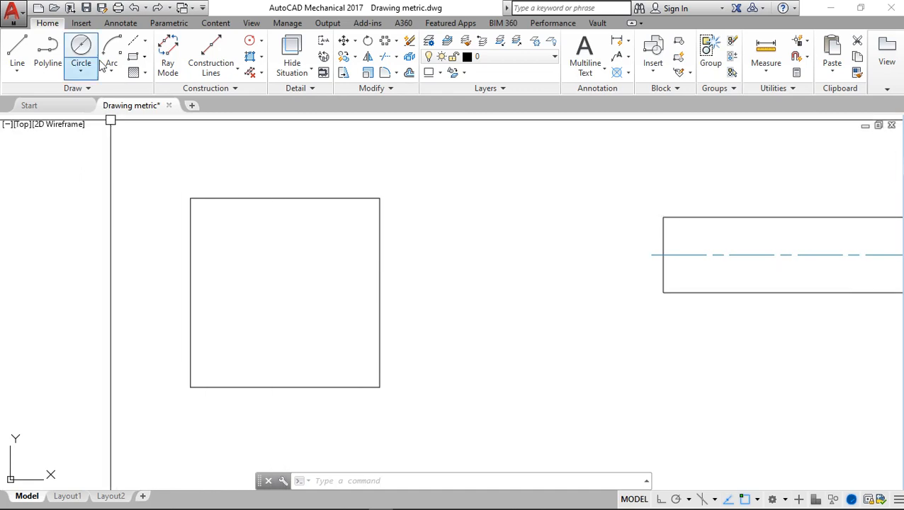
Step: Use Centerline Cross on Plate on the square contour with a 7.5 mm inward offset and a hole diameter of 8 mm
left_click(144, 58)
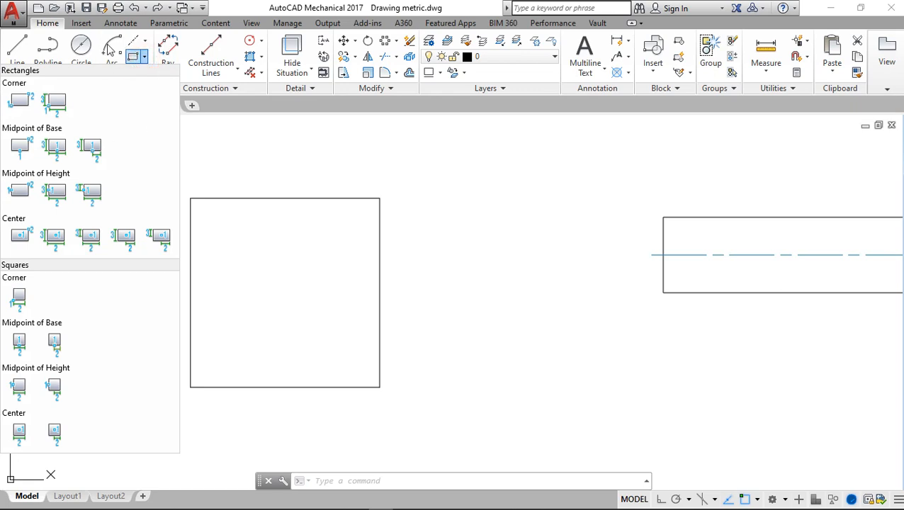
left_click(145, 44)
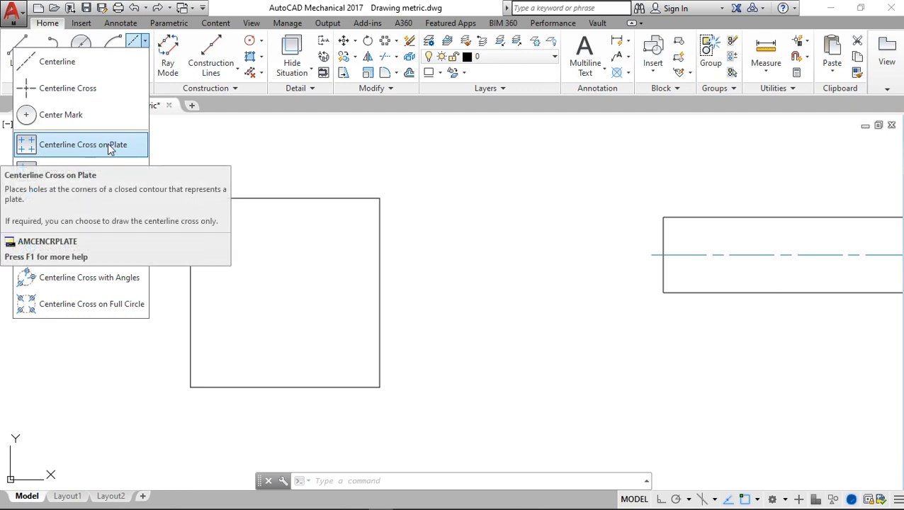
left_click(108, 143)
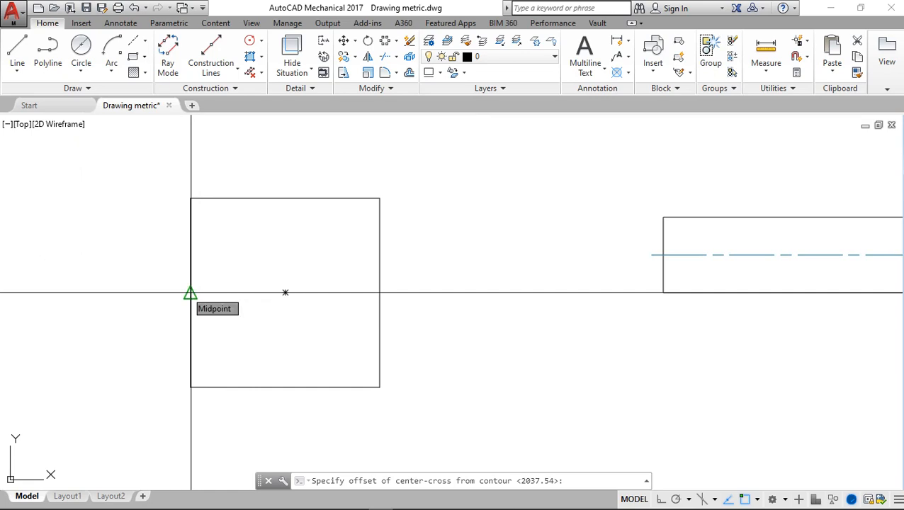
left_click(285, 293)
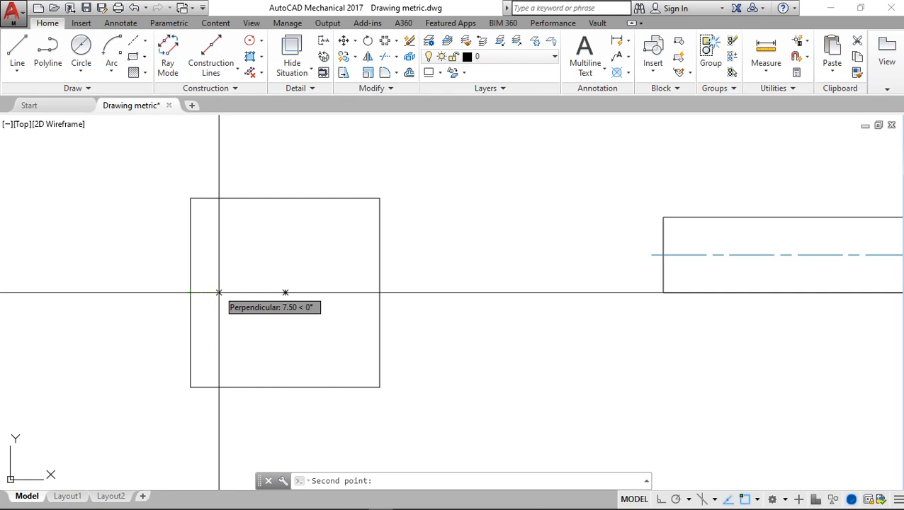
left_click(219, 293)
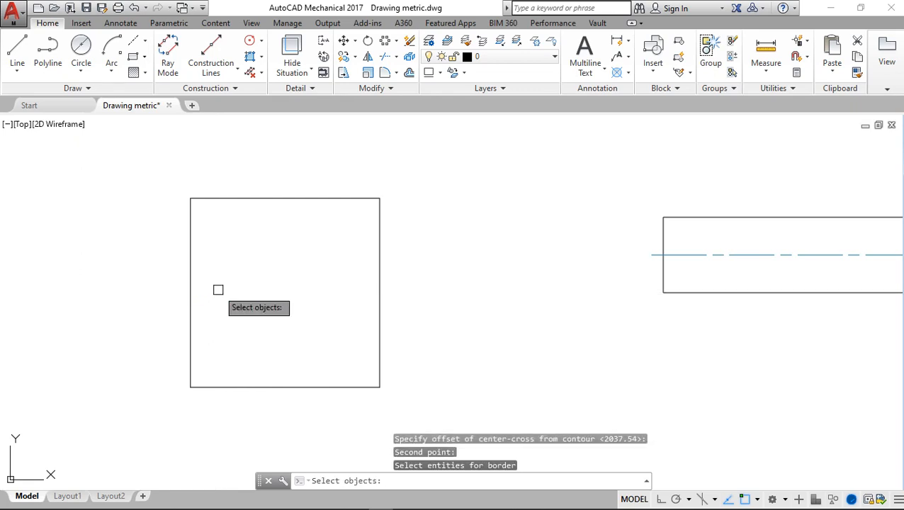
left_click(191, 221)
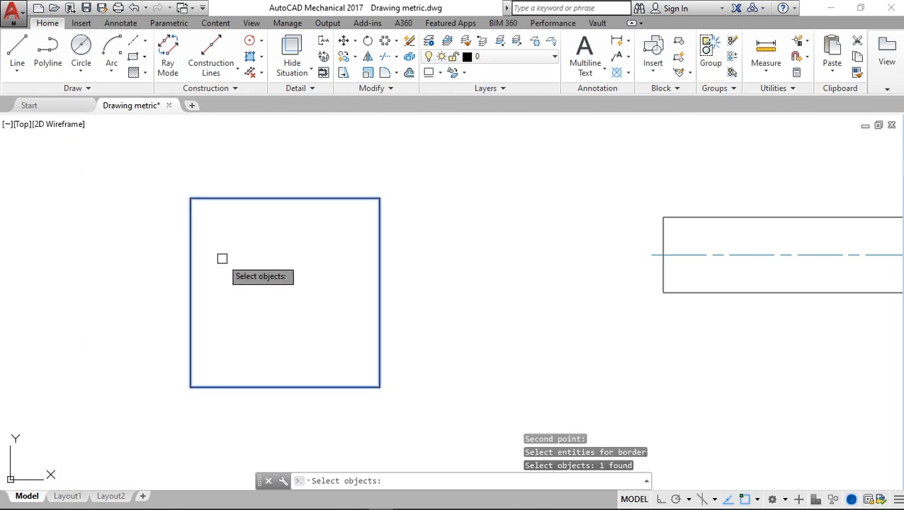
key("Return")
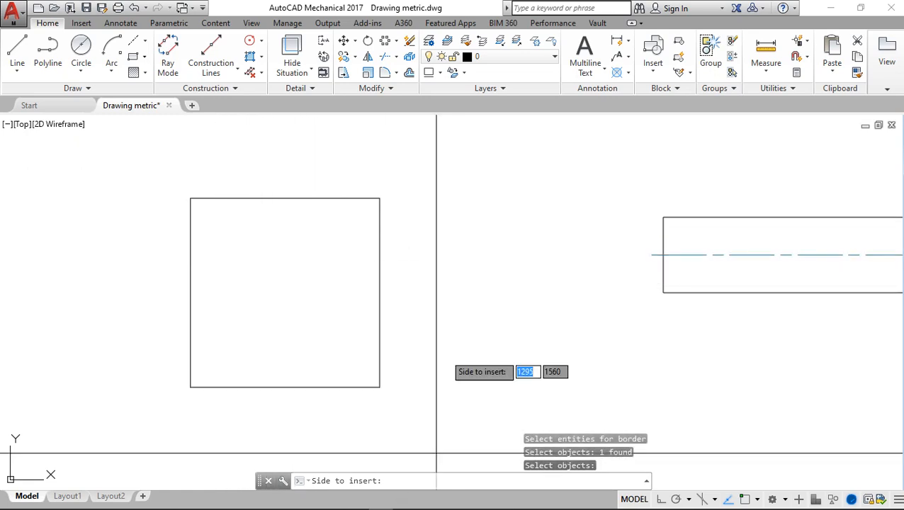
left_click(285, 273)
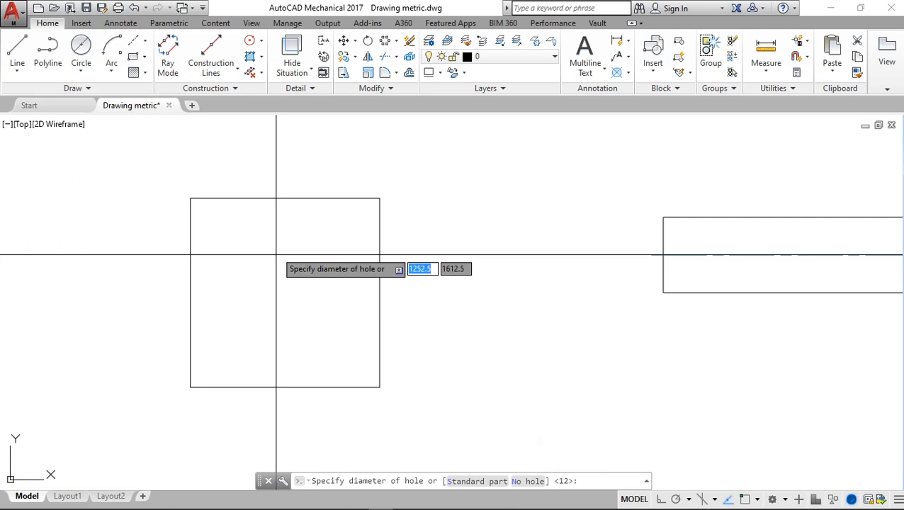
type("8")
key("Return")
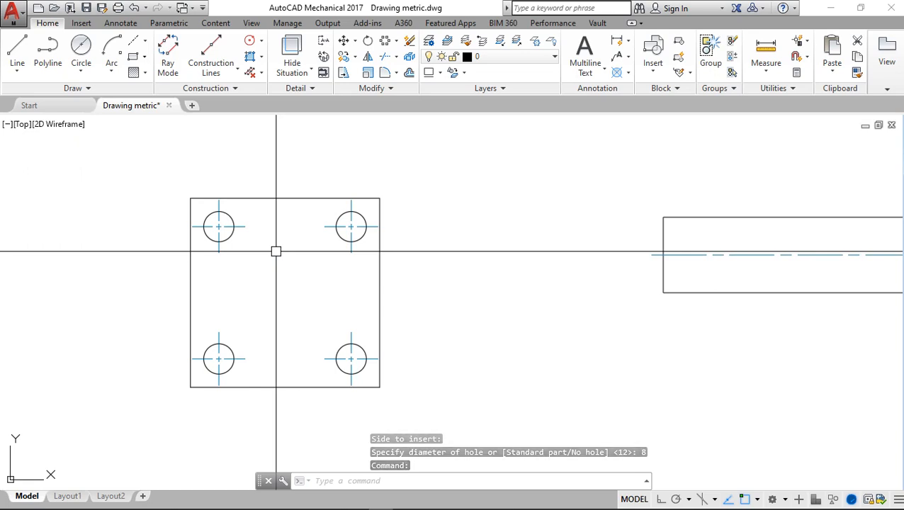
Step: Undo the four corner holes and their centerline crosses on the square plate
mouse_move(391, 224)
middle_mouse_down()
mouse_move(537, 226)
mouse_move(540, 212)
middle_mouse_up()
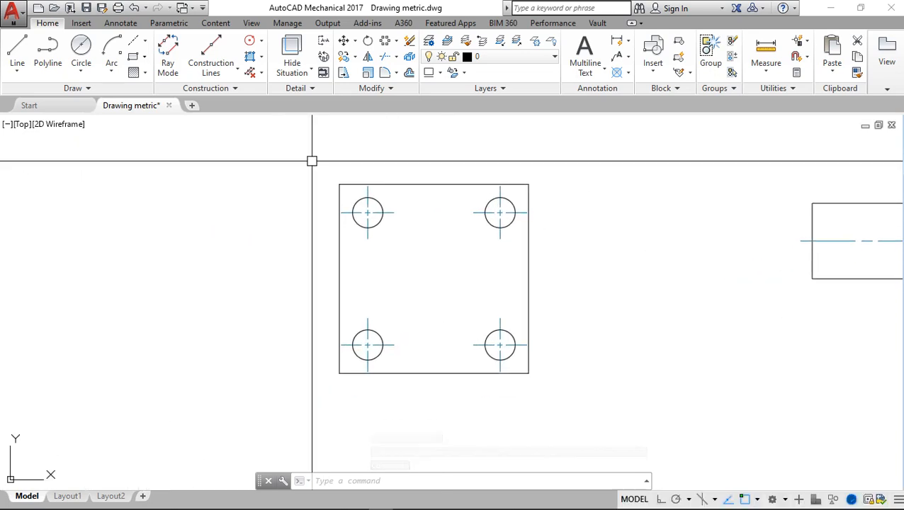
left_click(71, 91)
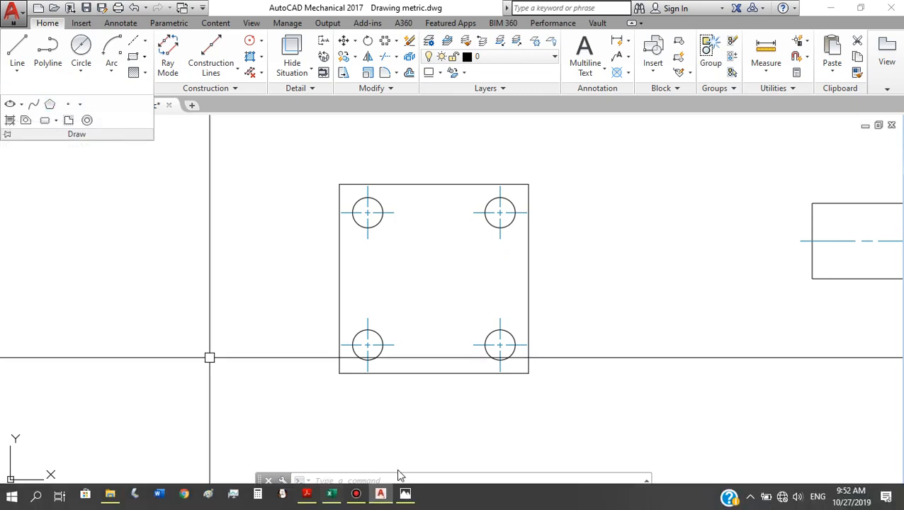
left_click(358, 506)
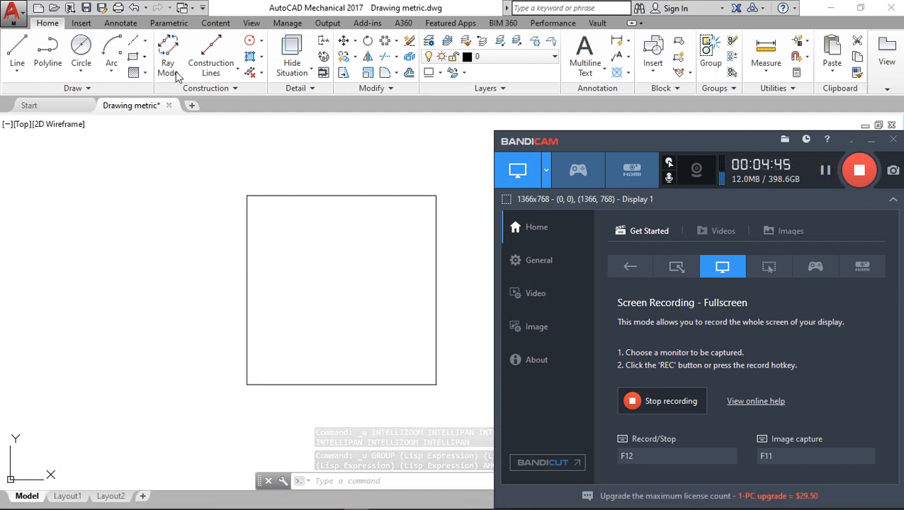
left_click(236, 12)
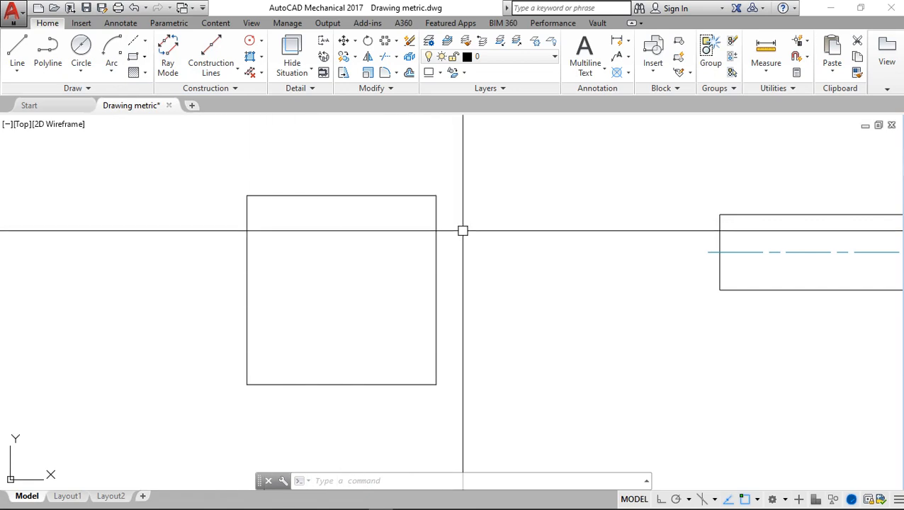
Step: Use Centerline Cross on Plate on the square contour with a 9 mm inward offset and a hole diameter of 10 mm
left_click(144, 41)
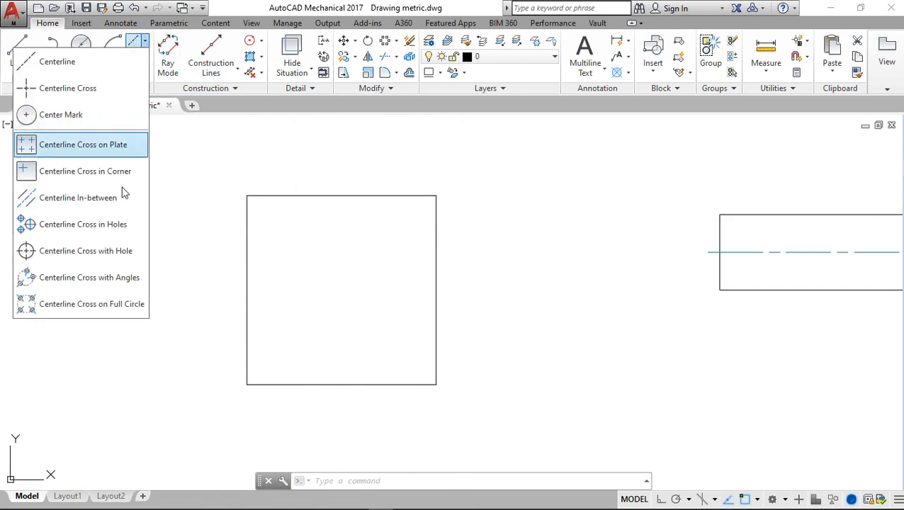
left_click(110, 147)
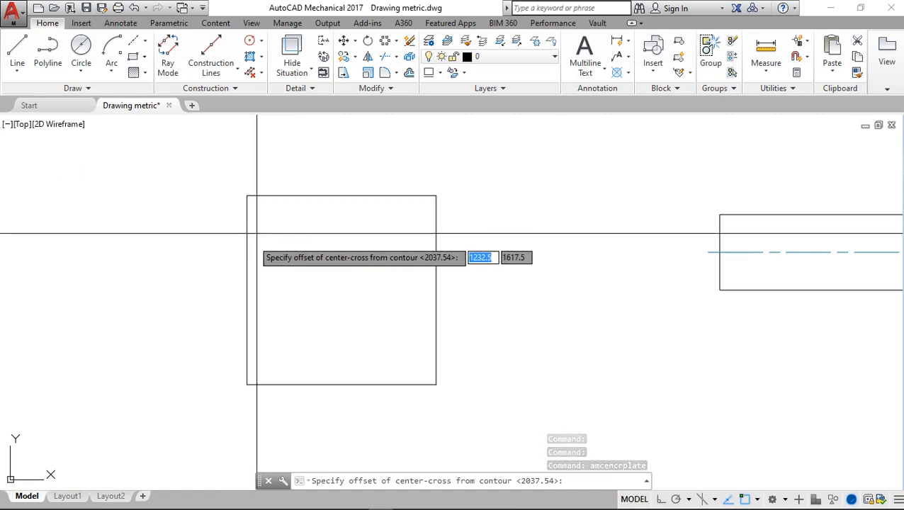
left_click(248, 280)
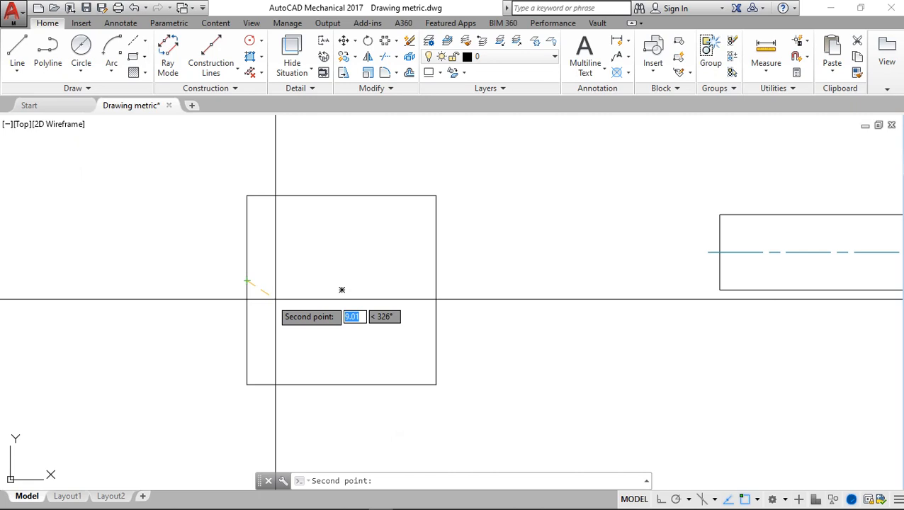
type("9")
key("Tab")
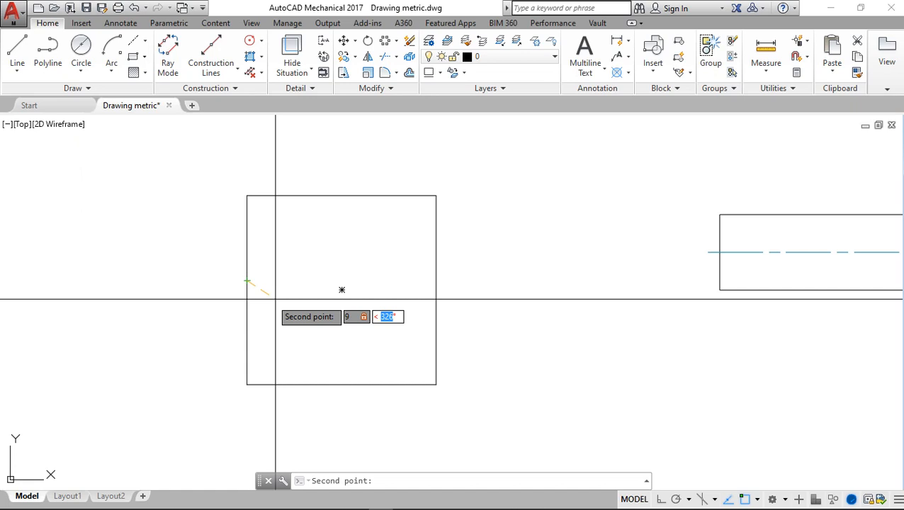
type("90")
key("Return")
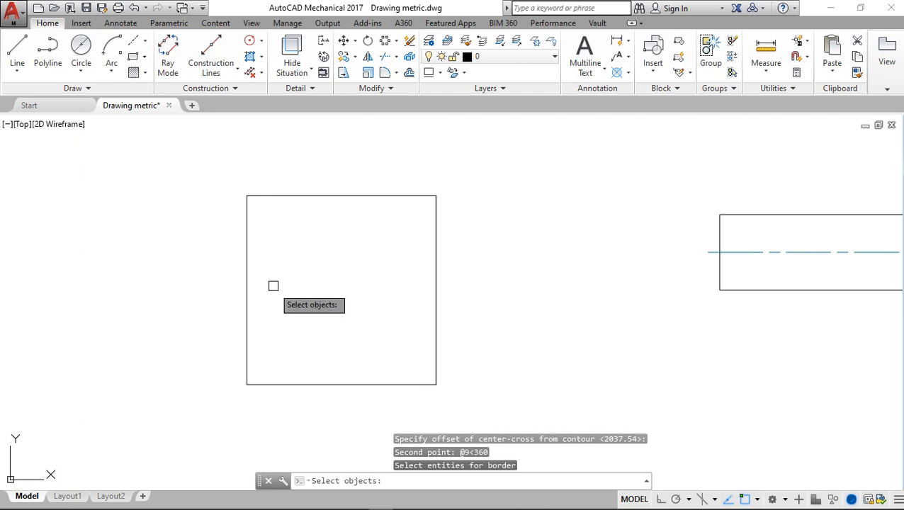
left_click(249, 246)
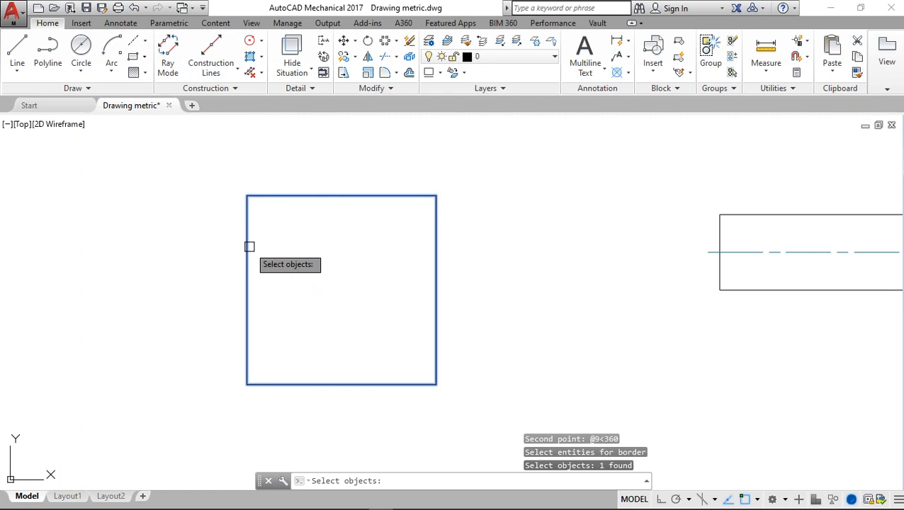
key("Return")
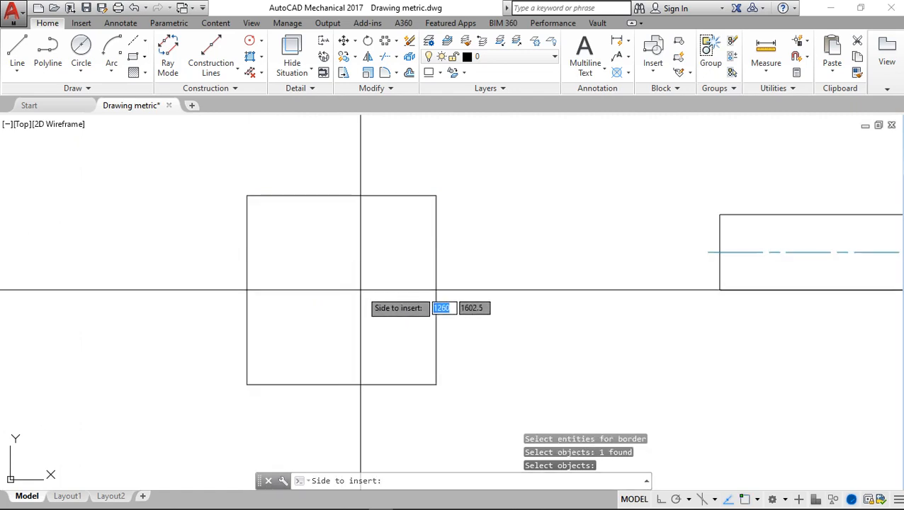
left_click(361, 262)
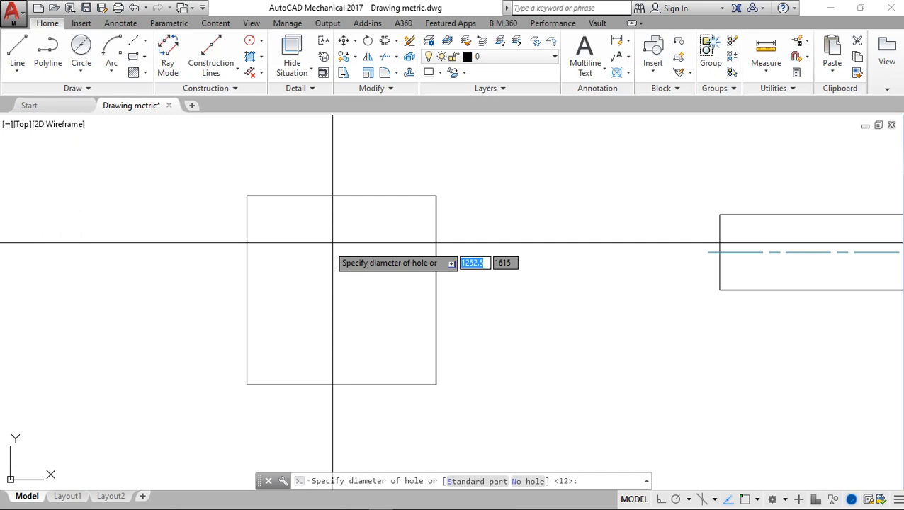
type("10")
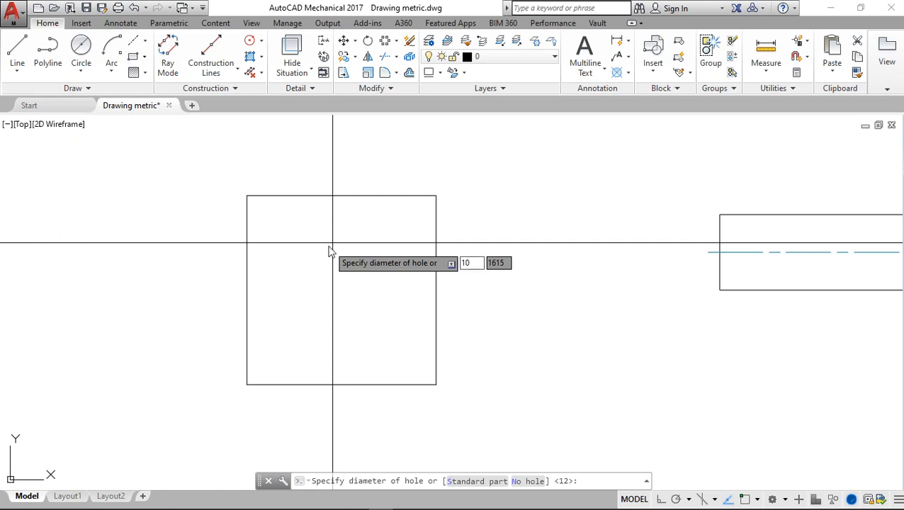
key("Return")
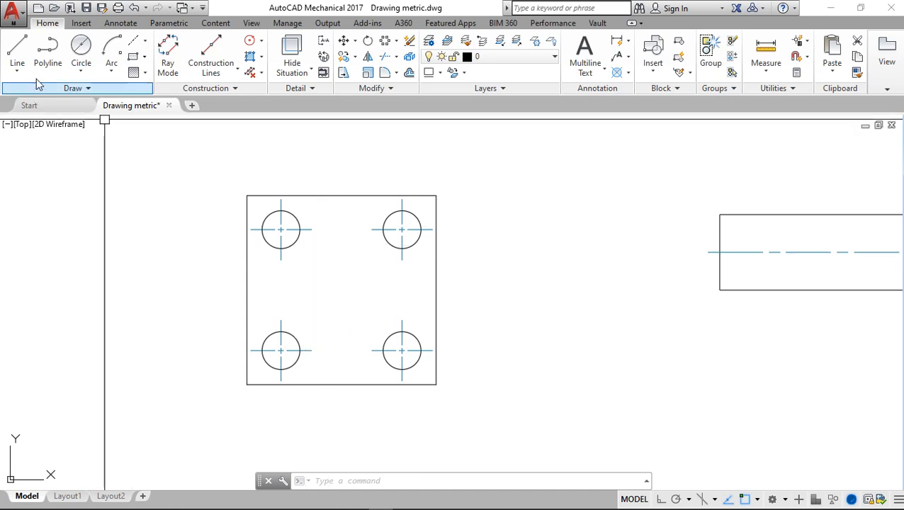
Step: Try drawing a six-sided polygon inscribed in a circle of radius 124 mm, centered beside the square plate, and undo it
left_click(51, 92)
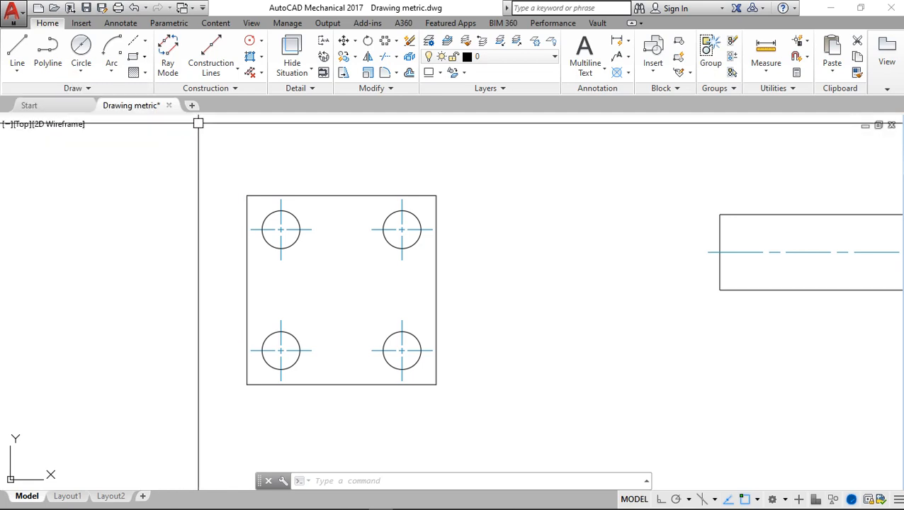
key("Escape")
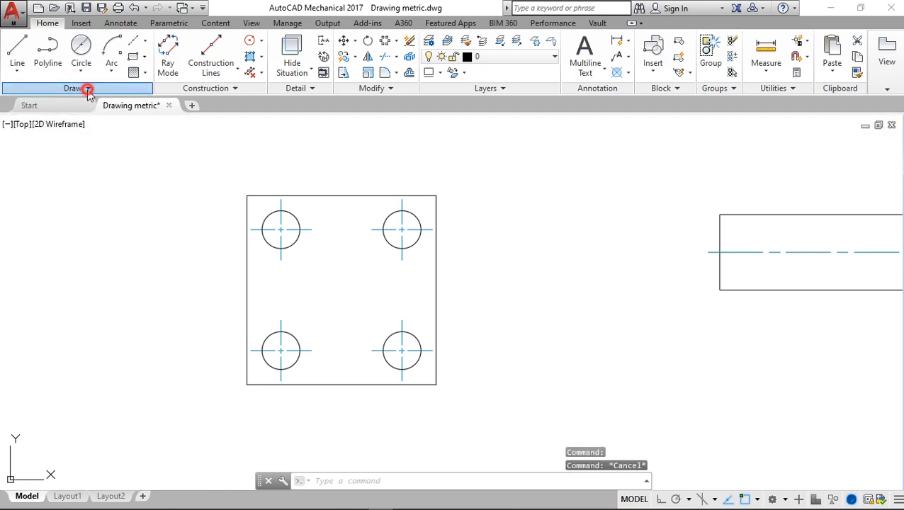
left_click(87, 89)
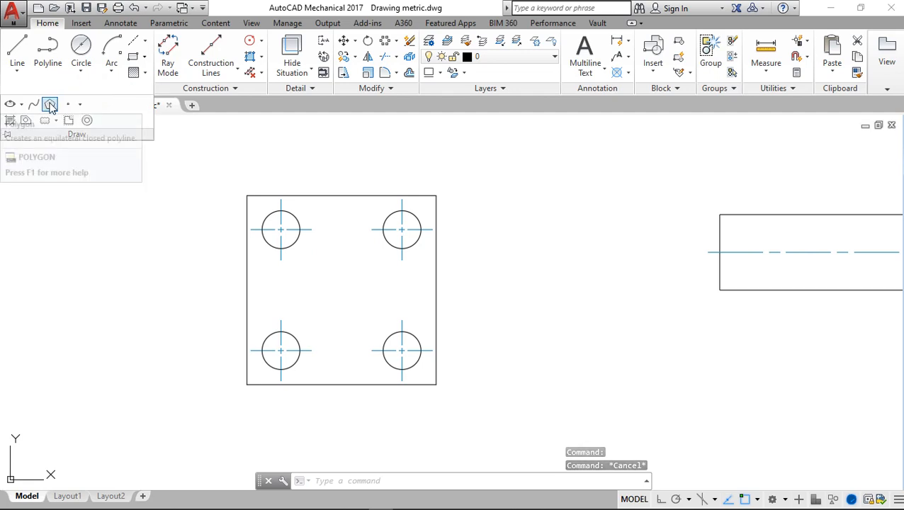
left_click(49, 105)
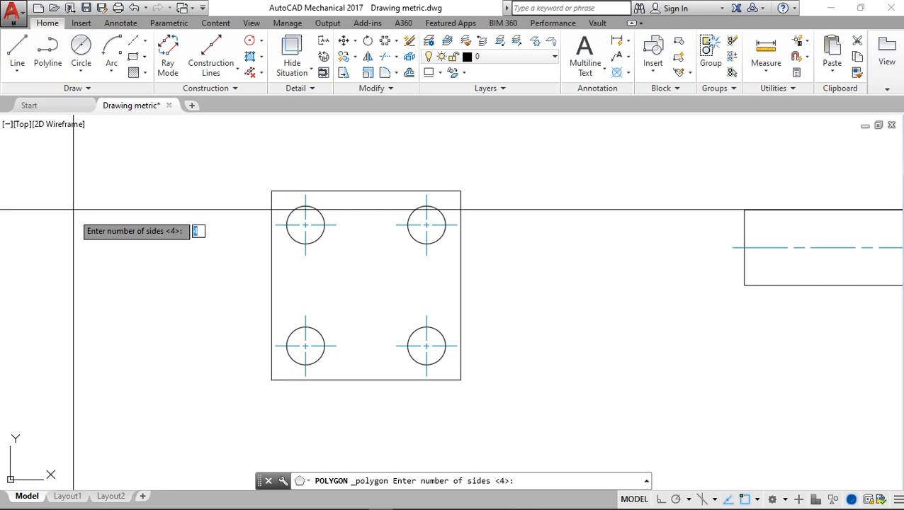
type("6")
key("Return")
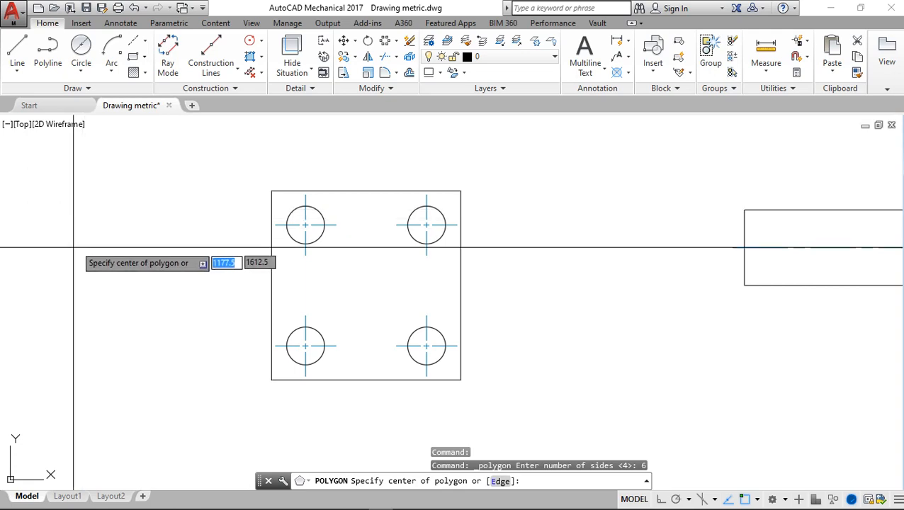
left_click(101, 219)
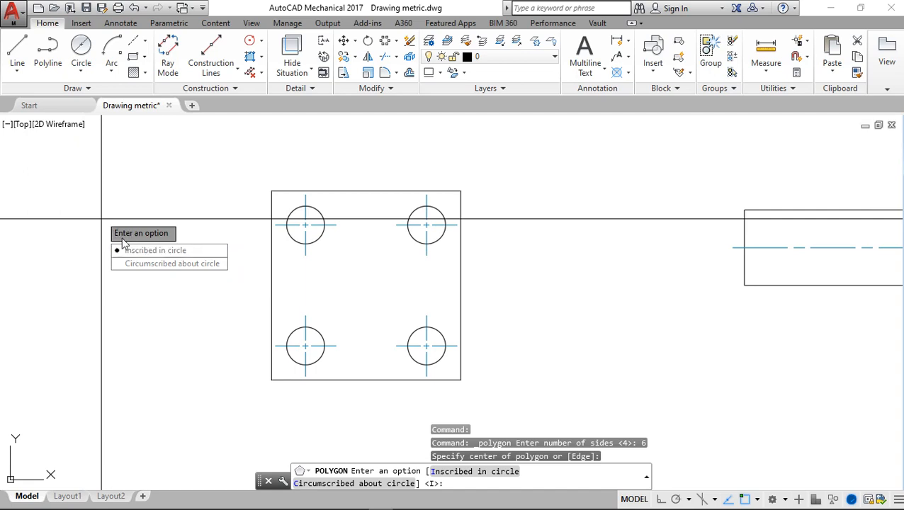
left_click(202, 253)
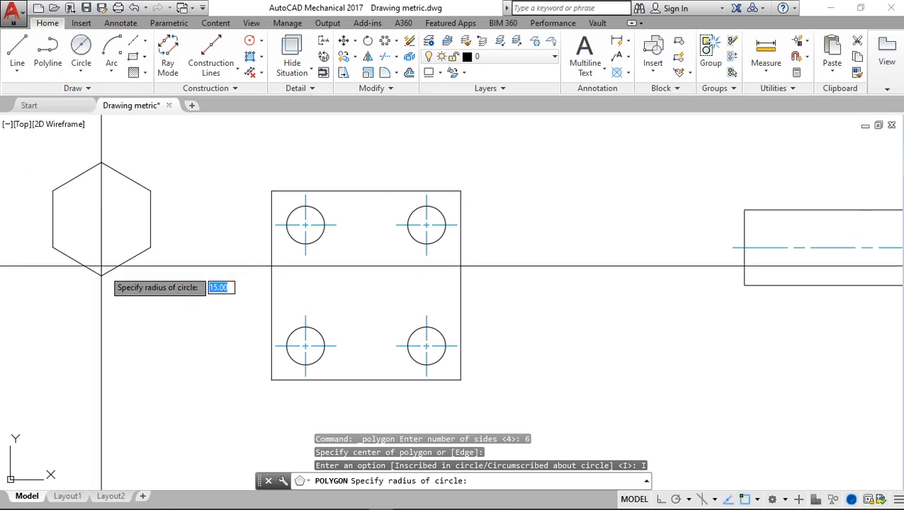
left_click(149, 219)
key("Return")
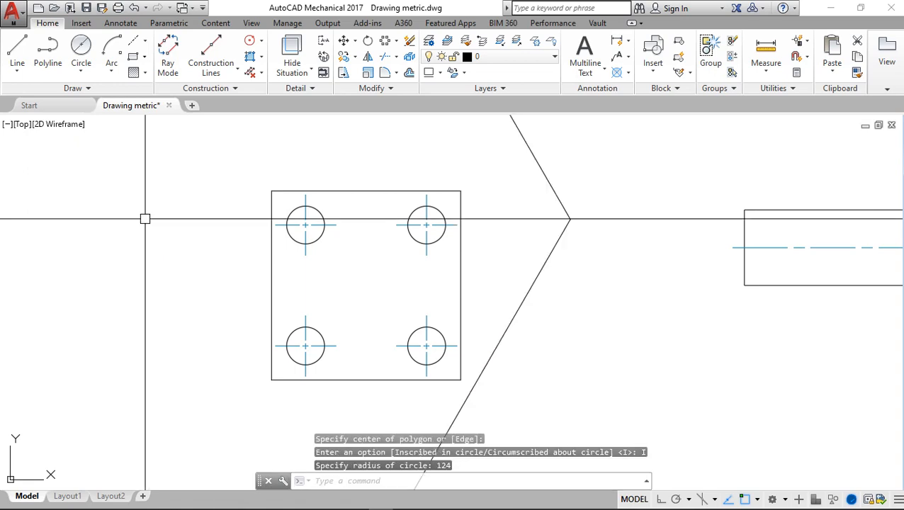
scroll(145, 219, "up", 2)
scroll(146, 219, "down", 6)
scroll(145, 219, "up", 4)
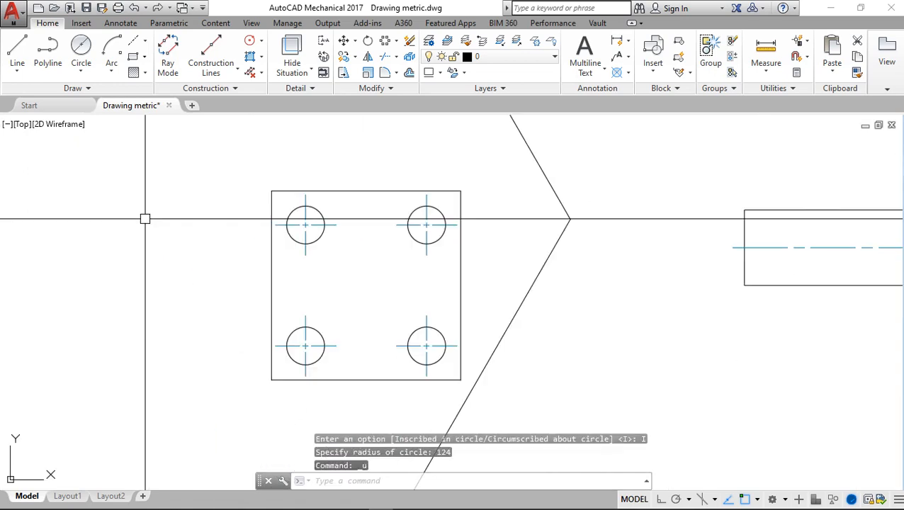
key("ctrl+z")
Step: Draw a six-sided polygon inscribed in a circle of radius 15 mm in the empty area beside the square plate
left_click(70, 90)
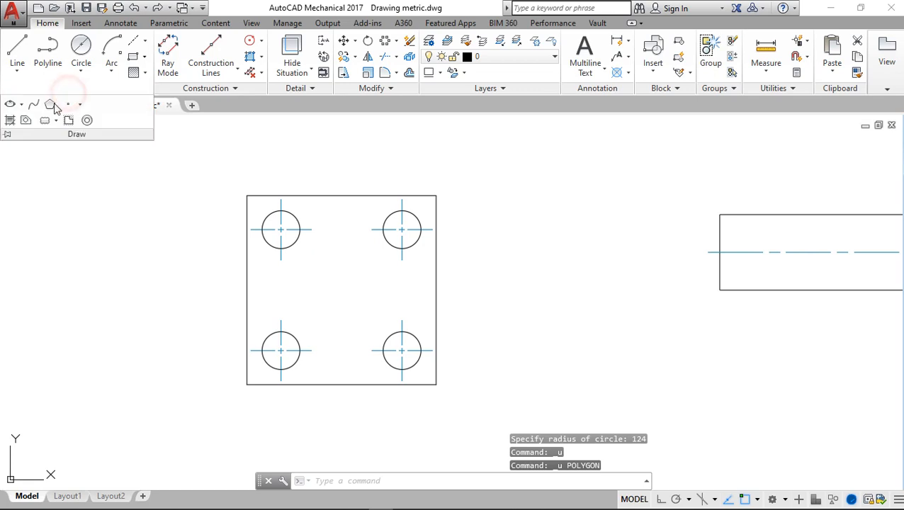
left_click(49, 105)
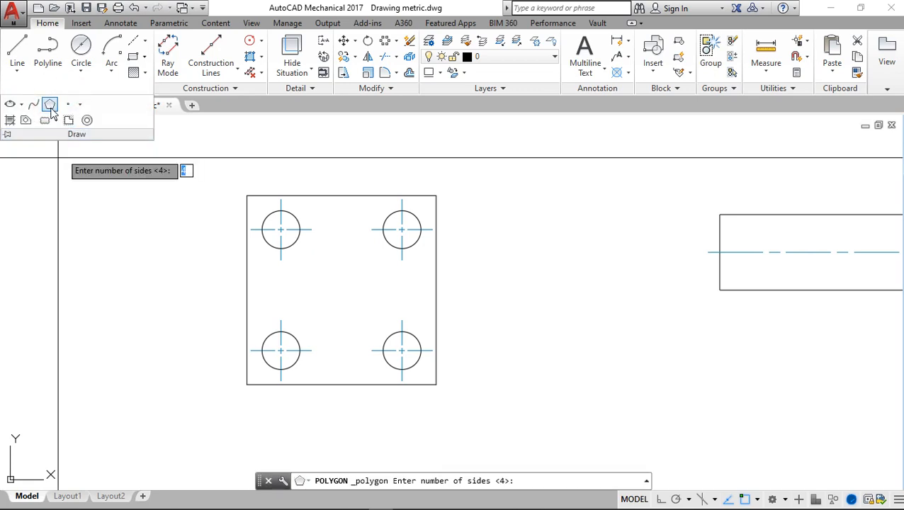
type("6")
key("Return")
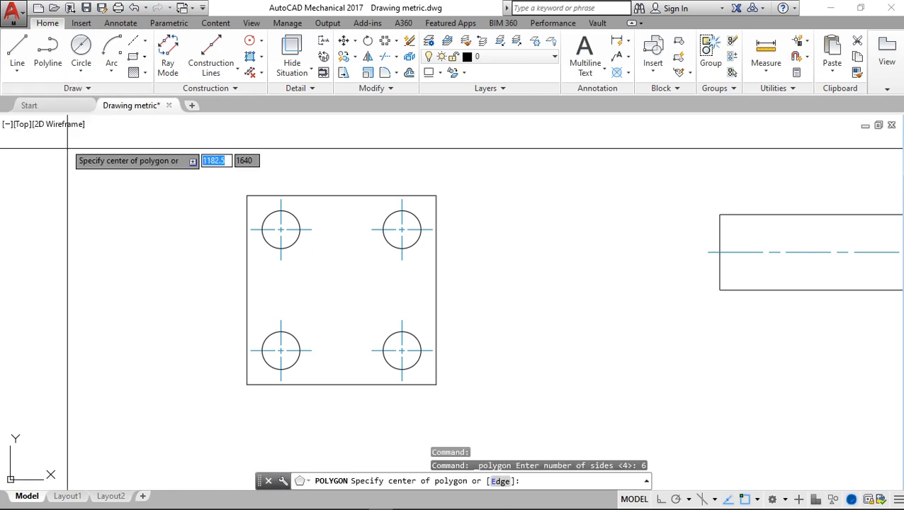
left_click(58, 235)
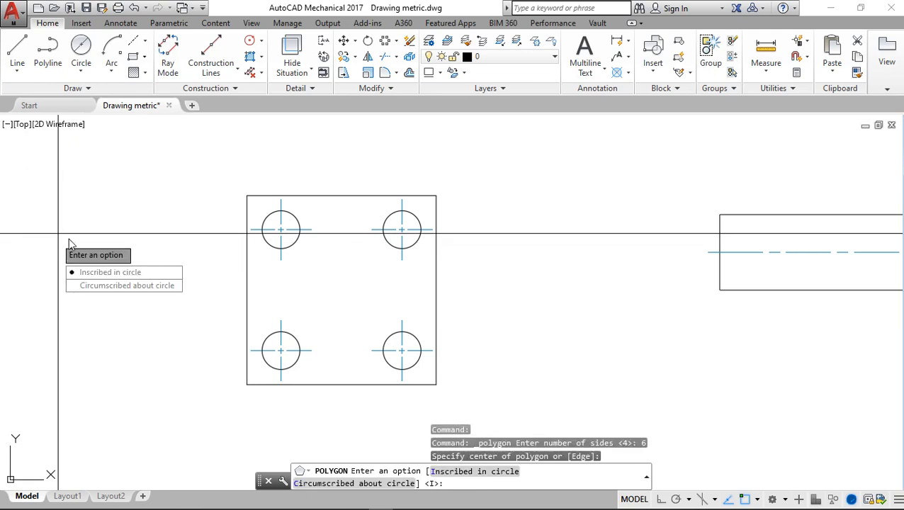
left_click(106, 272)
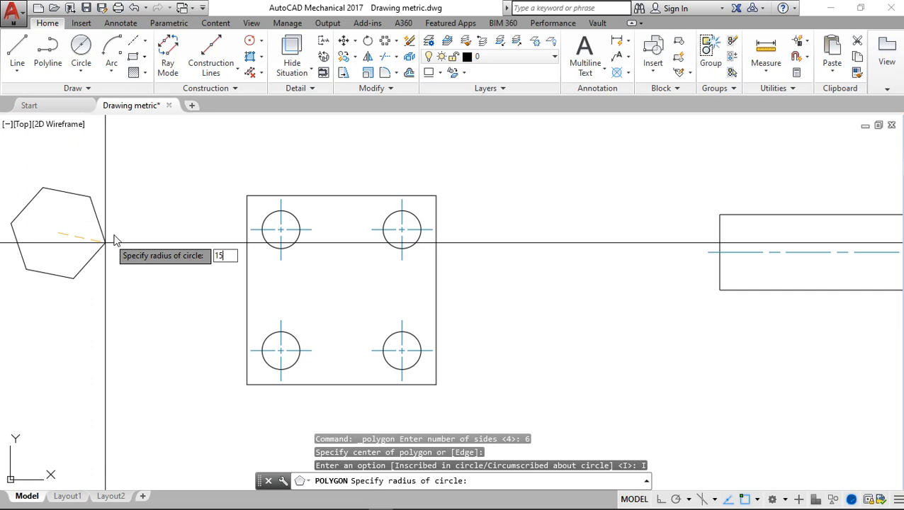
key("Return")
mouse_move(186, 193)
middle_mouse_down()
mouse_move(272, 214)
mouse_move(391, 169)
middle_mouse_up()
middle_click_drag(275, 184, 310, 280)
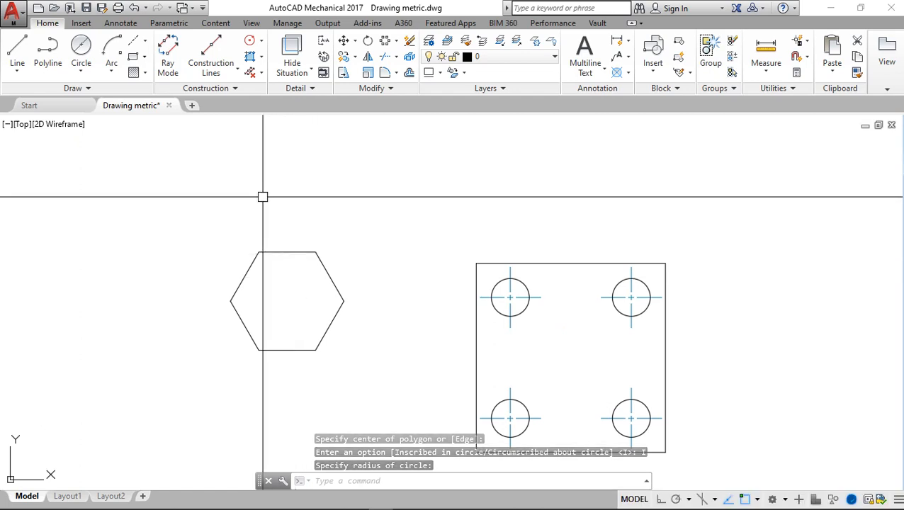
Step: Use Centerline Cross on Plate on the hexagon contour to place holes inside it, picking an inward offset of about 5.5 mm
left_click(145, 41)
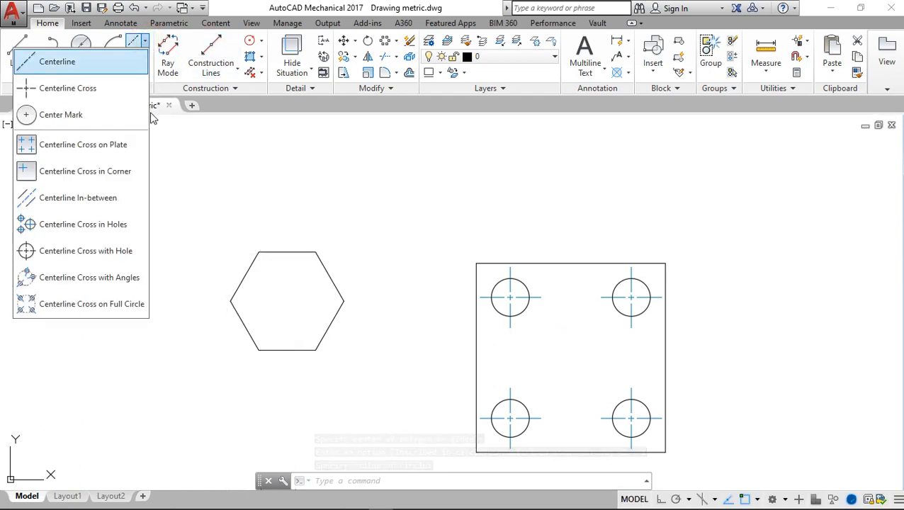
left_click(83, 144)
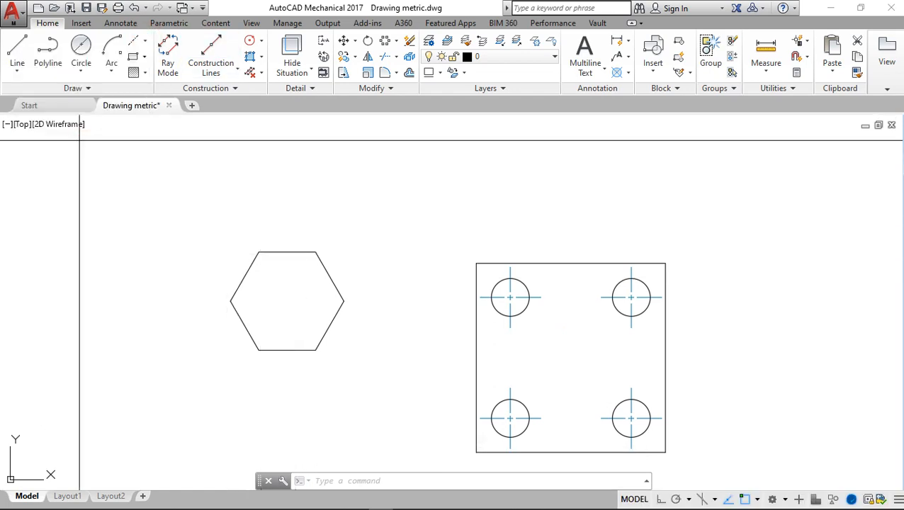
left_click(245, 278)
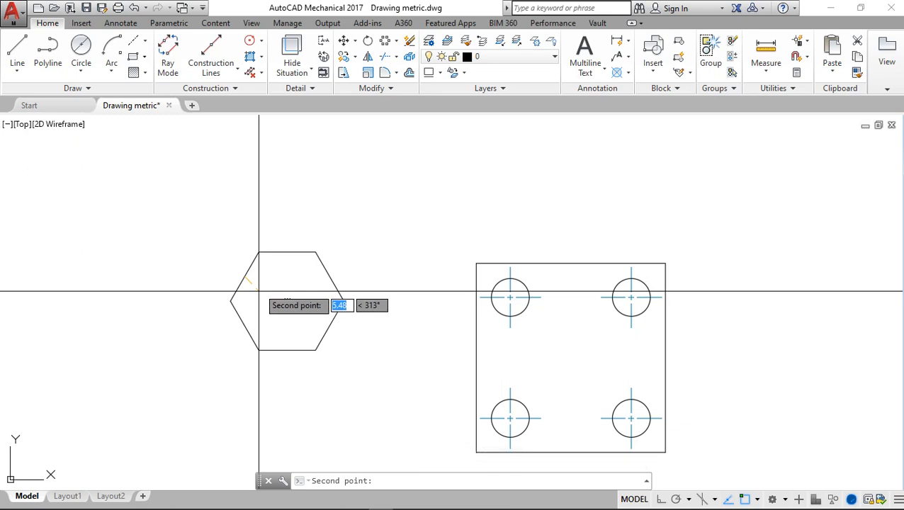
left_click(259, 291)
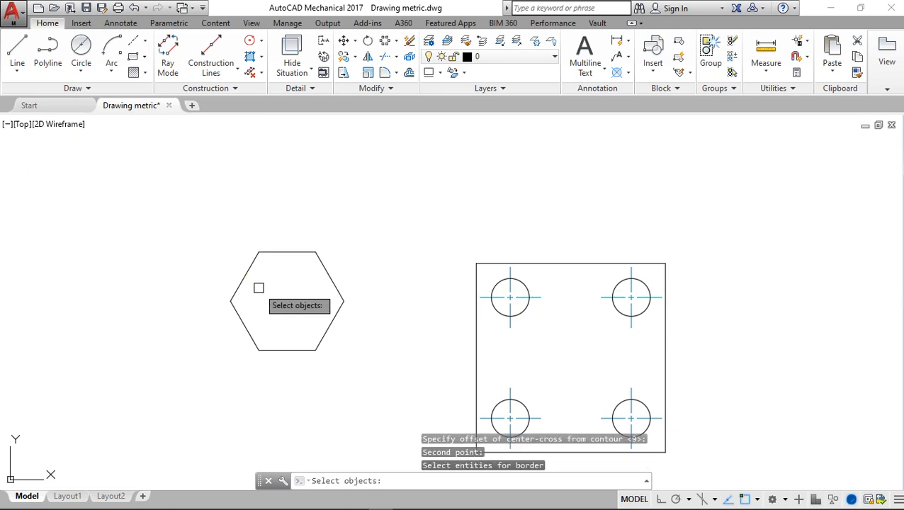
left_click(249, 269)
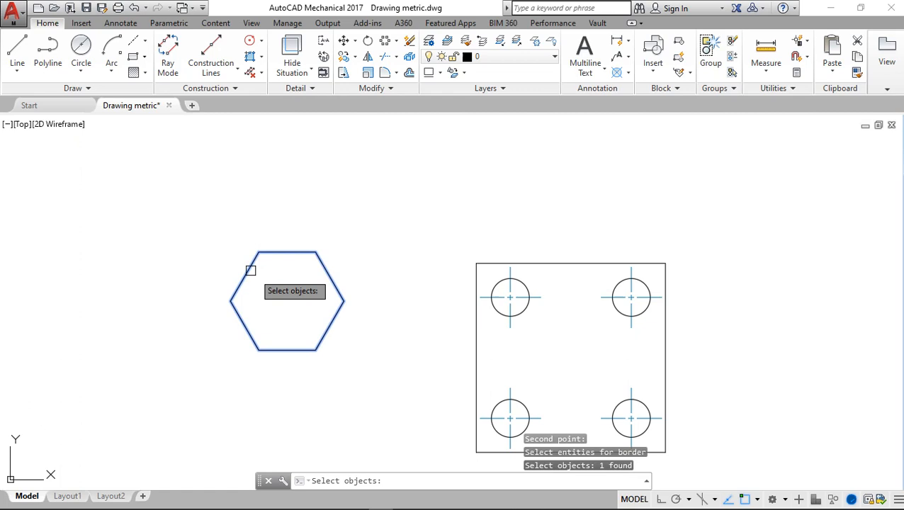
key("Return")
left_click(297, 287)
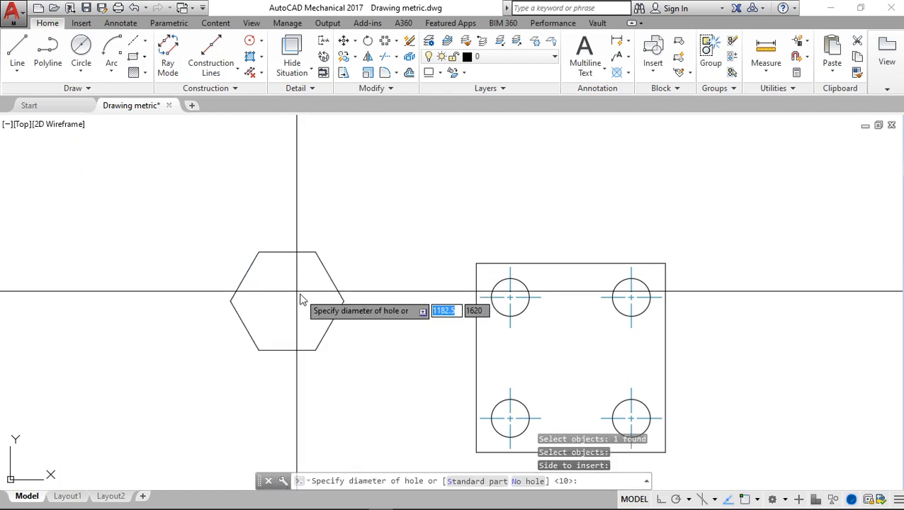
key("Return")
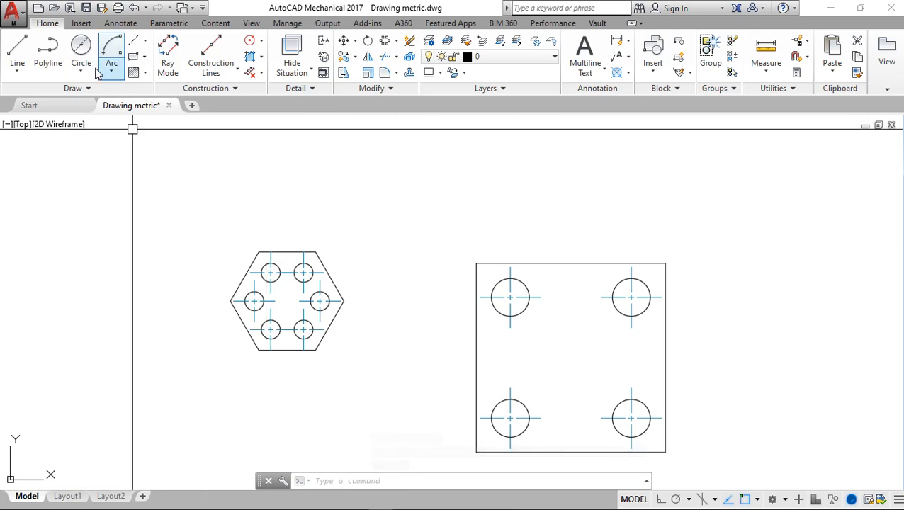
left_click(145, 56)
left_click(144, 40)
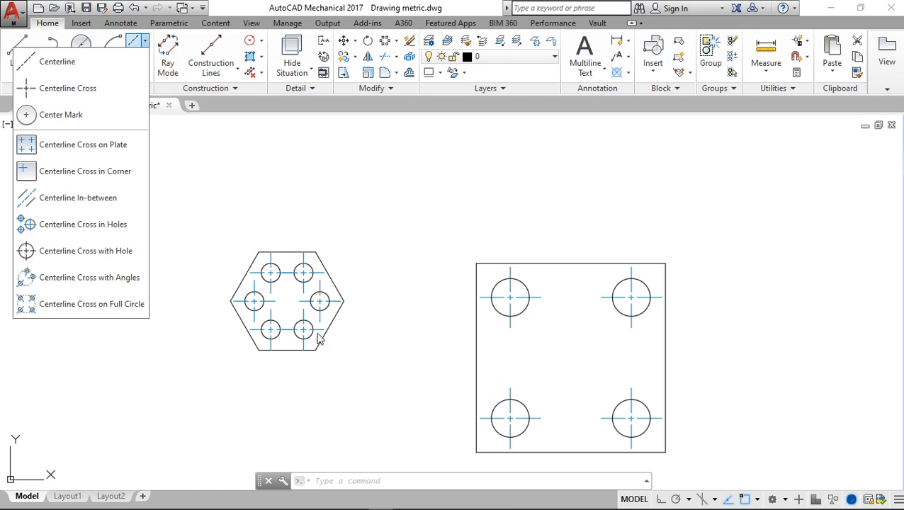
left_click(355, 271)
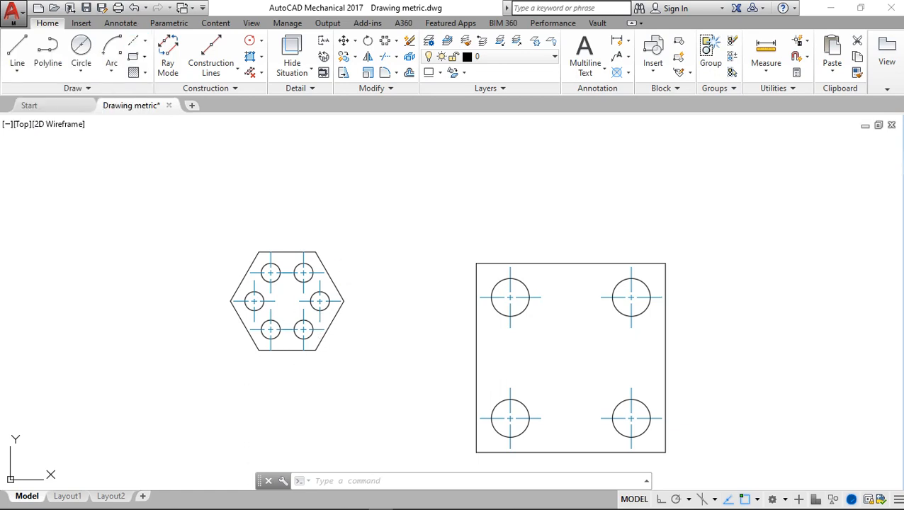
Step: Delete the hexagonal plate together with all its holes and centerline crosses
left_click(363, 235)
left_click(161, 383)
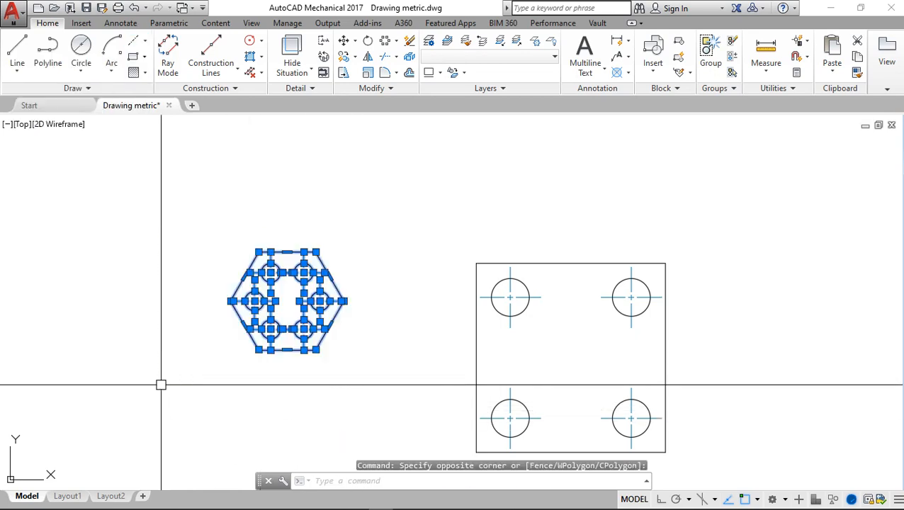
key("Delete")
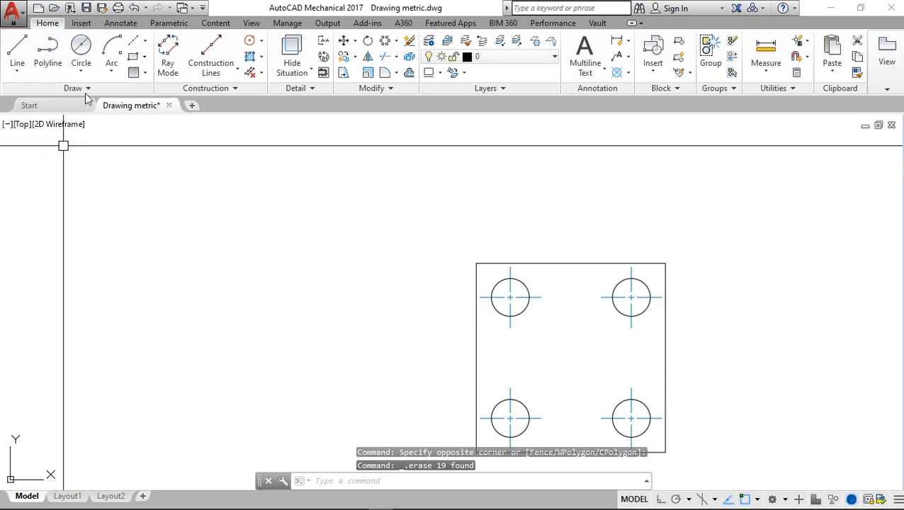
left_click(73, 88)
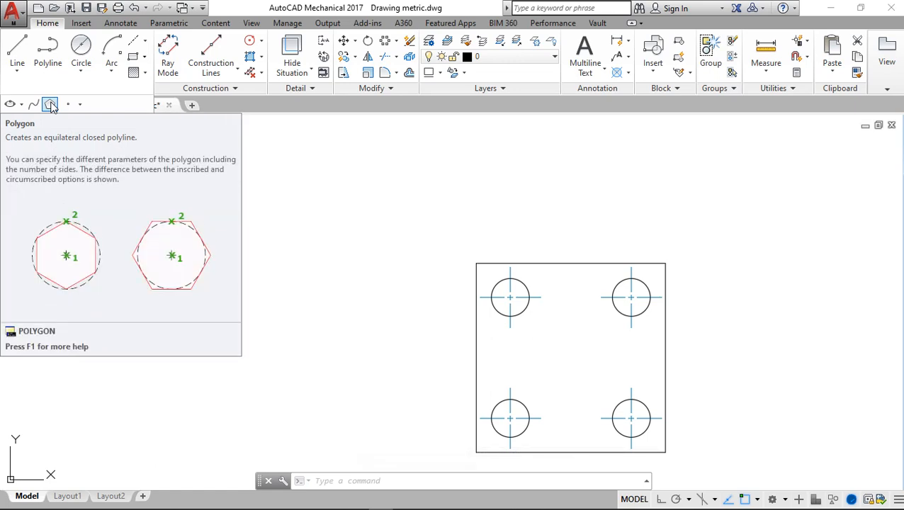
mouse_move(316, 507)
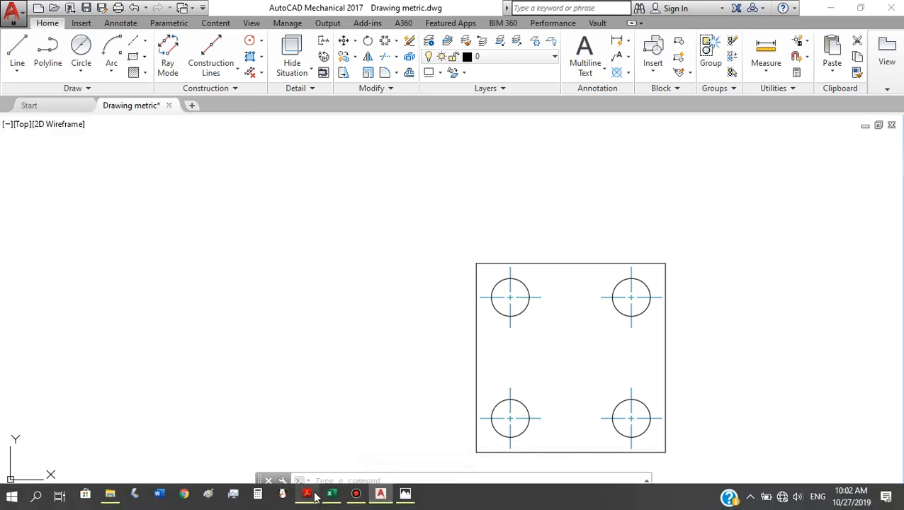
left_click(356, 495)
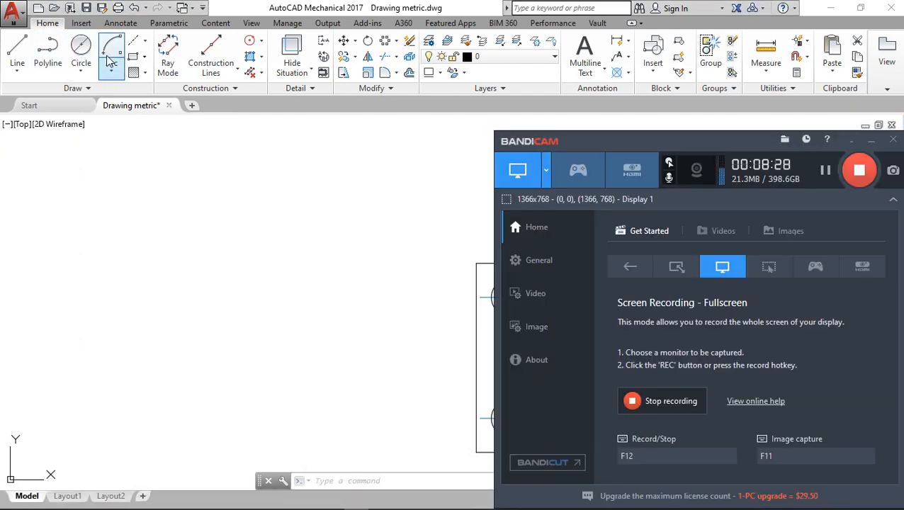
left_click(254, 9)
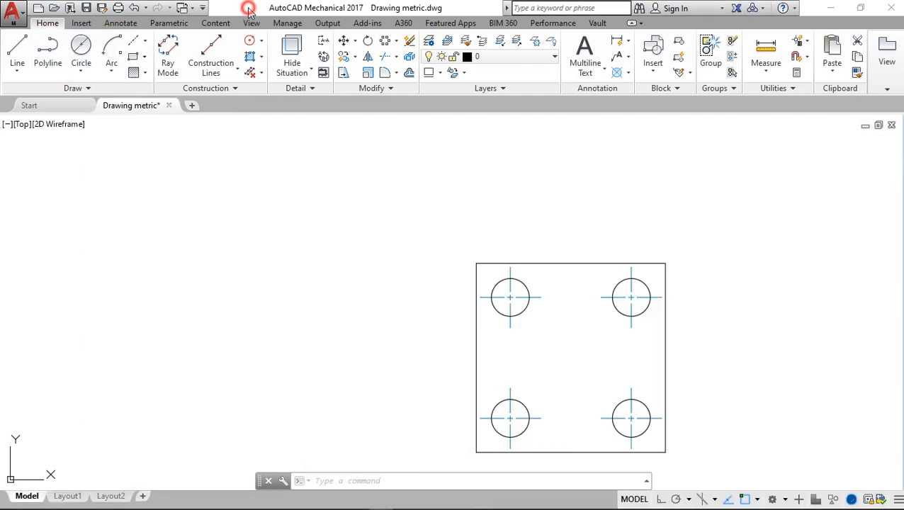
Step: Draw a seven-sided polygon inscribed in a circle of radius 25 mm in the empty area beside the square plate
left_click(87, 89)
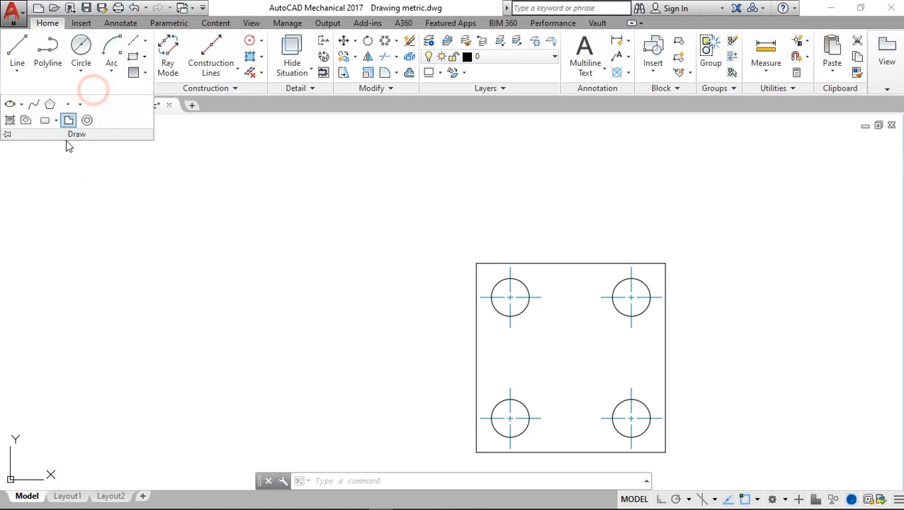
left_click(50, 107)
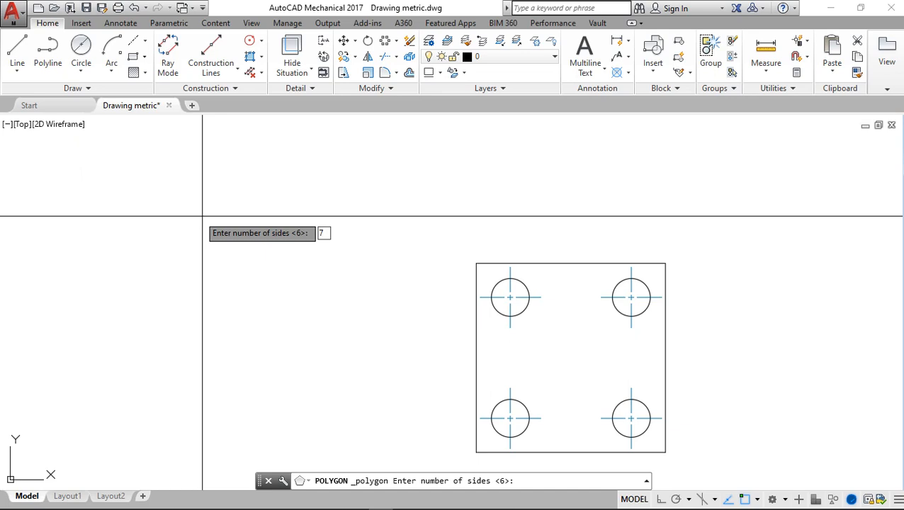
key("Return")
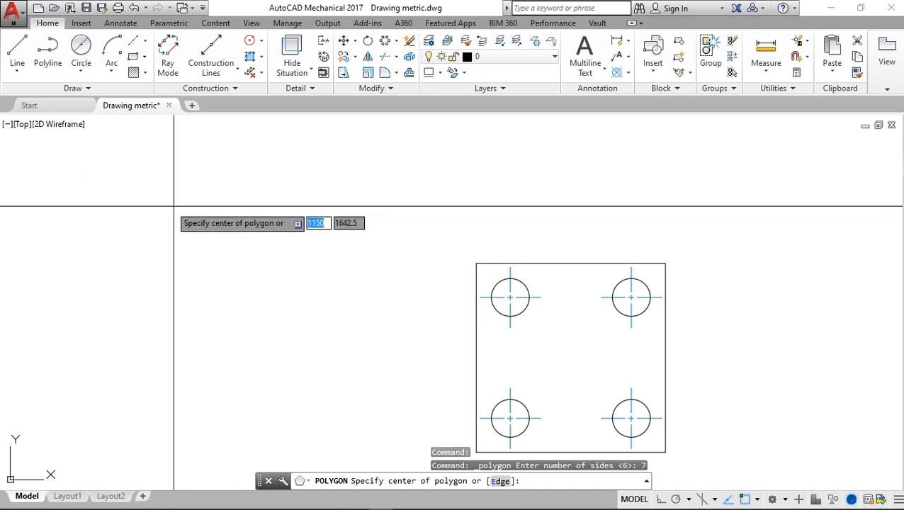
left_click(174, 206)
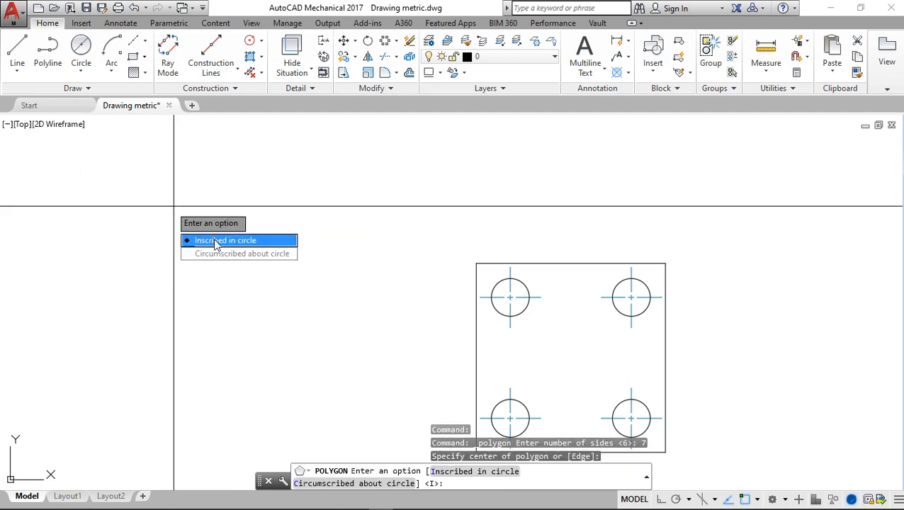
left_click(263, 242)
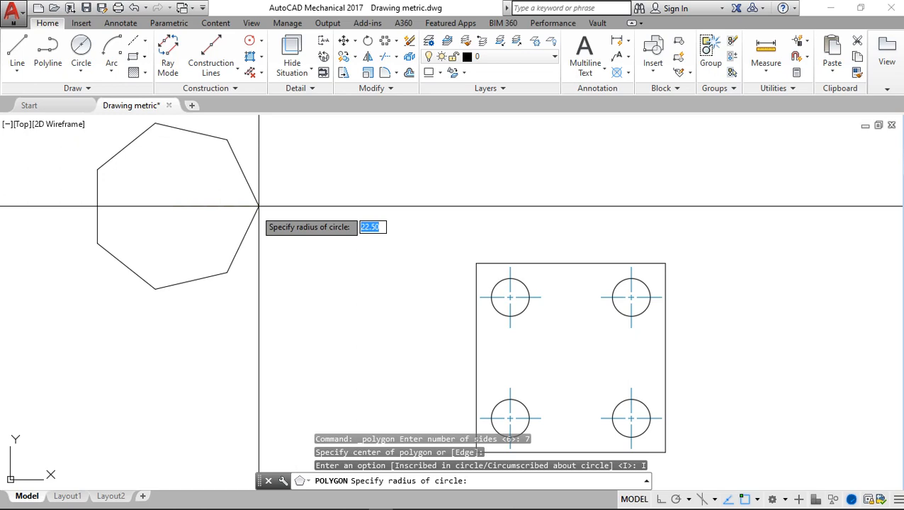
type("25")
key("Return")
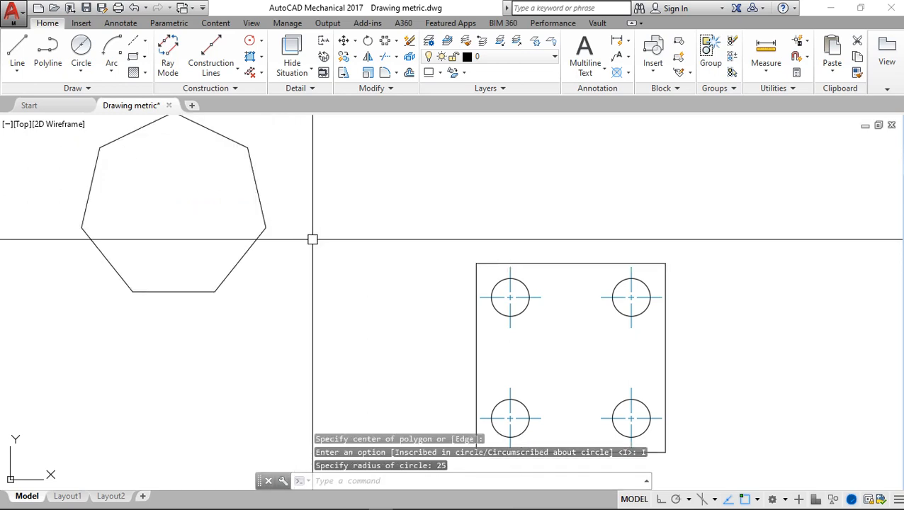
scroll(310, 240, "down", 2)
middle_click_drag(277, 199, 303, 221)
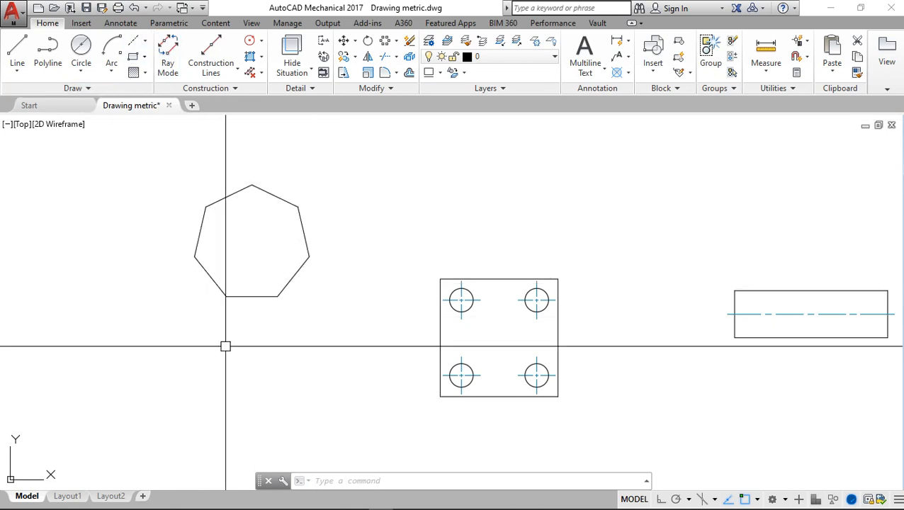
Step: Use Centerline Cross on Plate on the heptagon contour, picking an inward offset of about 7.3 mm and a hole diameter of 10 mm
left_click(145, 41)
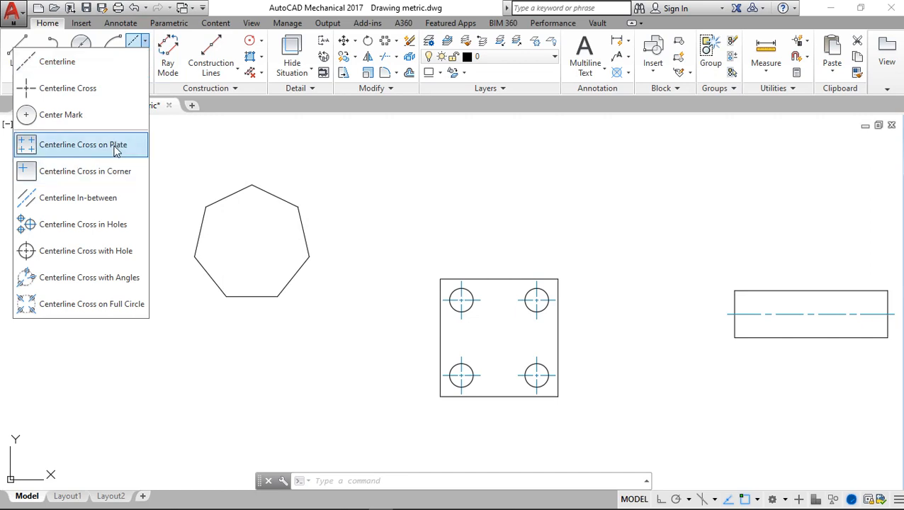
left_click(115, 146)
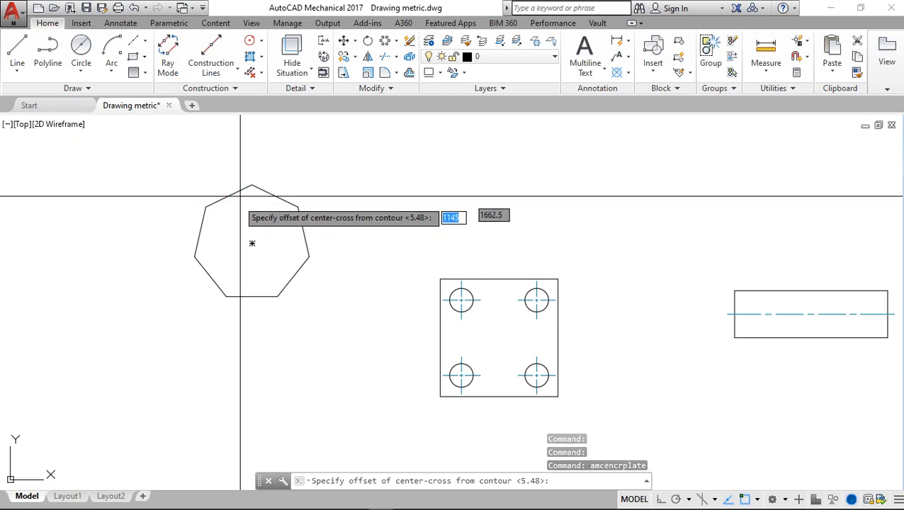
left_click(200, 231)
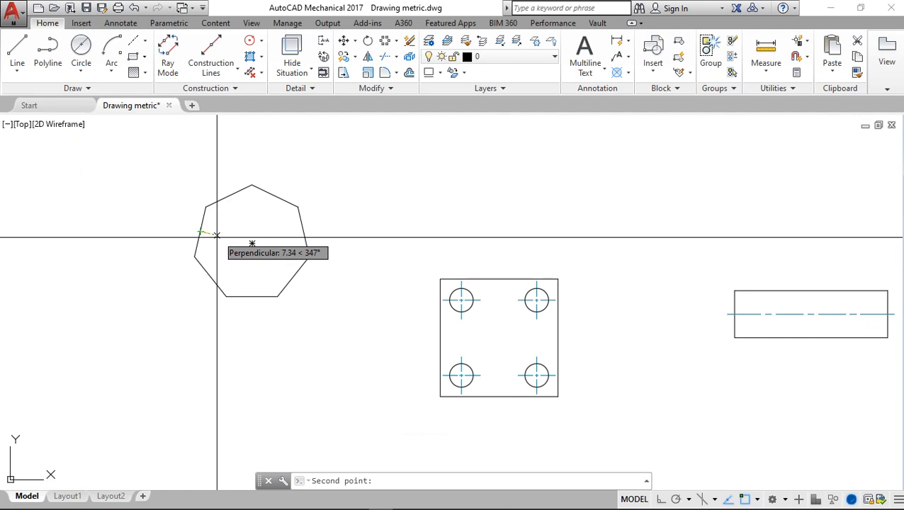
left_click(217, 236)
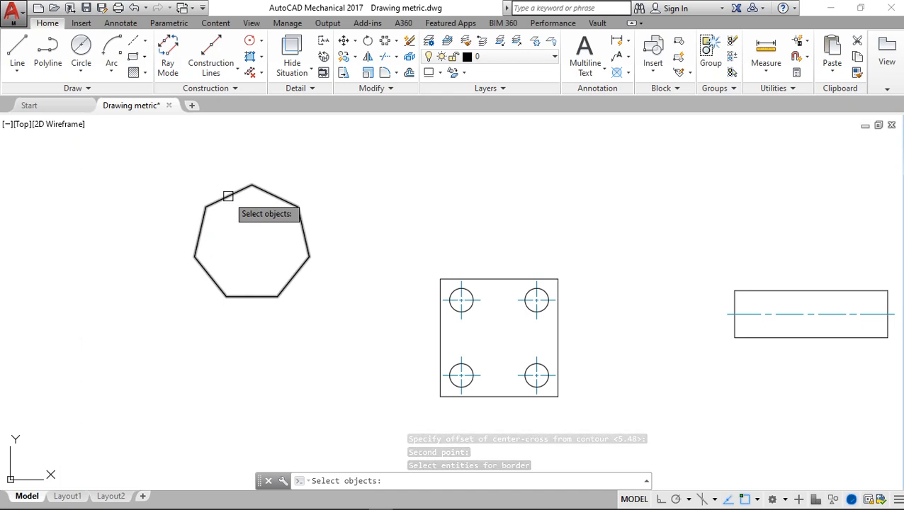
left_click(227, 196)
key("Return")
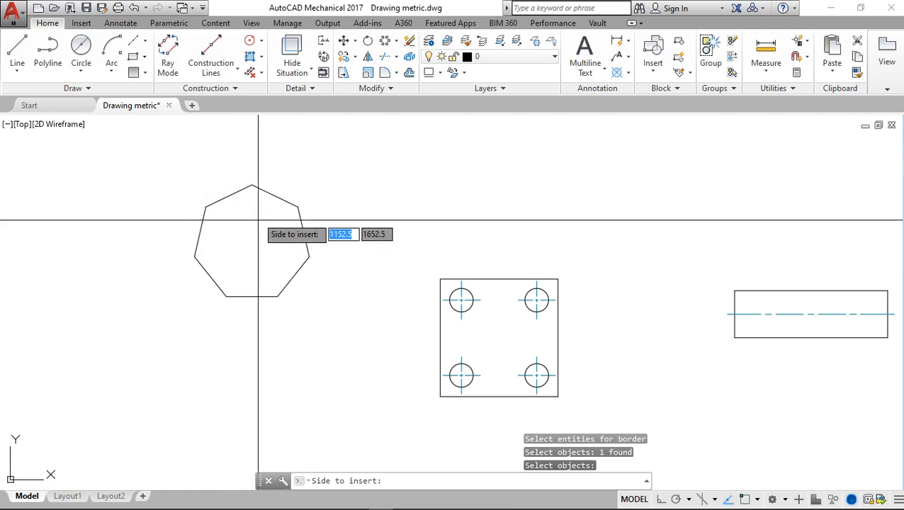
left_click(259, 227)
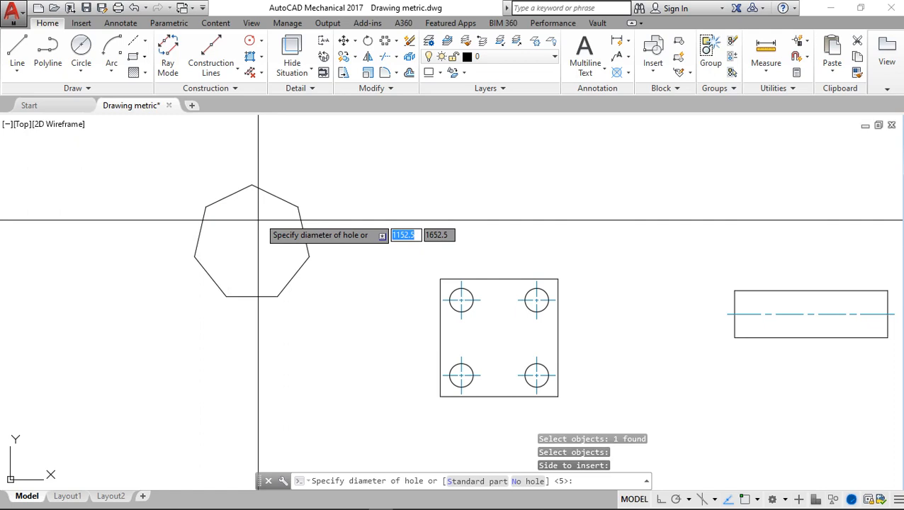
type("10")
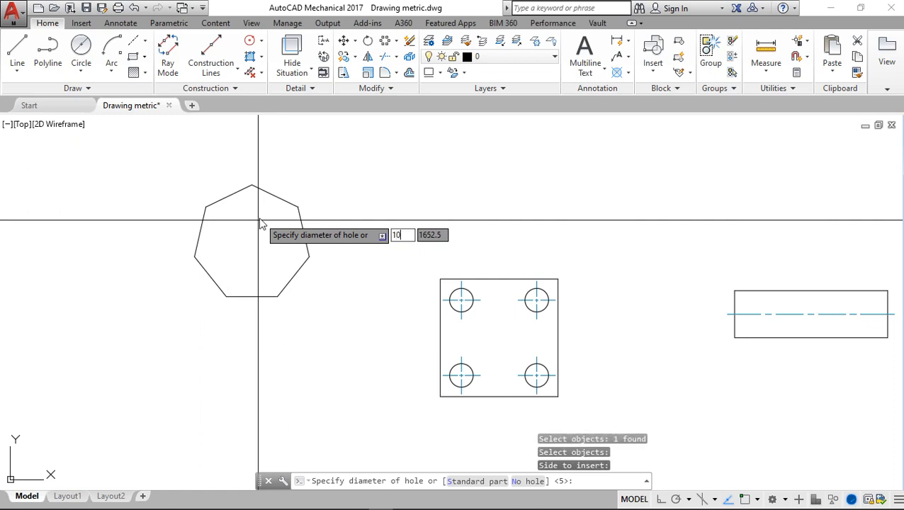
key("Return")
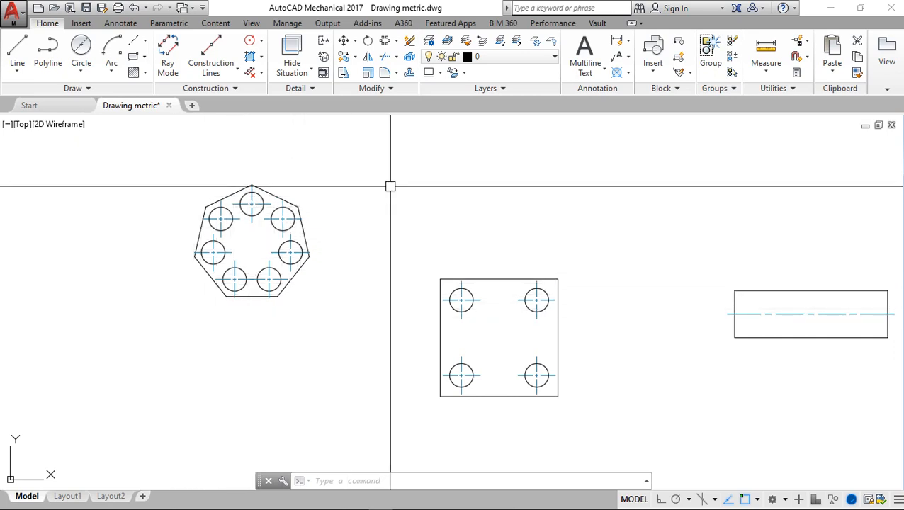
key("Escape")
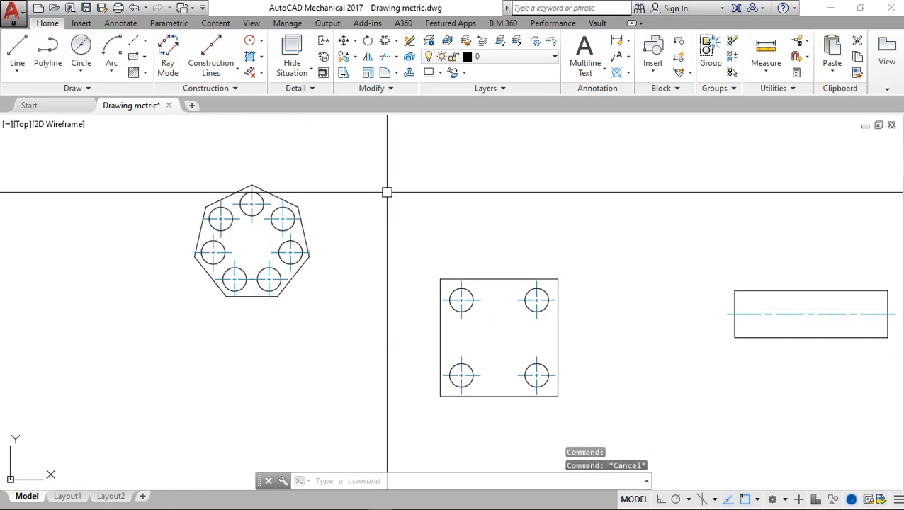
left_click(144, 42)
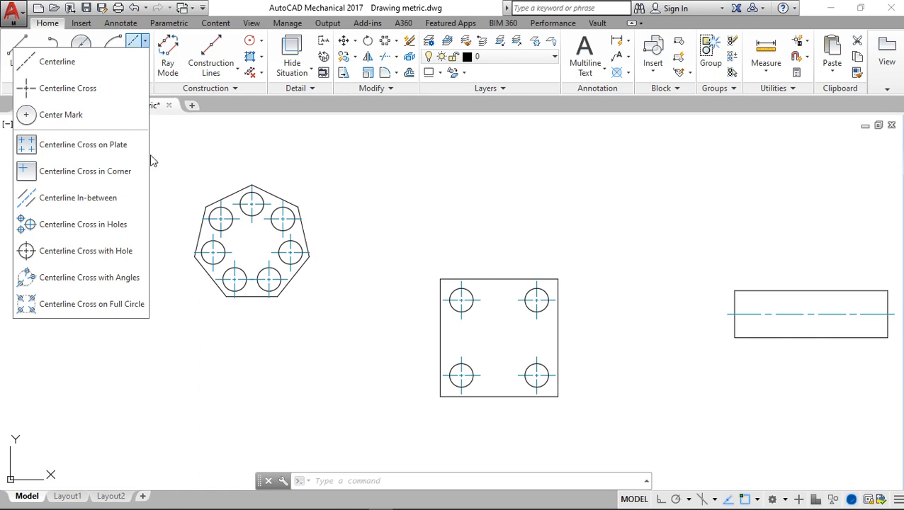
mouse_move(397, 509)
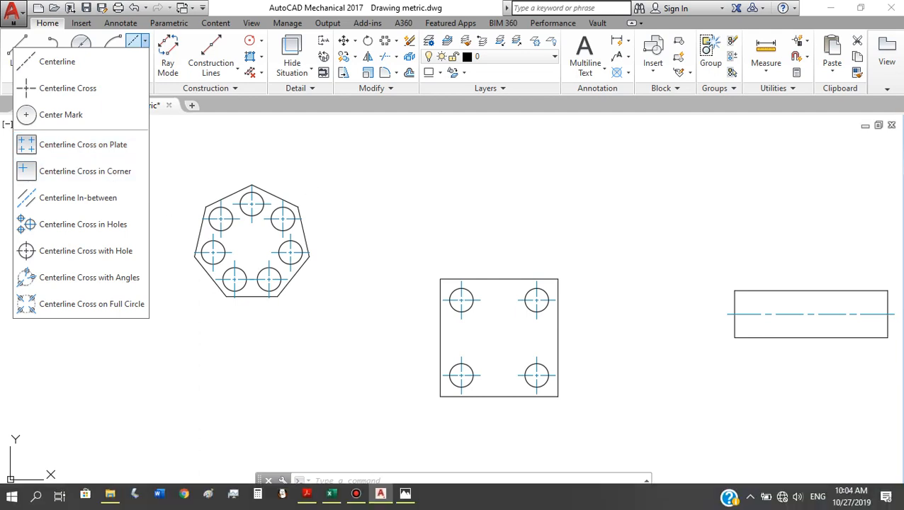
left_click(356, 494)
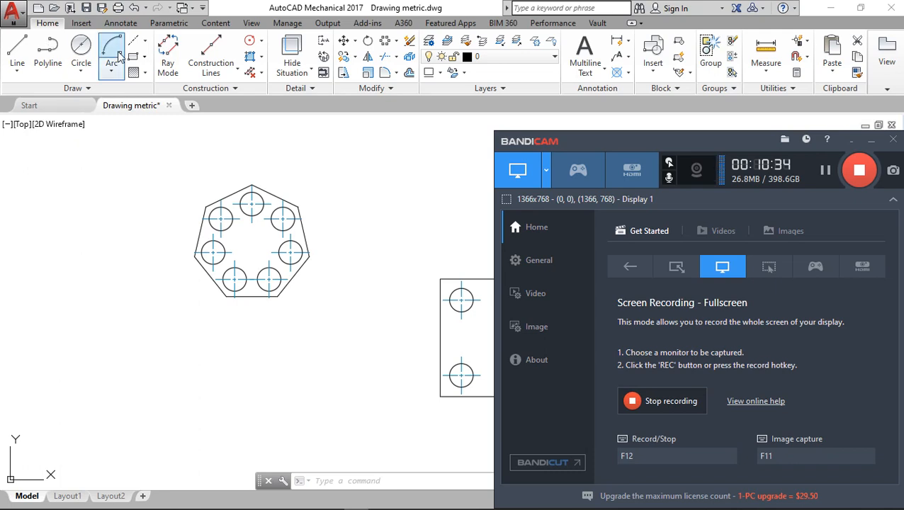
left_click(147, 42)
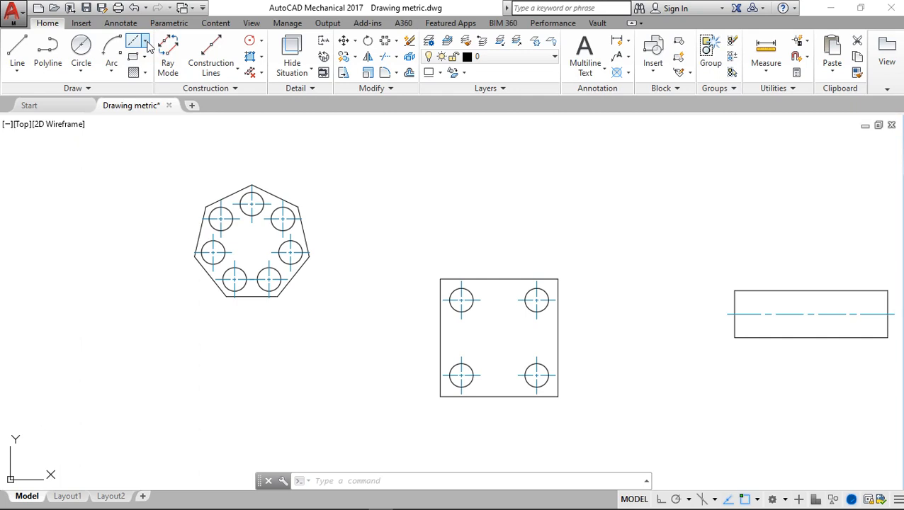
left_click(146, 43)
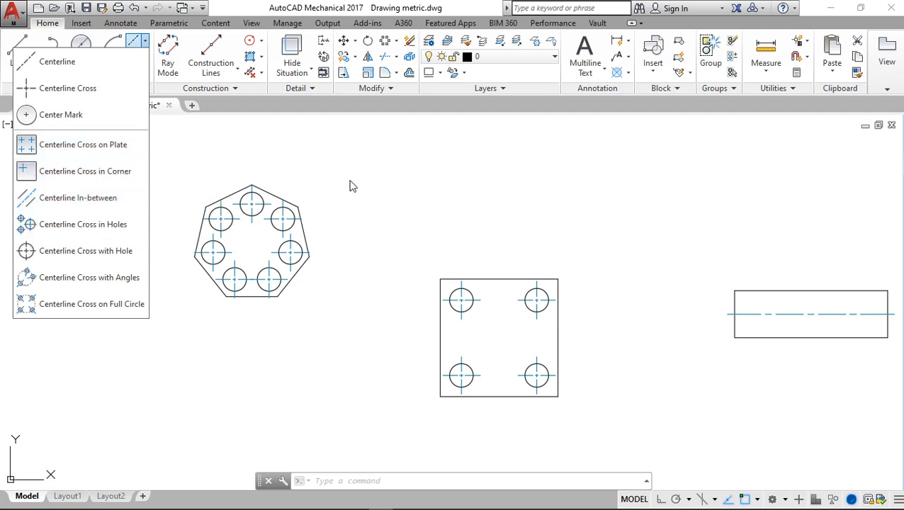
left_click(459, 284)
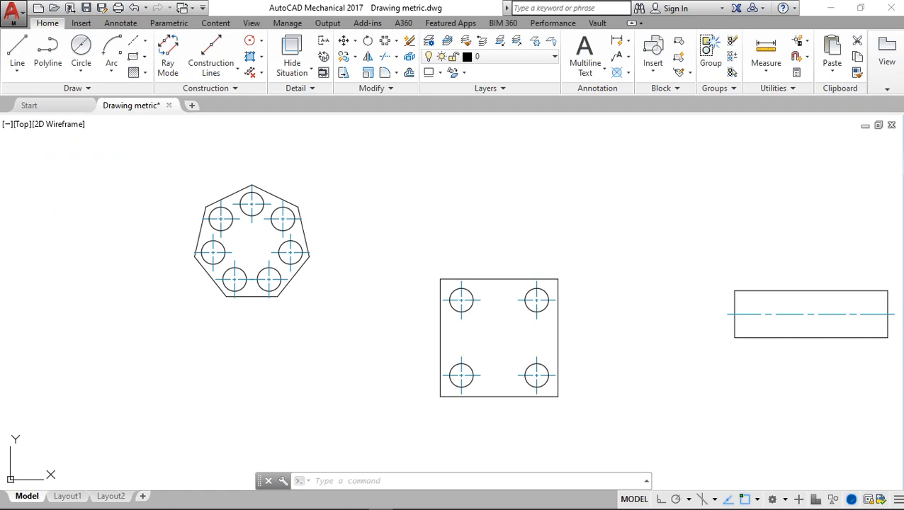
Step: Delete the four hole circles from the square plate, keeping their centerline crosses
left_click(462, 298)
key("Delete")
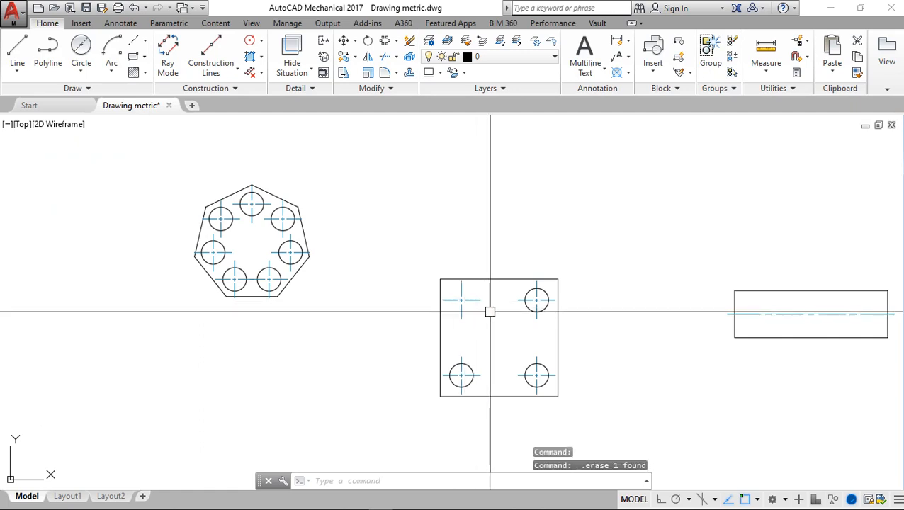
left_click(528, 300)
key("Delete")
left_click(526, 365)
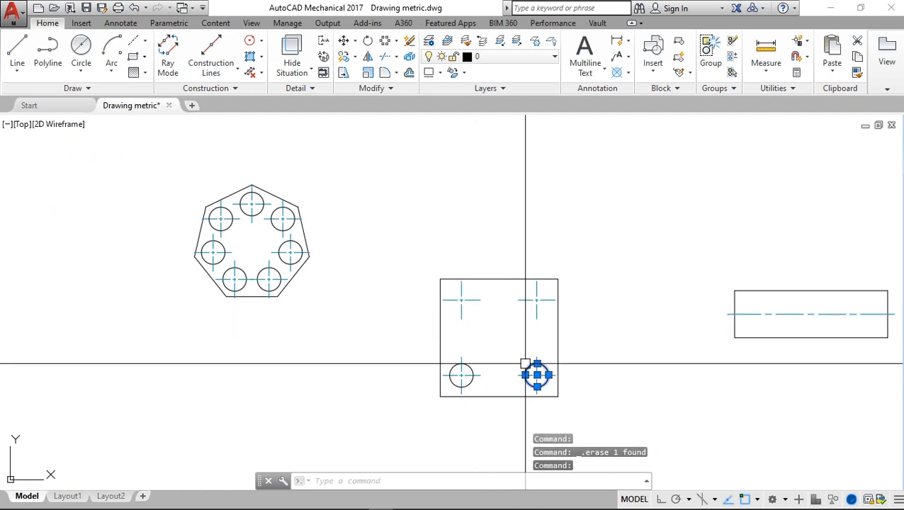
key("Delete")
left_click(472, 374)
key("Delete")
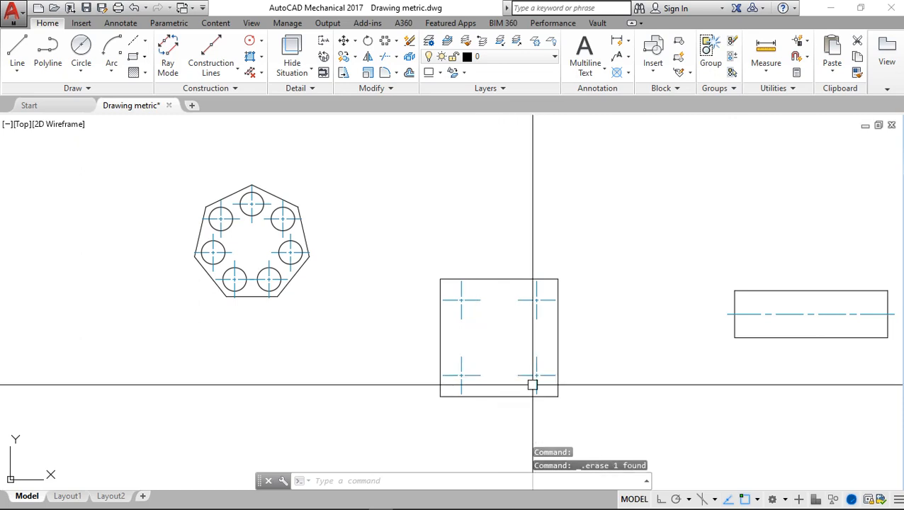
Step: Erase all the centerline crosses inside the square plate, leaving only its outline
left_click(533, 385)
key("Delete")
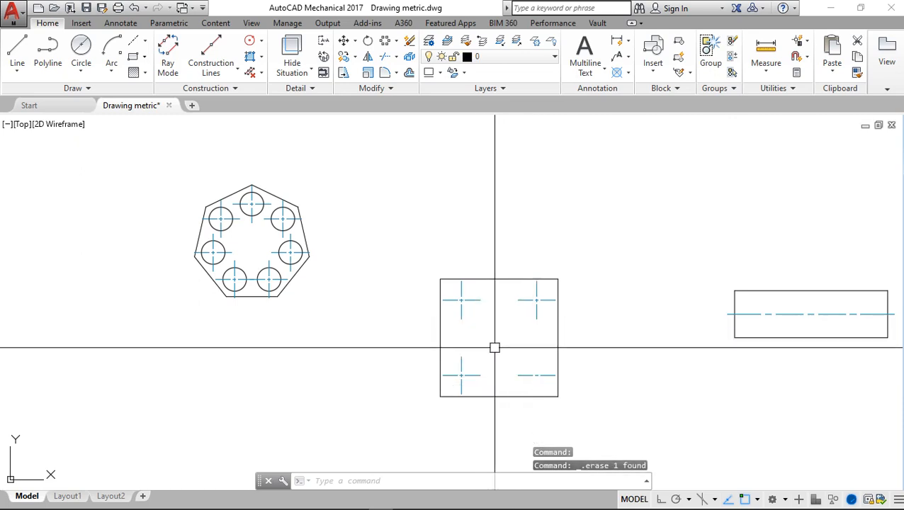
left_click(530, 383)
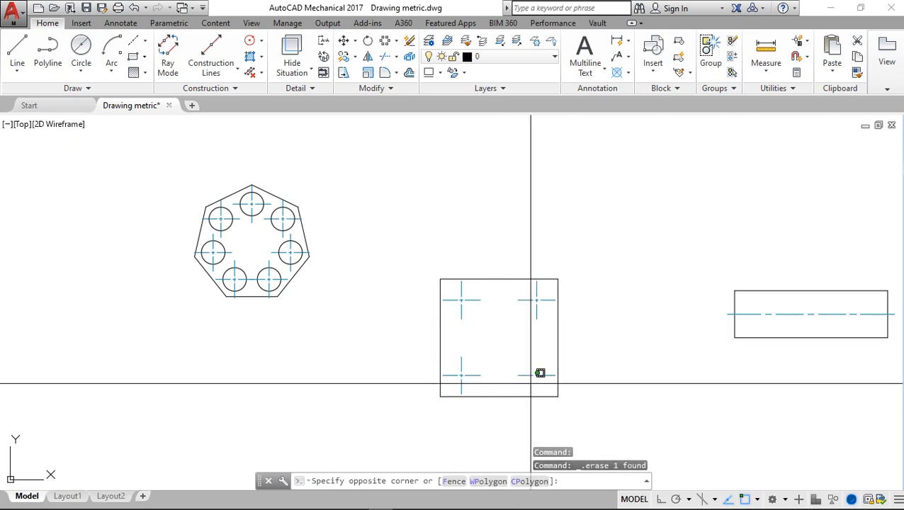
left_click(461, 295)
key("Delete")
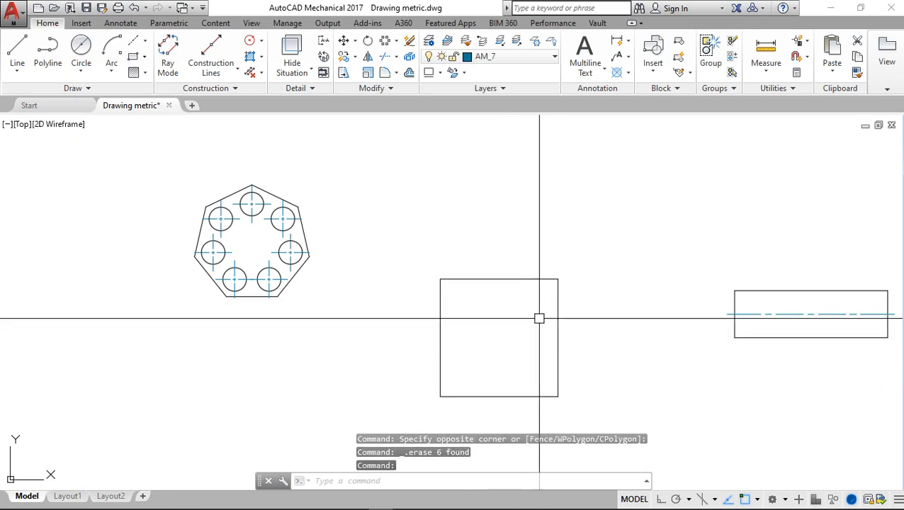
key("Delete")
scroll(593, 310, "down", 2)
scroll(600, 305, "up", 2)
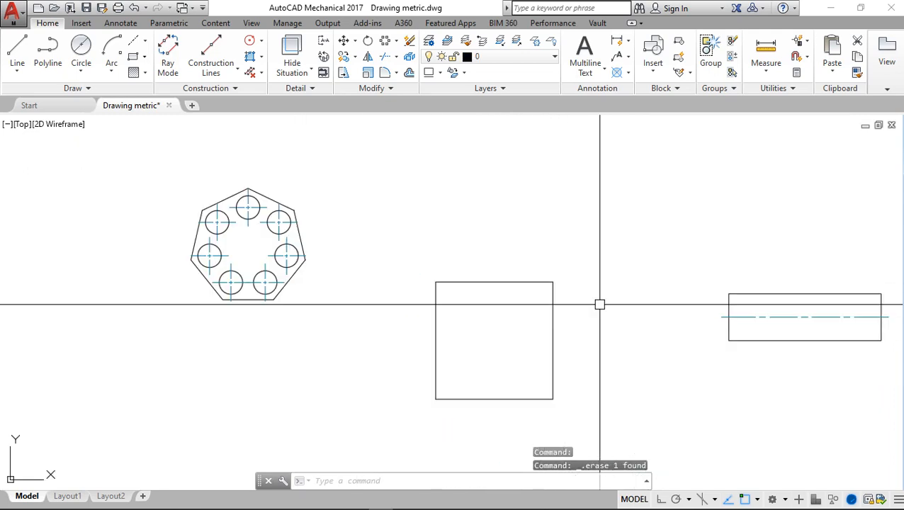
middle_click_drag(582, 291, 538, 249)
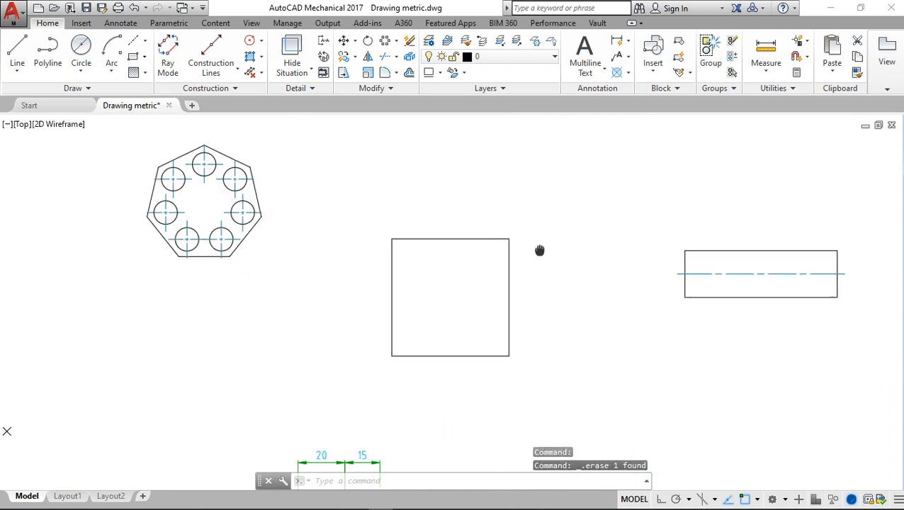
left_click(145, 42)
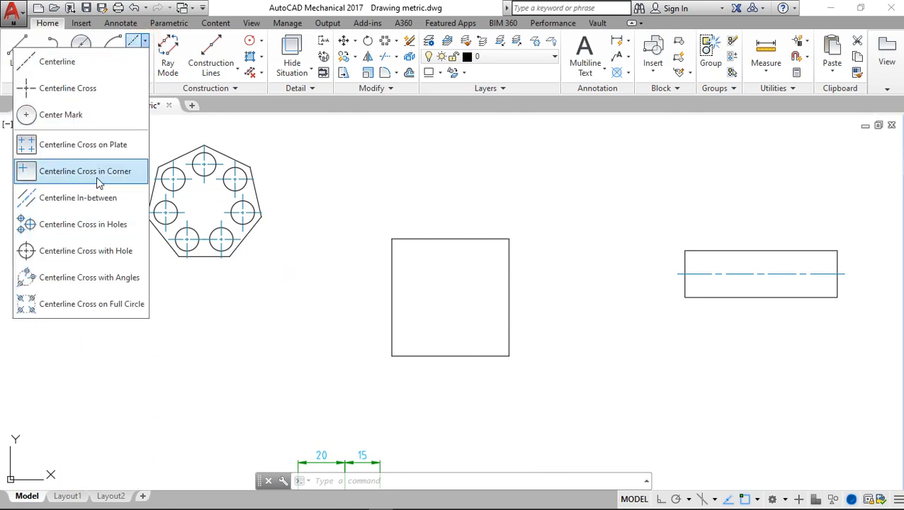
mouse_move(320, 504)
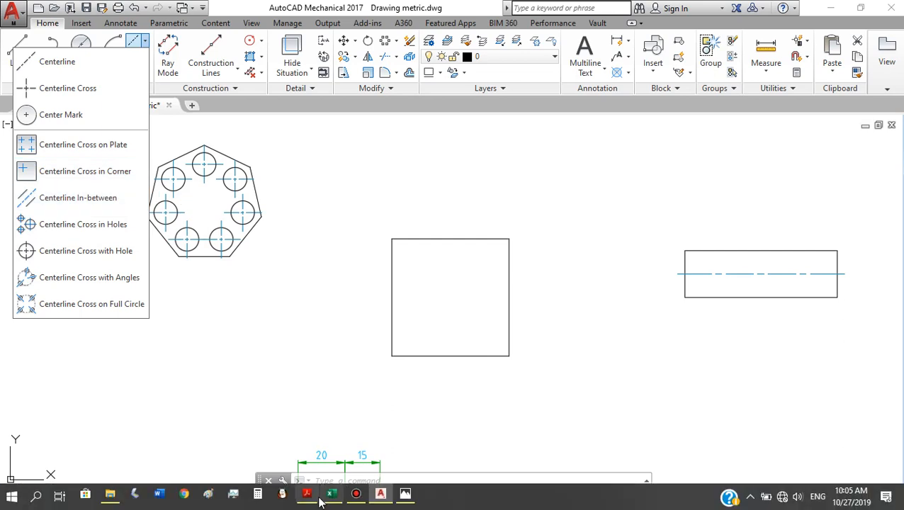
left_click(356, 494)
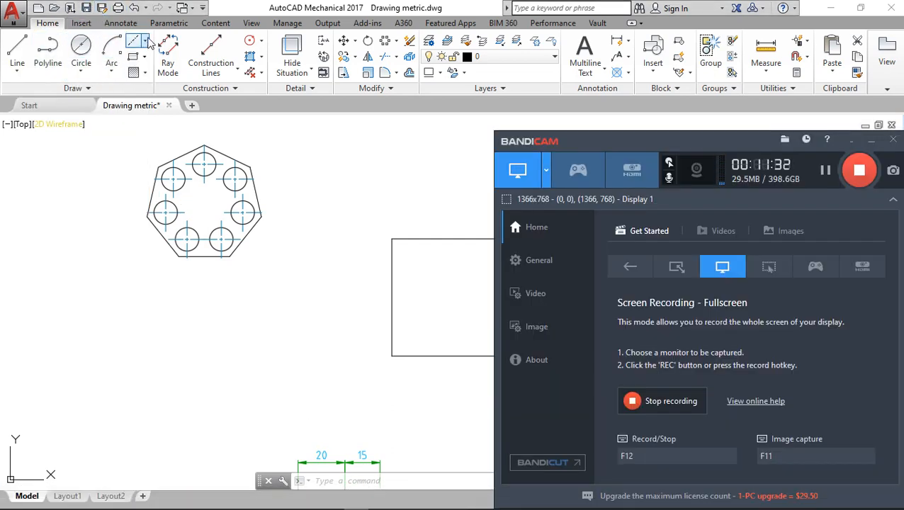
Step: Use Centerline Cross in Corner at the square plate's upper-right corner with offsets of 15 mm from both edges and a 10 mm hole
left_click(146, 41)
left_click(146, 42)
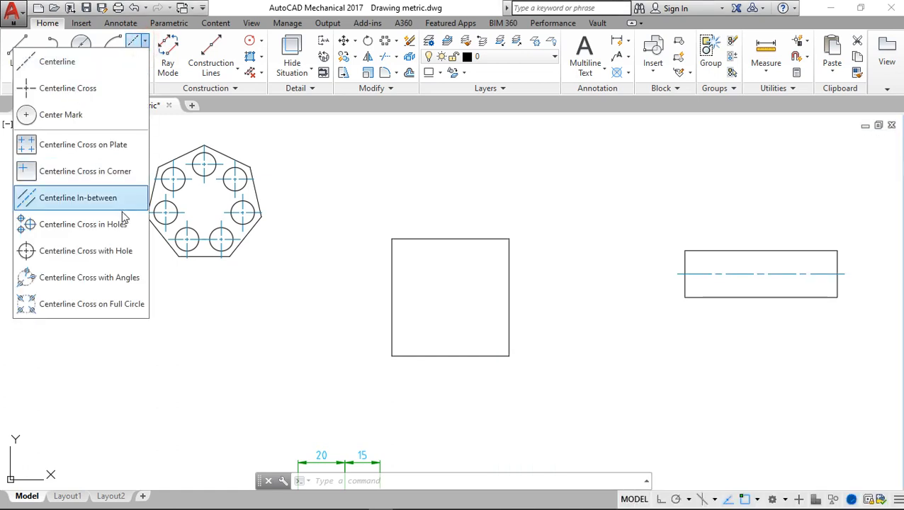
left_click(115, 173)
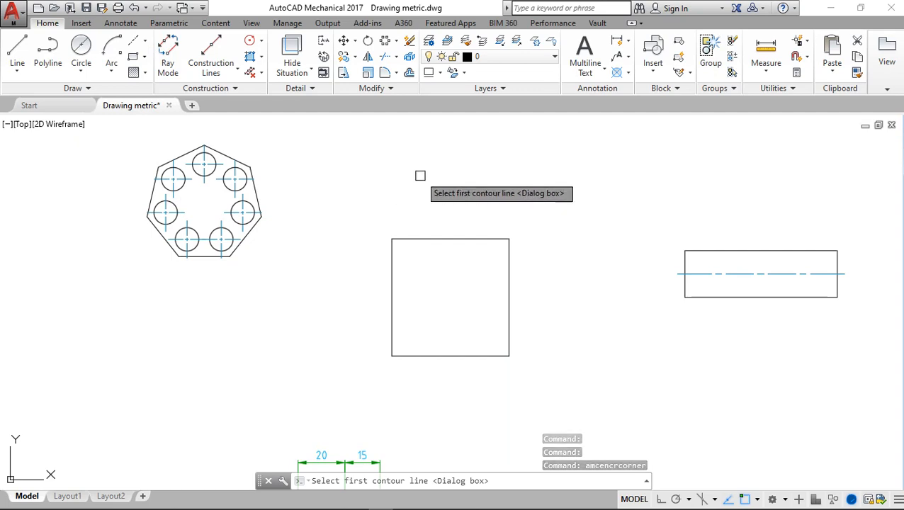
left_click(472, 239)
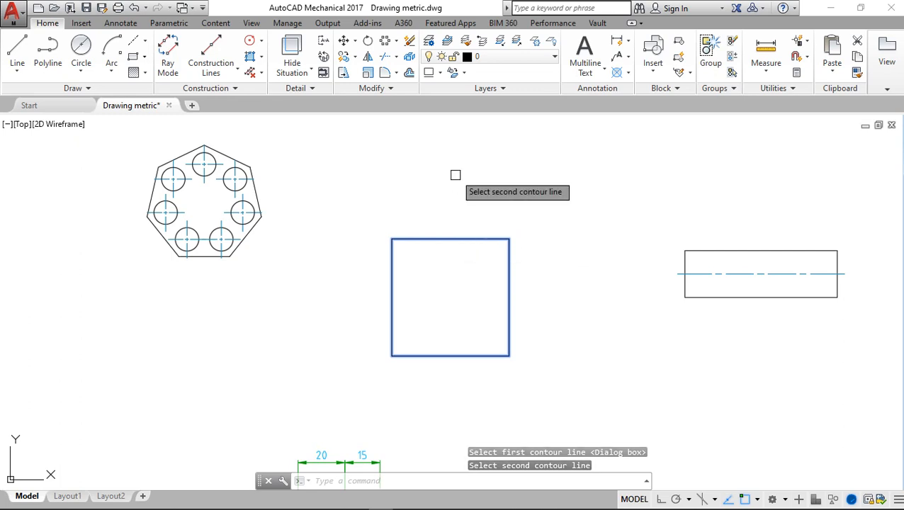
left_click(509, 264)
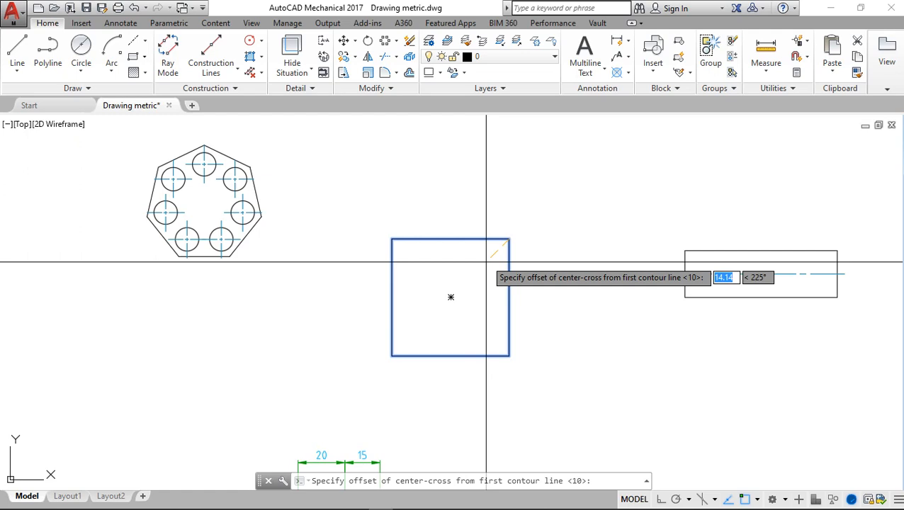
type("15")
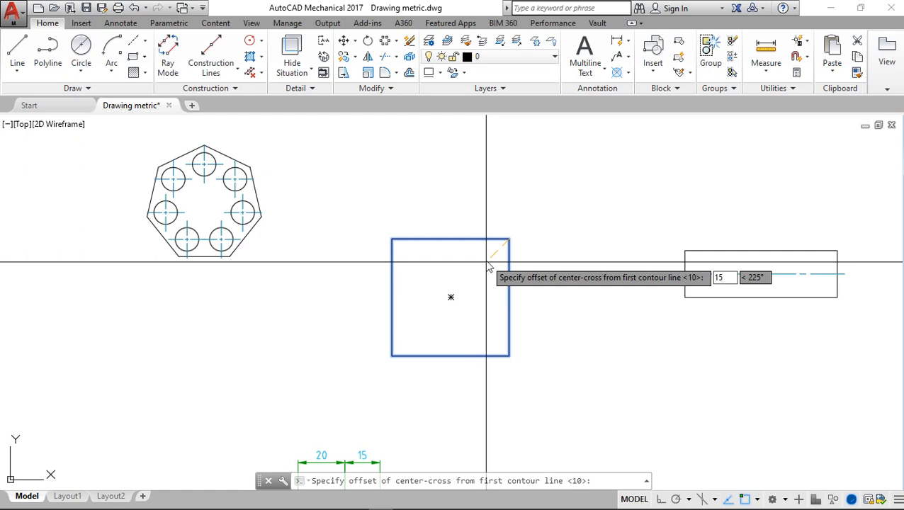
key("Return")
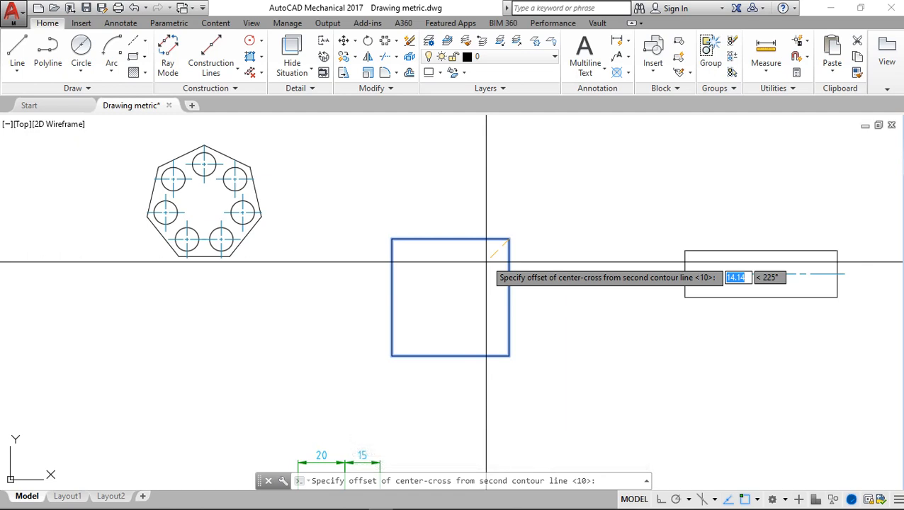
type("15")
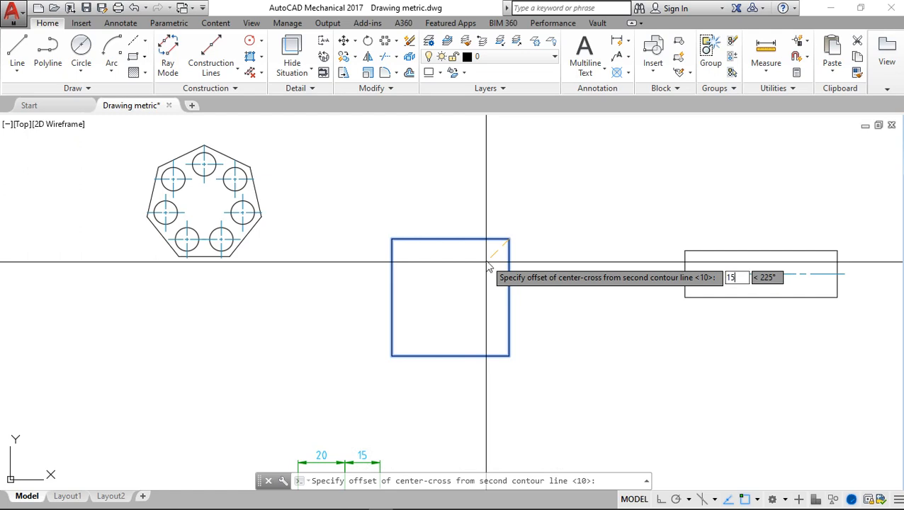
key("Return")
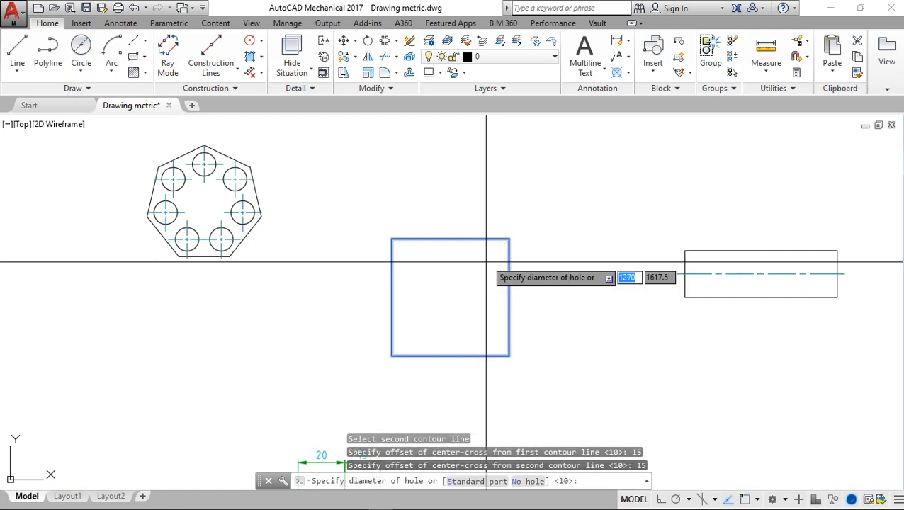
type("10")
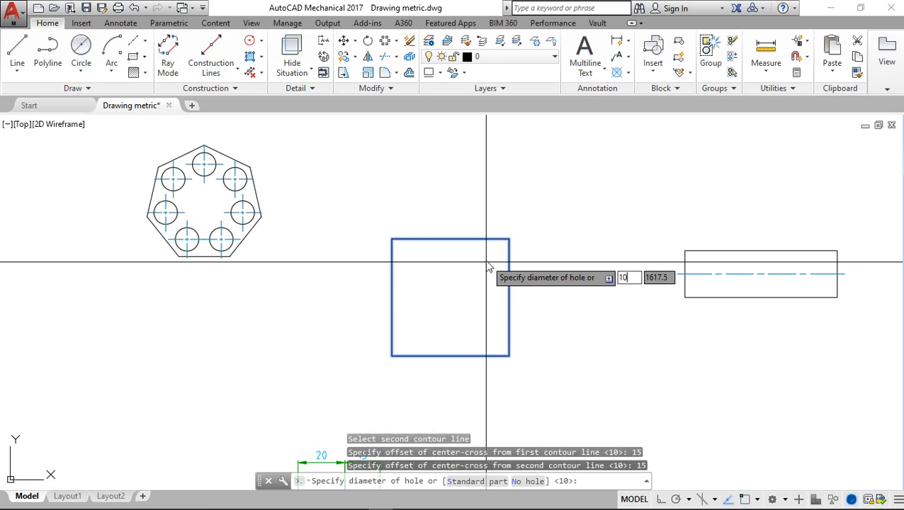
key("Return")
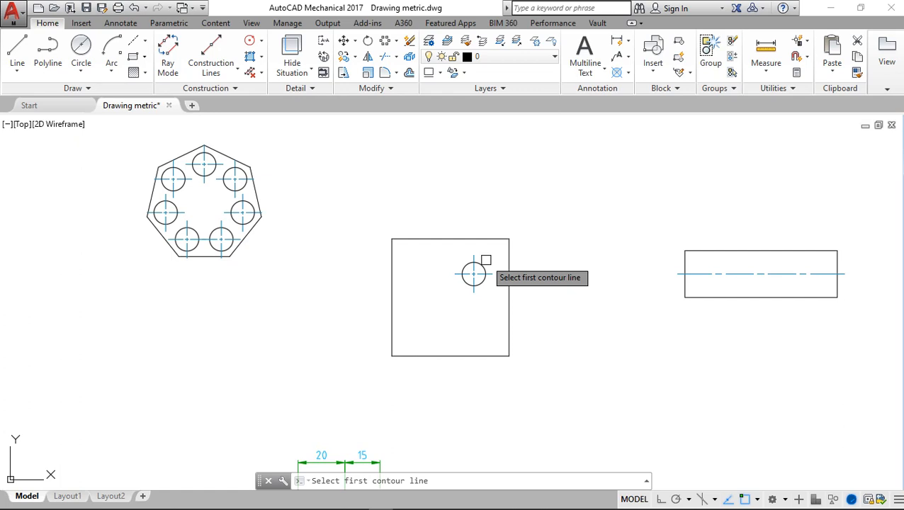
scroll(485, 262, "down", 2)
scroll(488, 267, "up", 4)
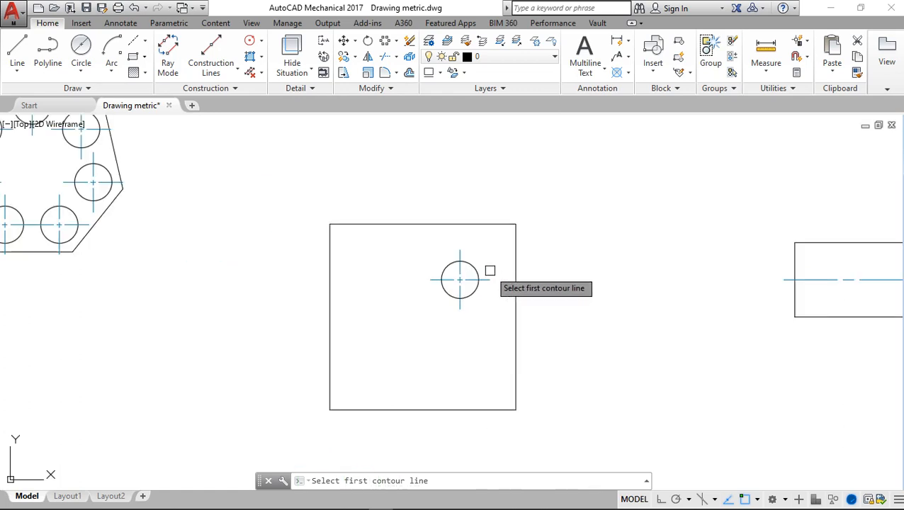
left_click(474, 271)
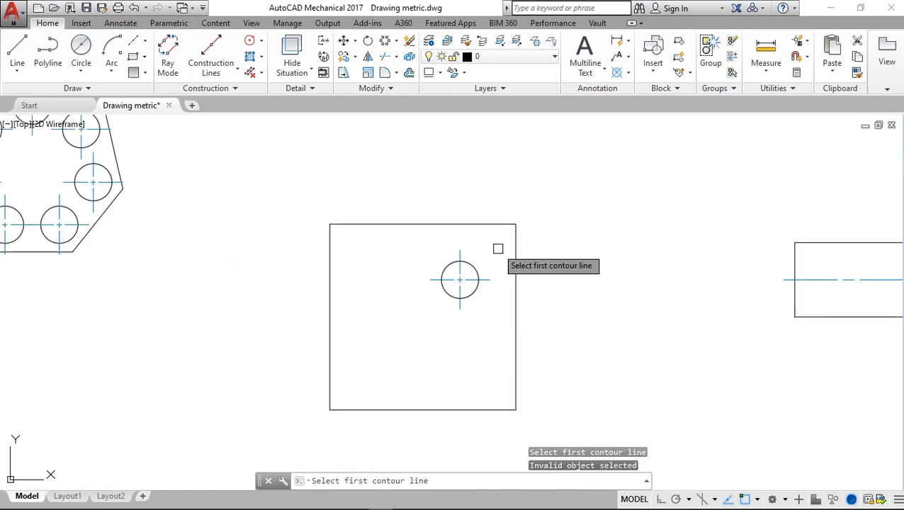
left_click(490, 254)
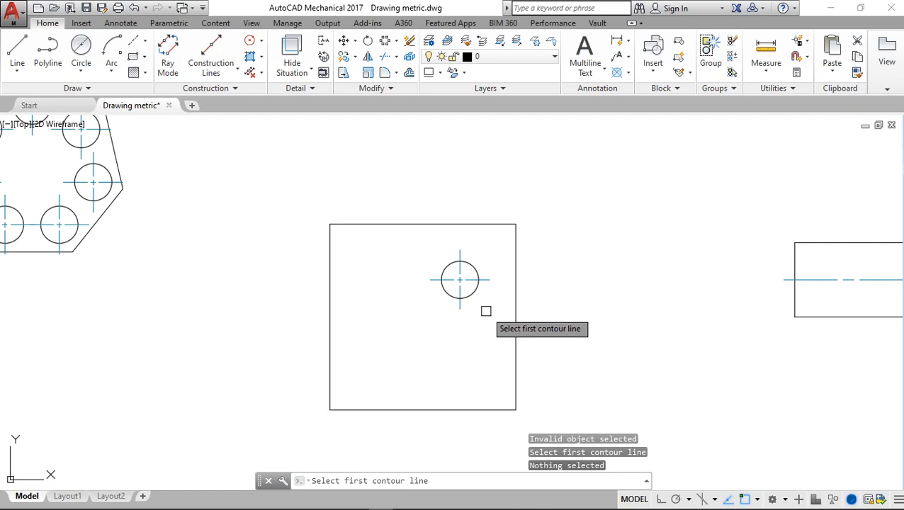
key("Escape")
key("Escape")
Step: Erase the hole and its centerline cross near the square plate's upper-right corner
left_click(486, 301)
left_click(439, 265)
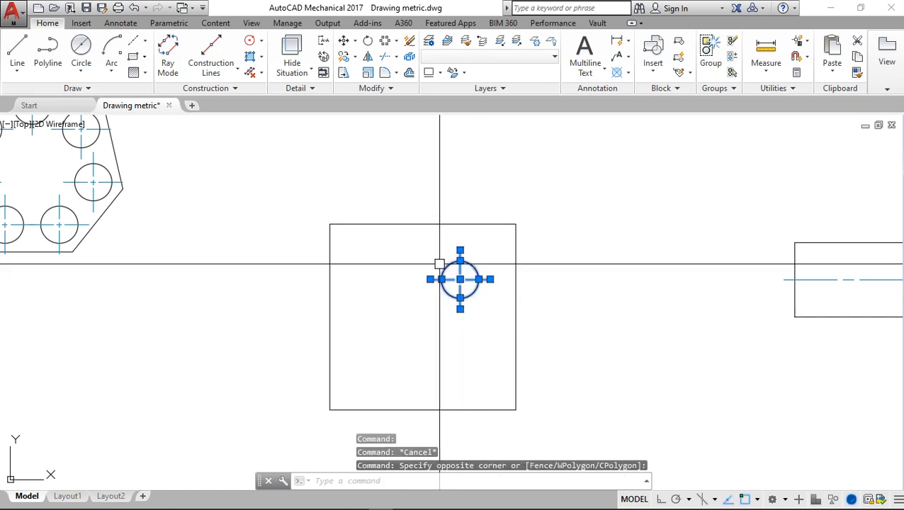
key("Escape")
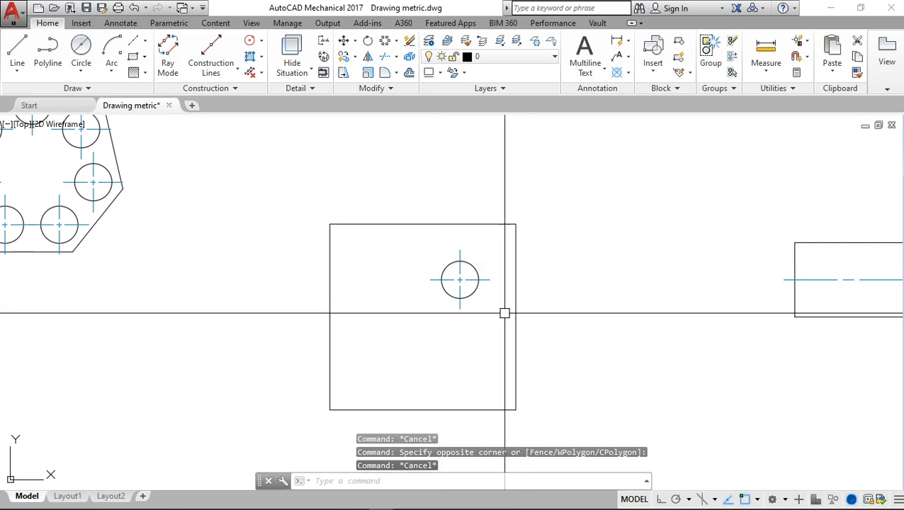
left_click(487, 301)
left_click(424, 269)
key("Delete")
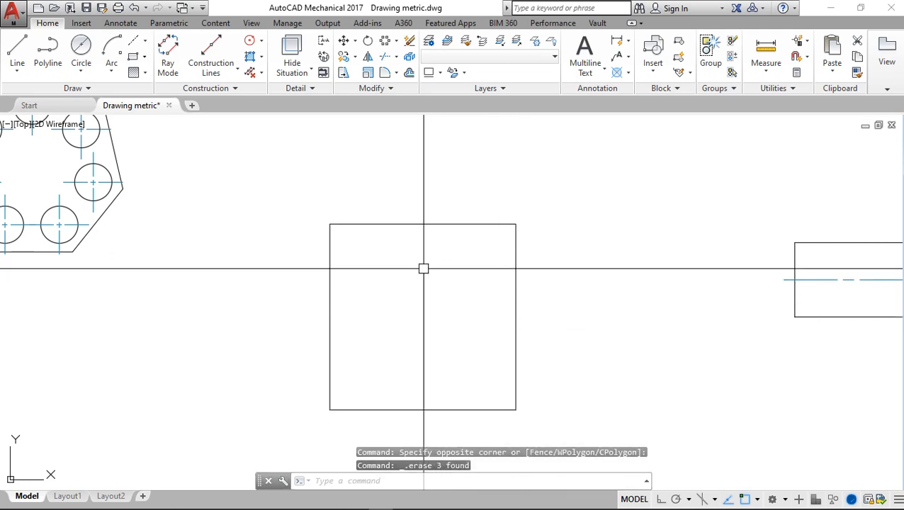
Step: Use Centerline Cross in Corner at the square plate's upper-left corner, with 15 mm offsets from both contour lines and a hole diameter of 10 mm
left_click(146, 41)
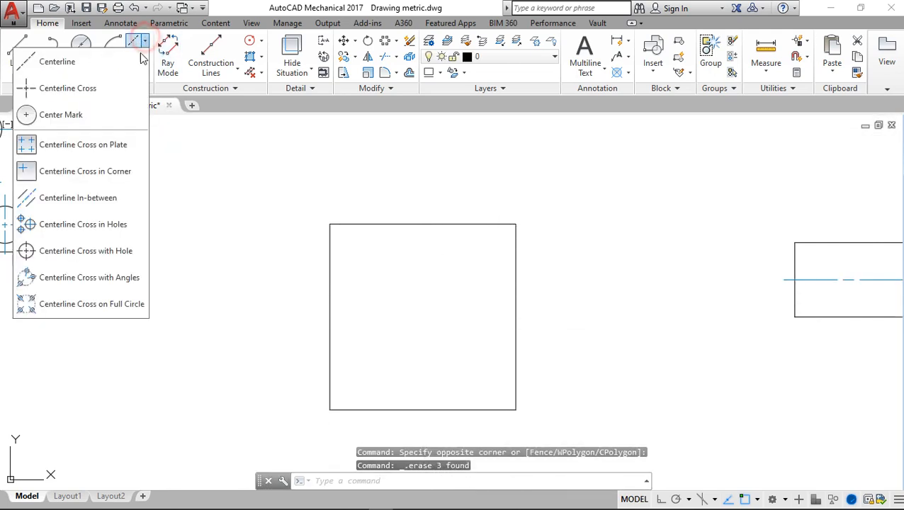
left_click(112, 177)
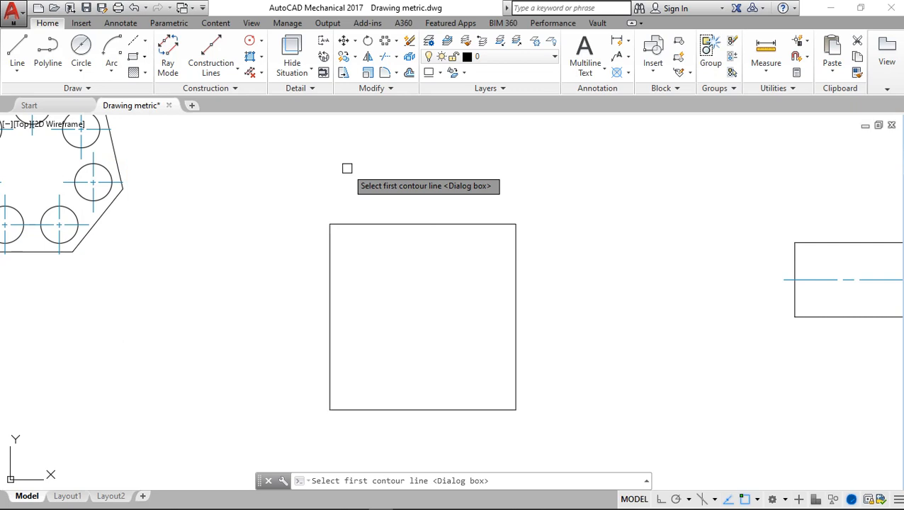
left_click(451, 226)
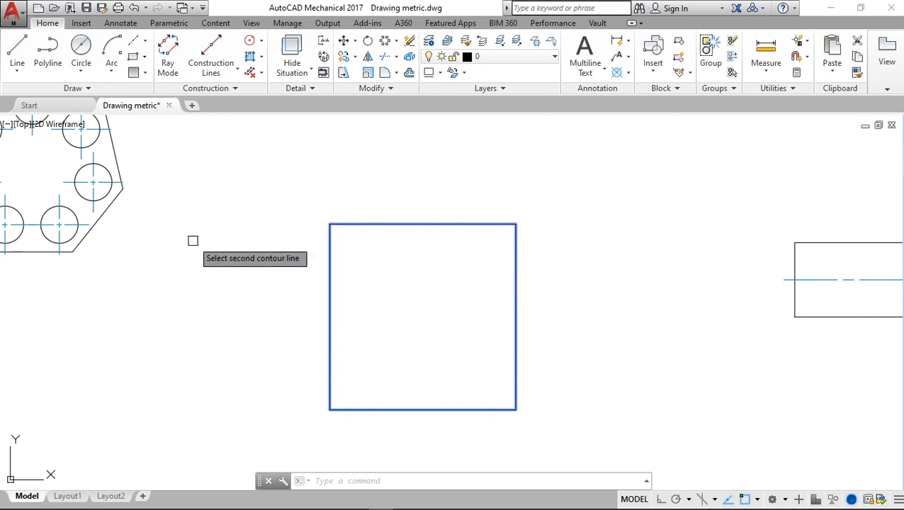
left_click(331, 262)
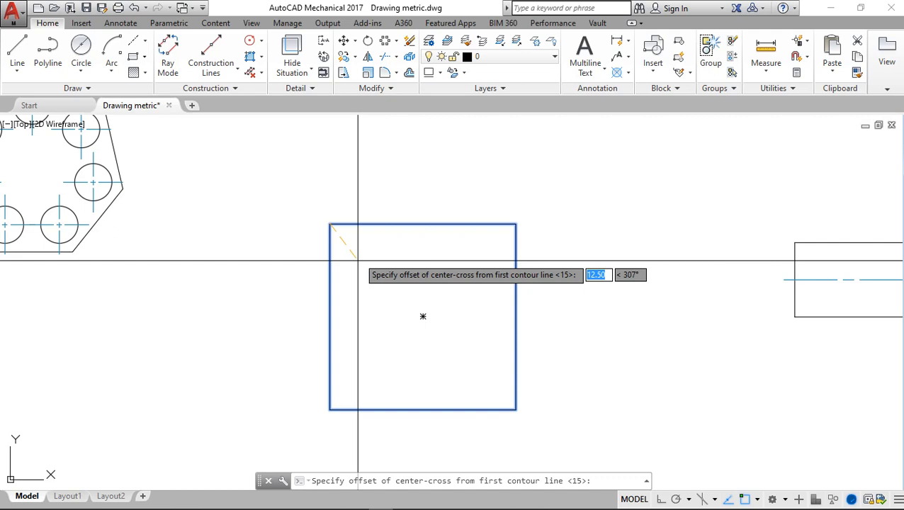
type("15")
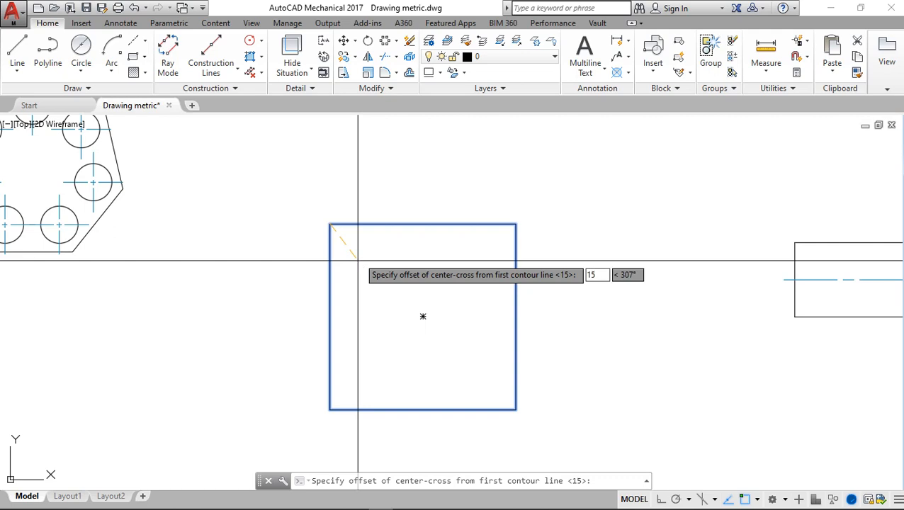
key("Return")
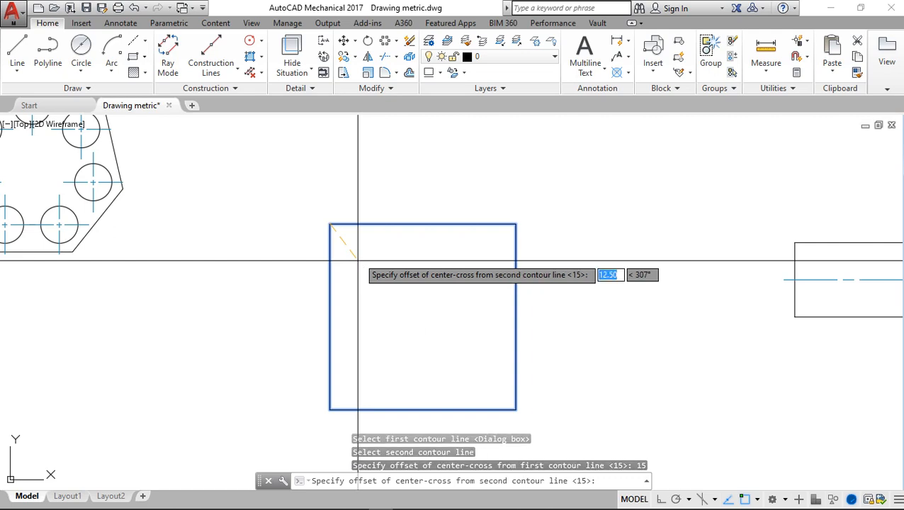
type("15")
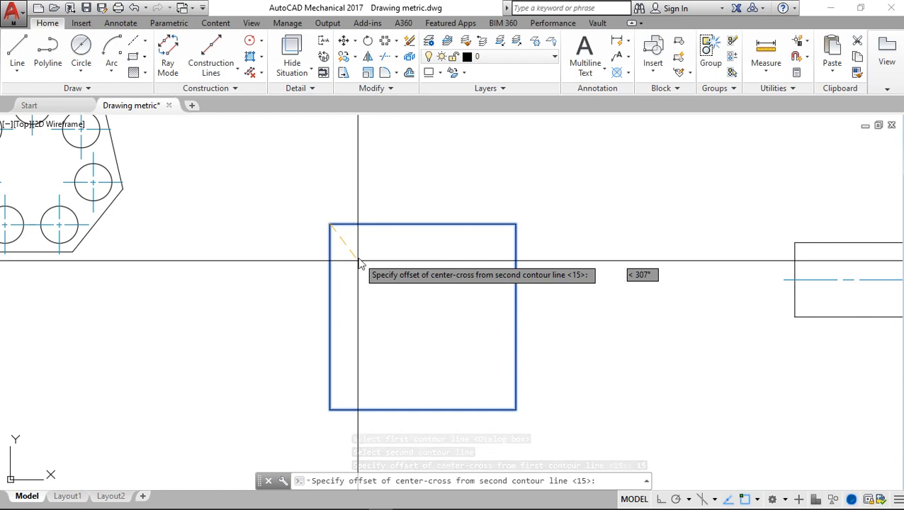
key("Return")
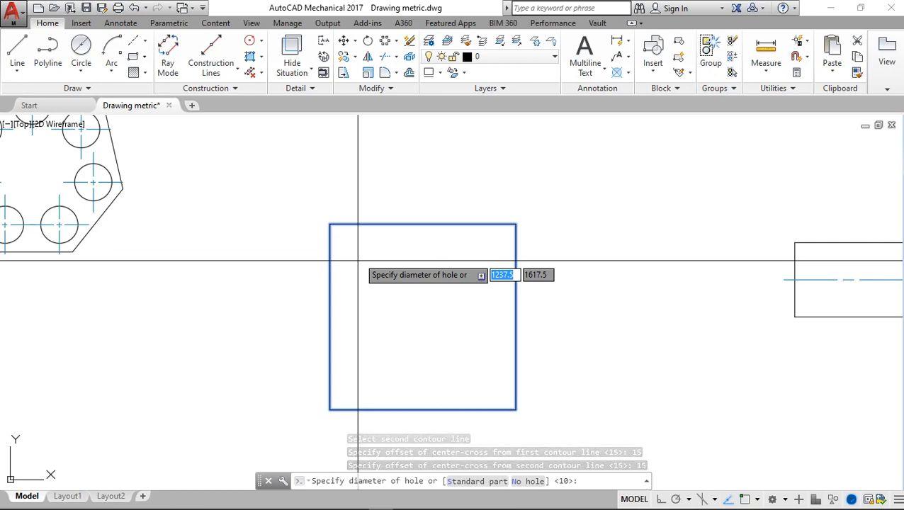
type("10")
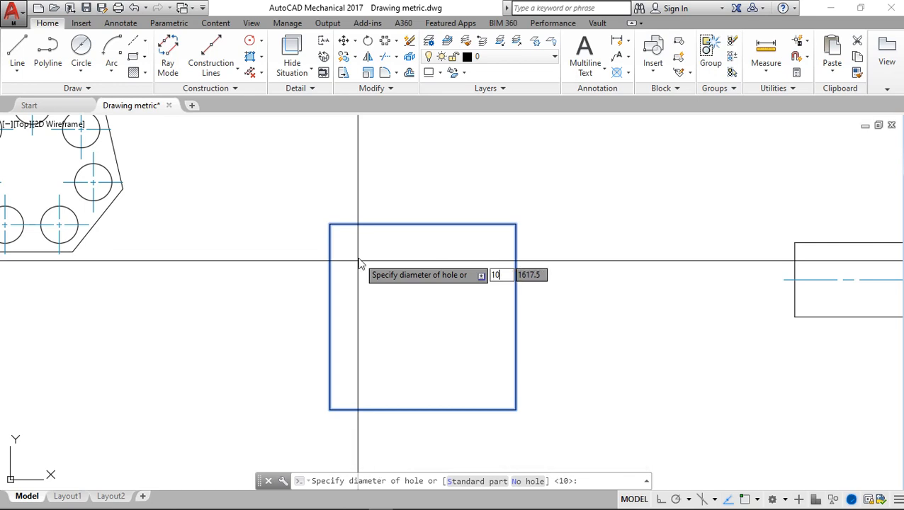
key("Return")
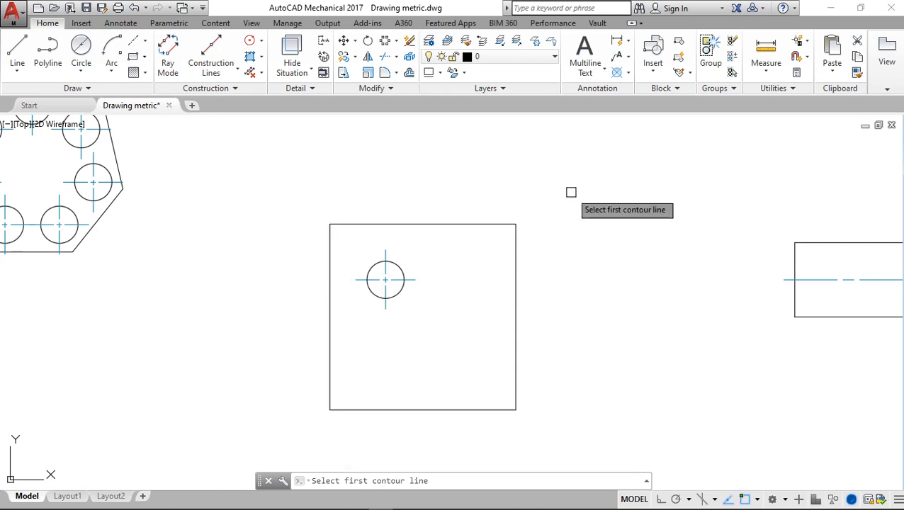
left_click(426, 312)
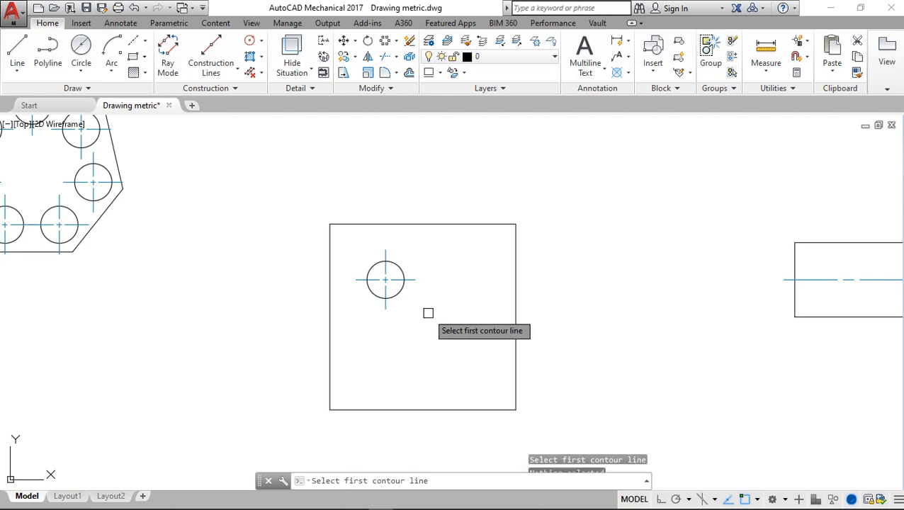
key("Escape")
Step: Erase the hole and its centerline cross near the square plate's upper-left corner
left_click(414, 303)
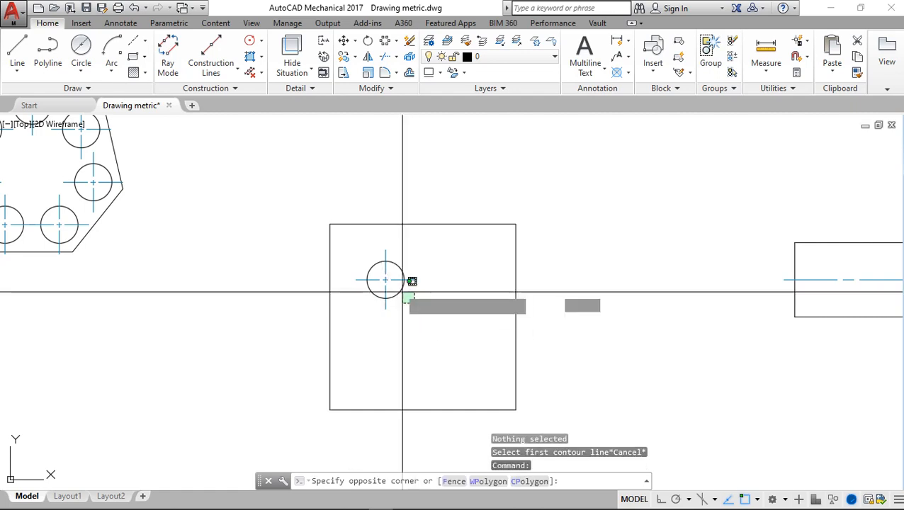
left_click(370, 257)
key("Delete")
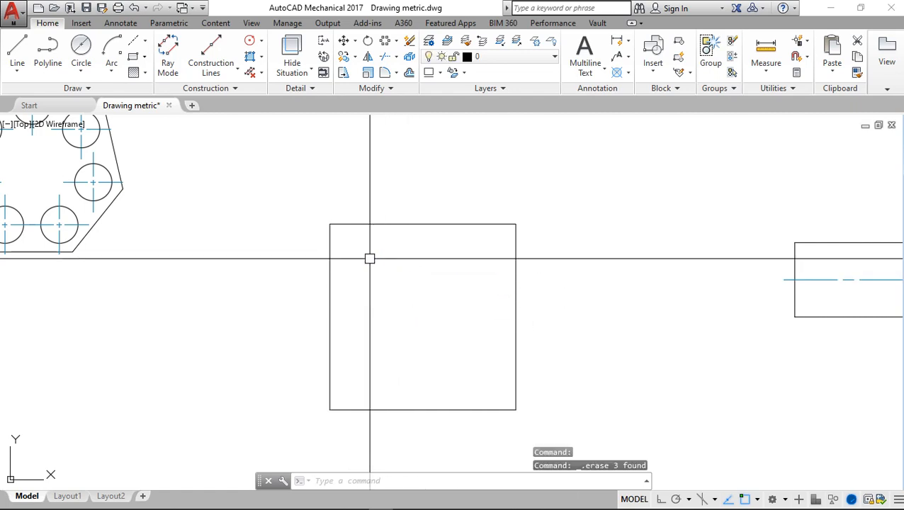
Step: Draw a circle with a radius of about 3.54 mm near the square plate's upper-left corner
left_click(146, 42)
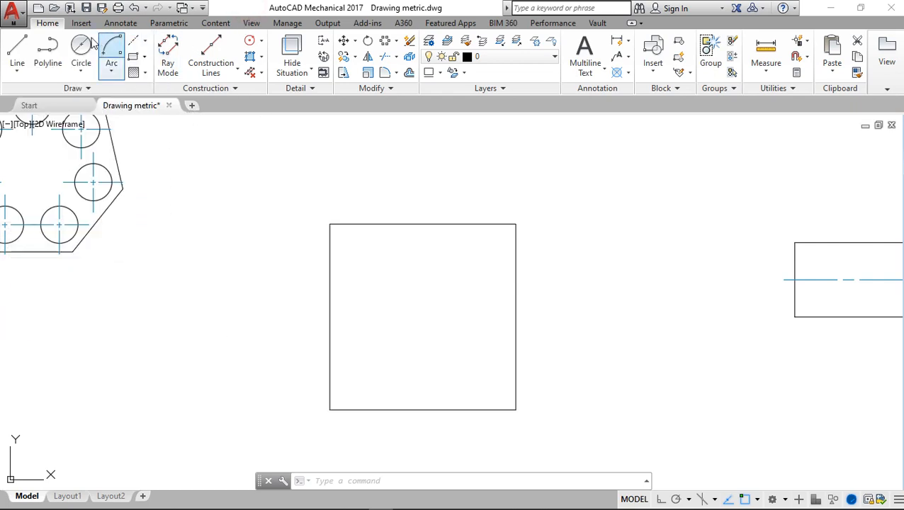
left_click(81, 46)
left_click(348, 262)
key("d")
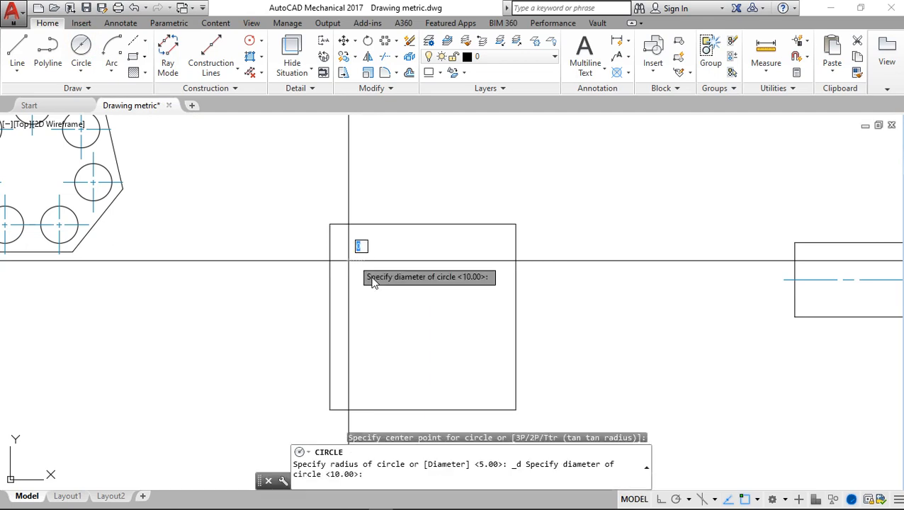
key("Return")
left_click(436, 300)
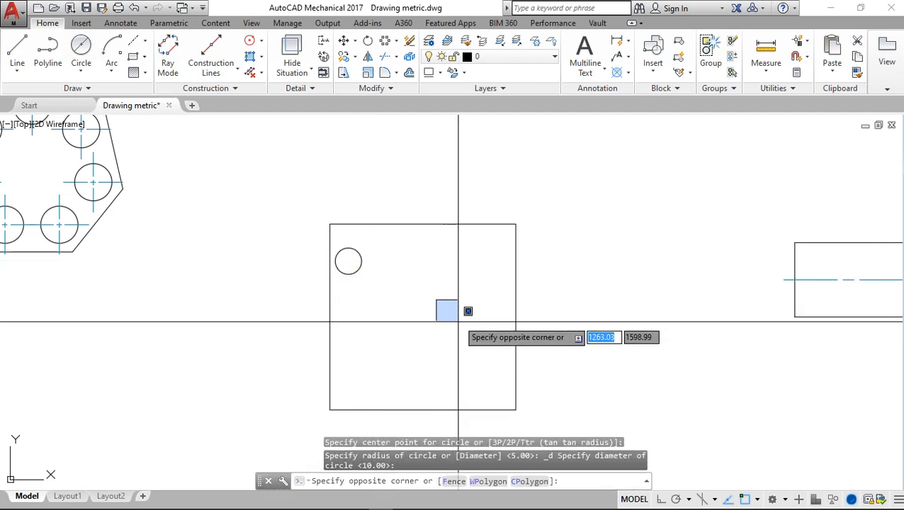
key("Escape")
Step: Draw a circle with a 12.5 mm radius in the upper middle of the square plate
key("Return")
left_click(432, 290)
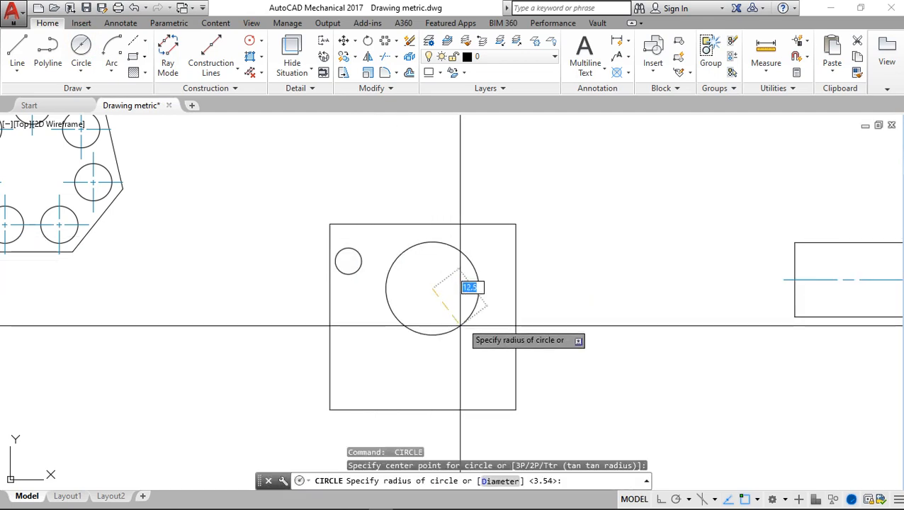
left_click(479, 289)
left_click(383, 365)
key("Escape")
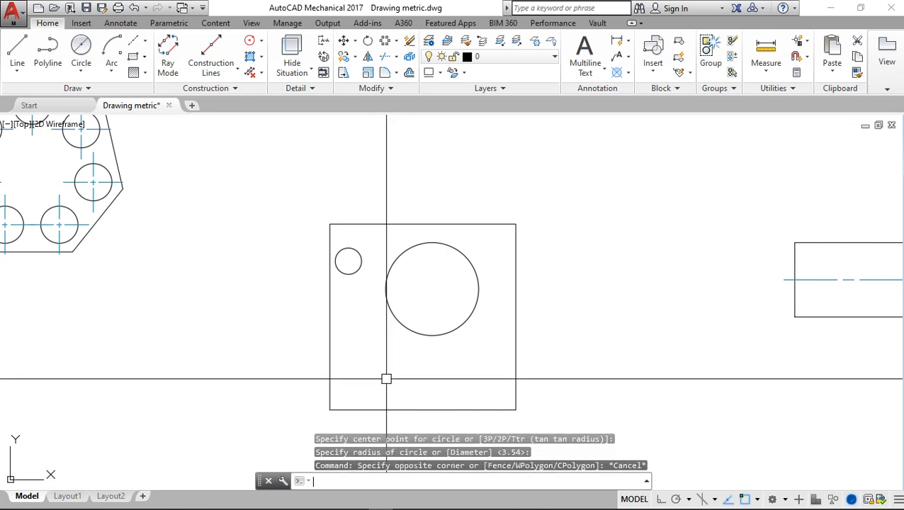
Step: Draw two circles in the plate's lower half: one of about 3.54 mm radius at the left and a larger one at the right
key("Return")
left_click(377, 373)
left_click(389, 380)
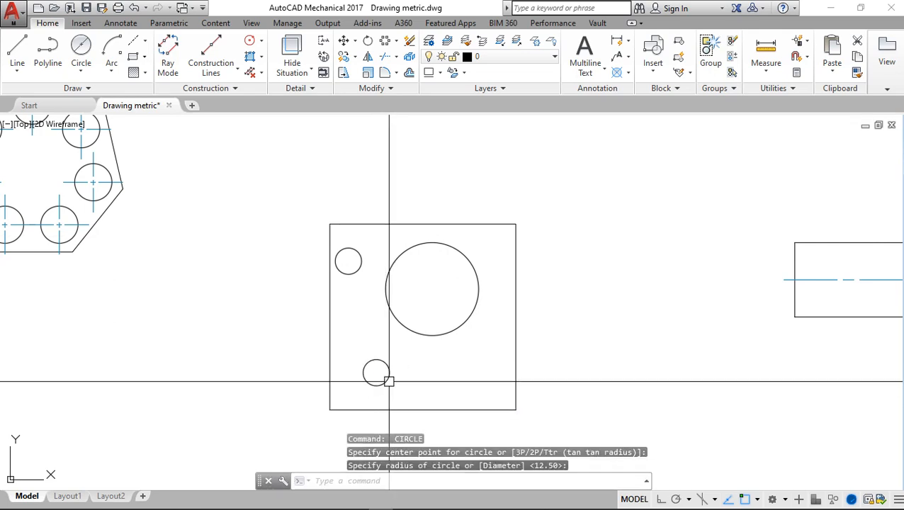
key("Return")
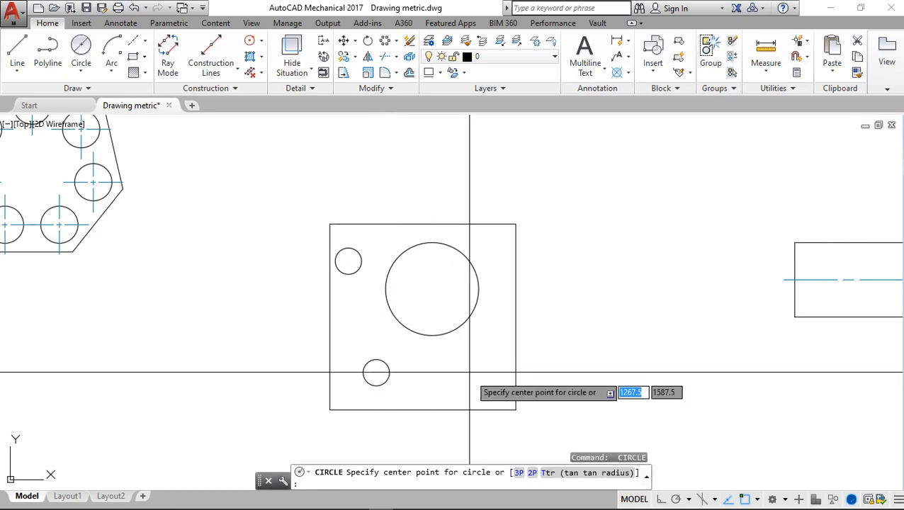
left_click(470, 373)
left_click(488, 390)
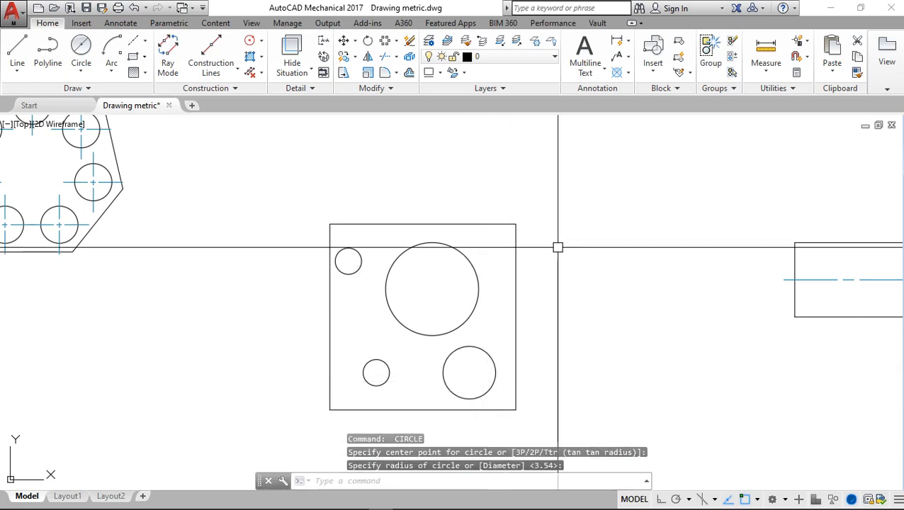
key("Escape")
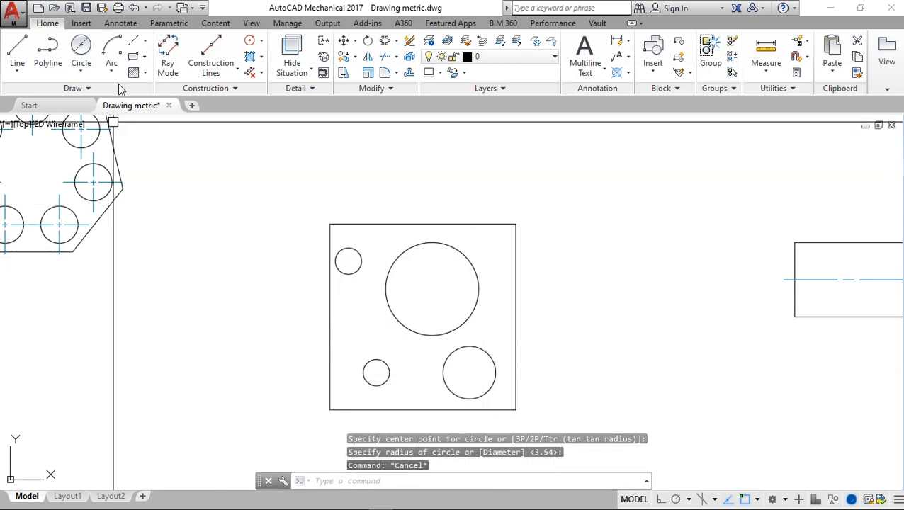
Step: Add centerline crosses to all four circles in the square plate using Centerline Cross in Holes
left_click(145, 40)
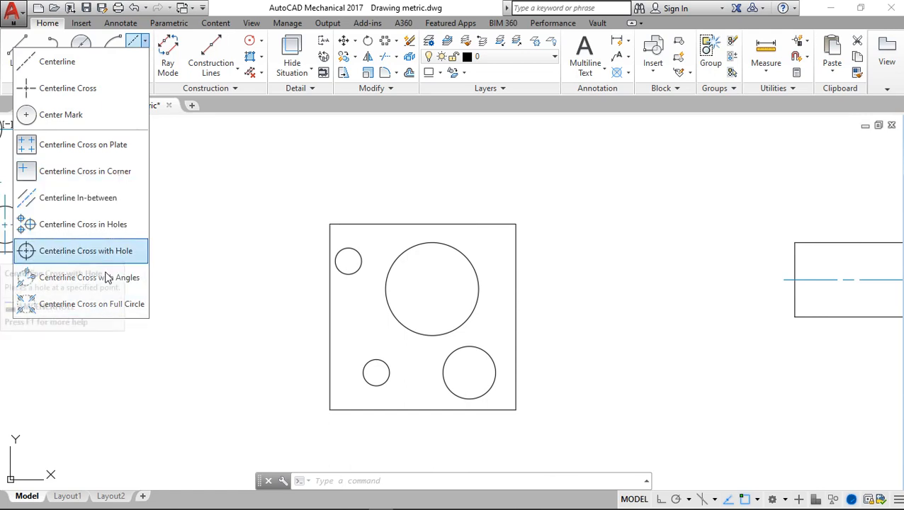
left_click(101, 225)
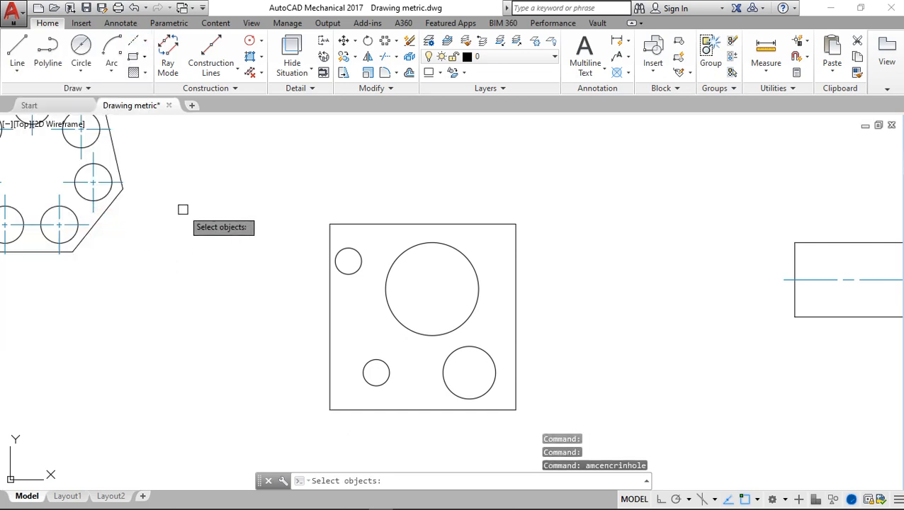
left_click(358, 268)
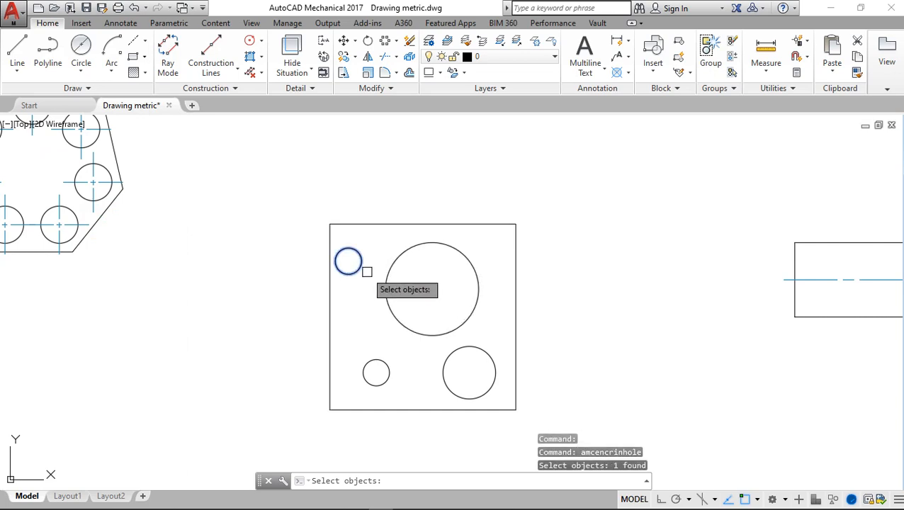
left_click(383, 279)
left_click(367, 364)
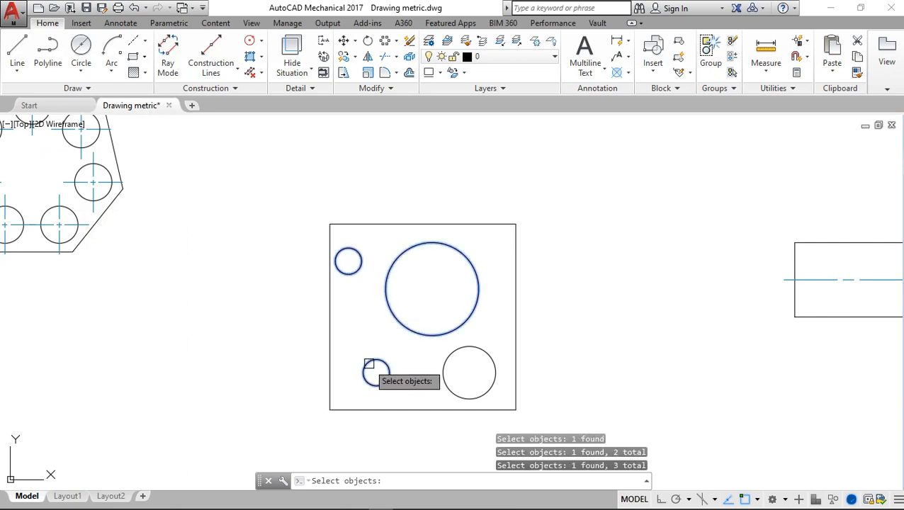
left_click(444, 363)
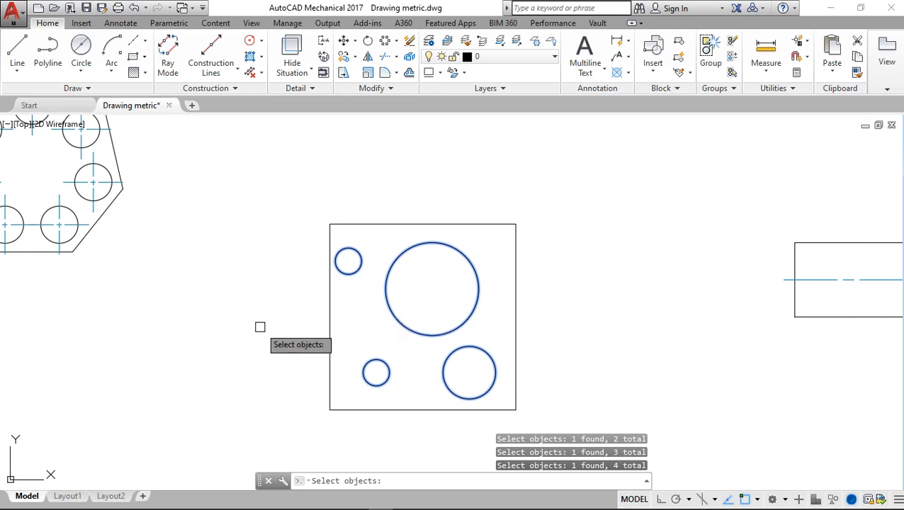
key("Return")
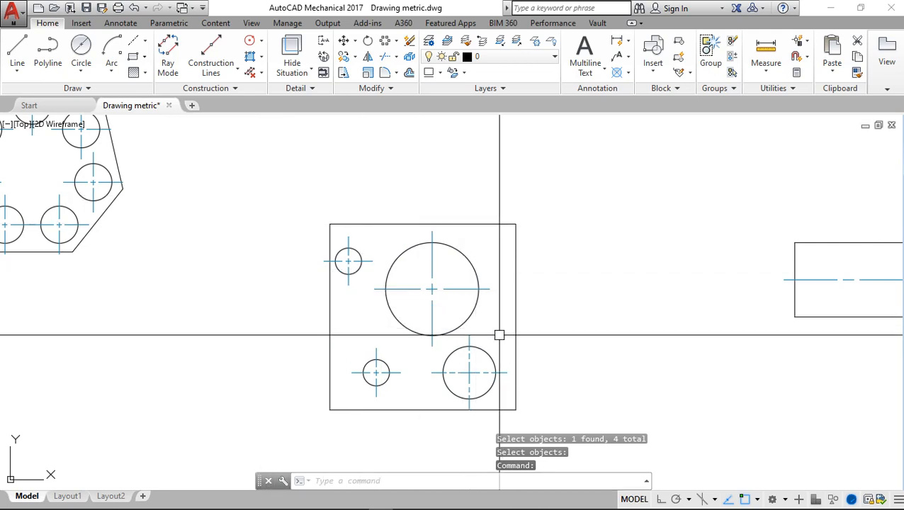
Step: Erase all four circles and their centerline crosses from the square plate
left_click(500, 394)
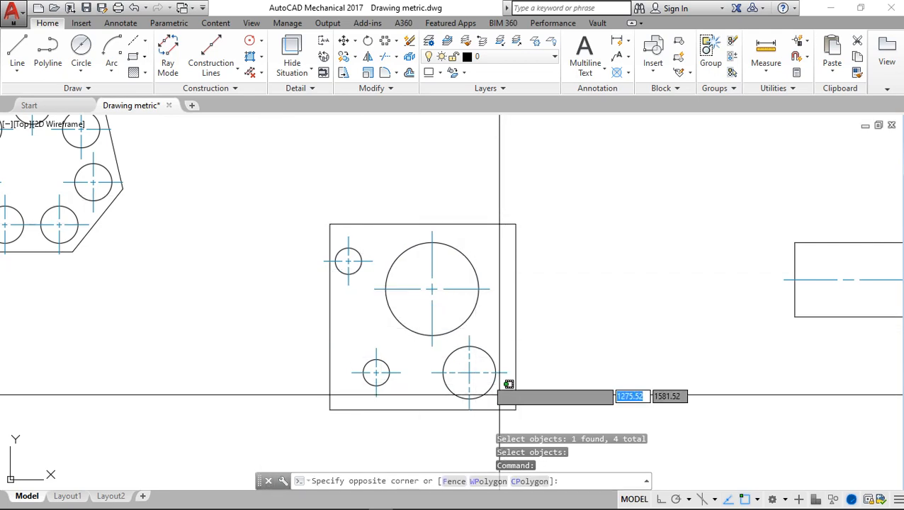
left_click(348, 260)
key("Escape")
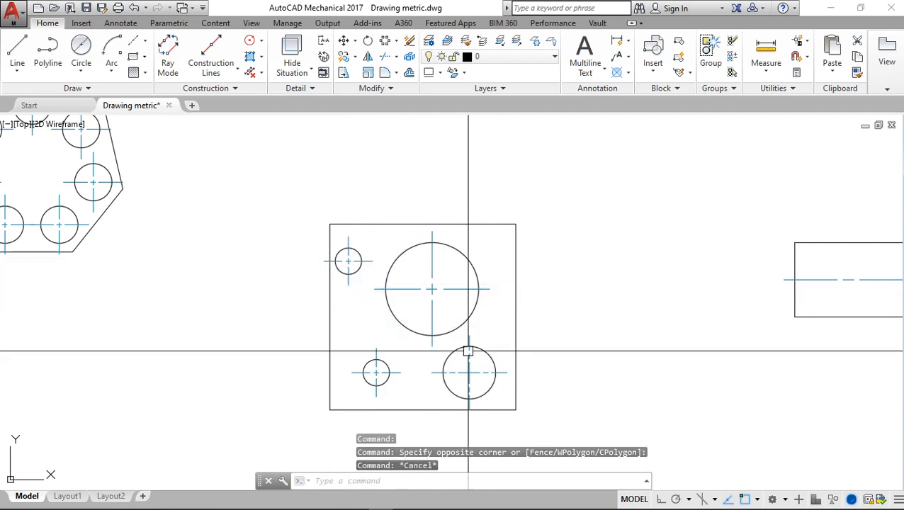
left_click(505, 403)
left_click(345, 248)
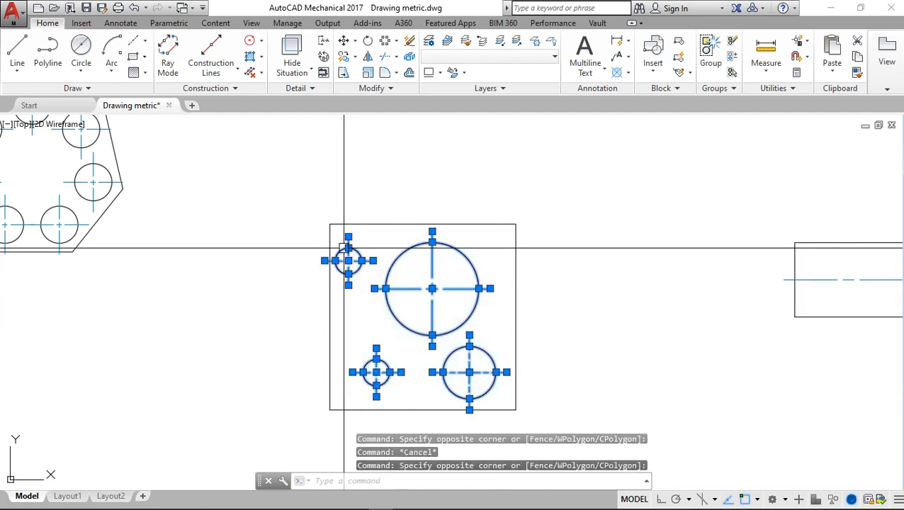
key("Delete")
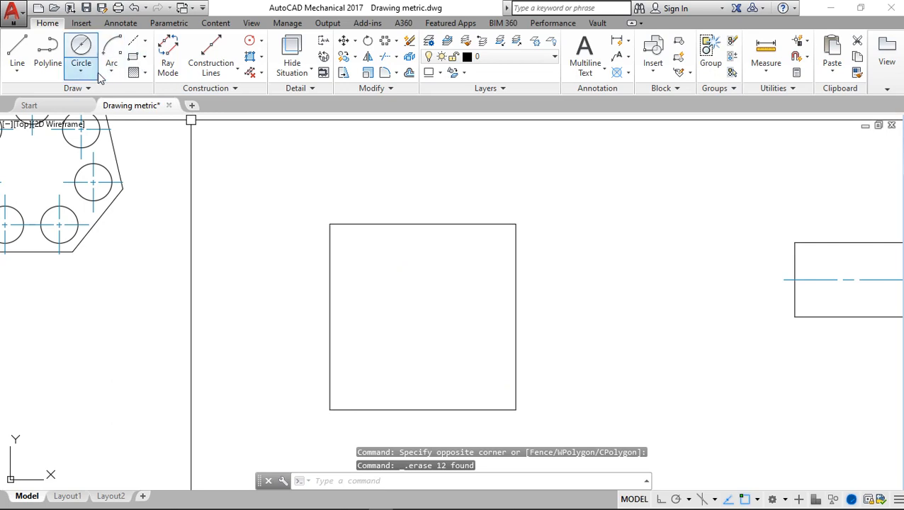
Step: Use Centerline Cross with Hole to place a 15 mm diameter hole near the square plate's upper-left corner
left_click(144, 41)
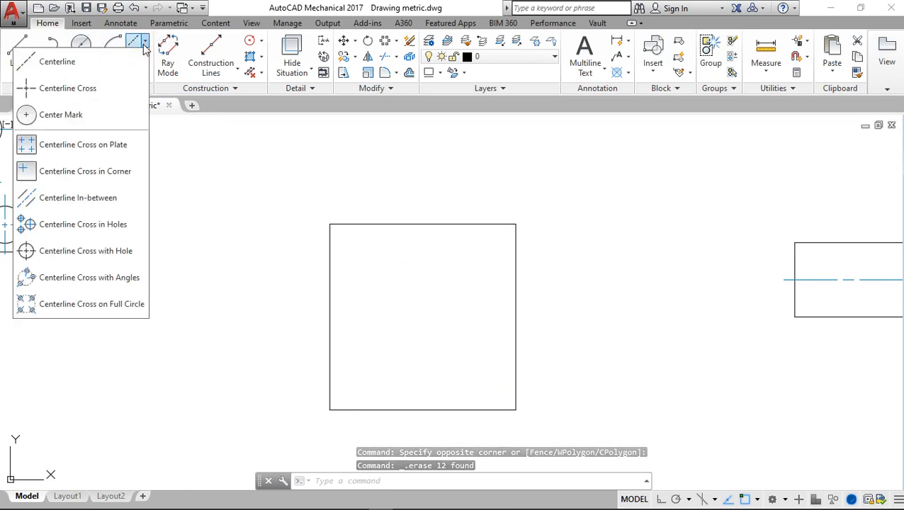
left_click(139, 251)
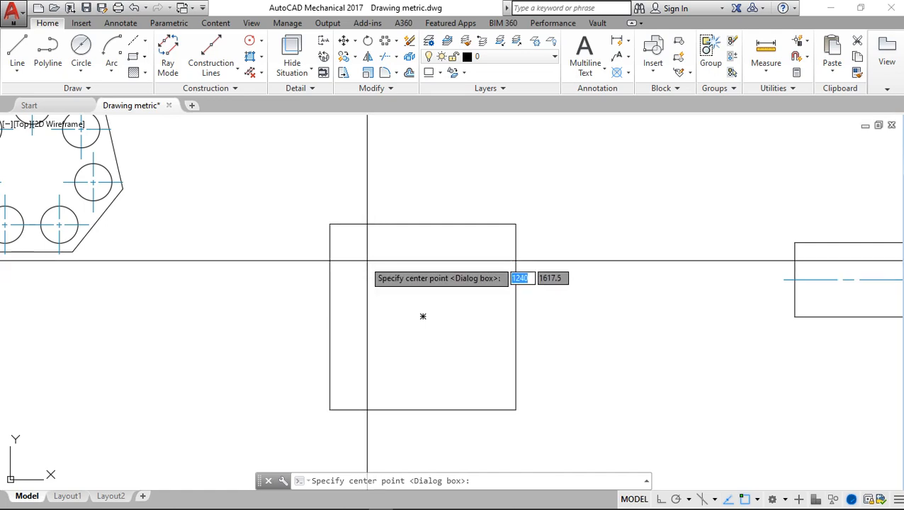
left_click(367, 263)
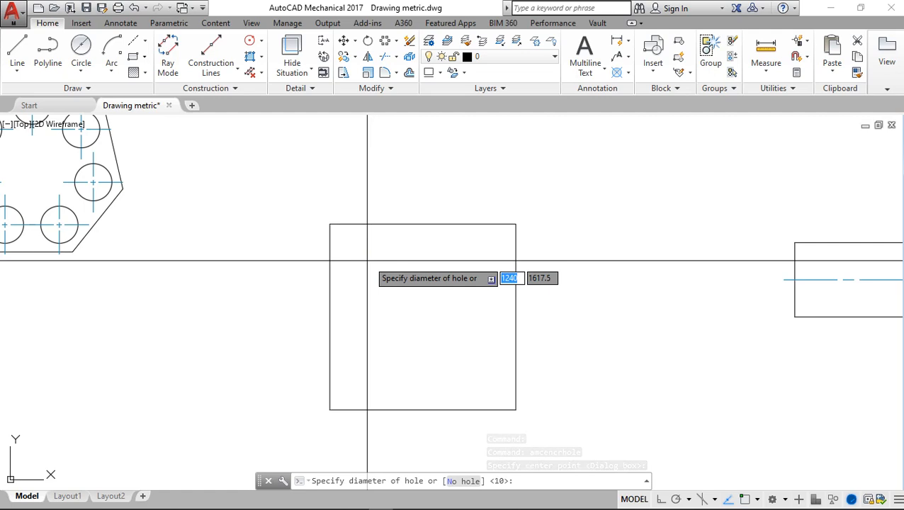
type("15")
key("Return")
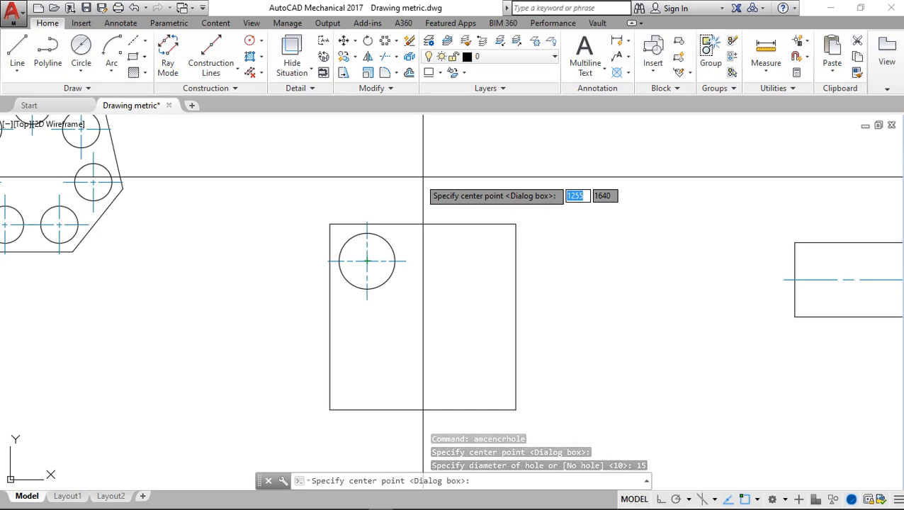
left_click(144, 41)
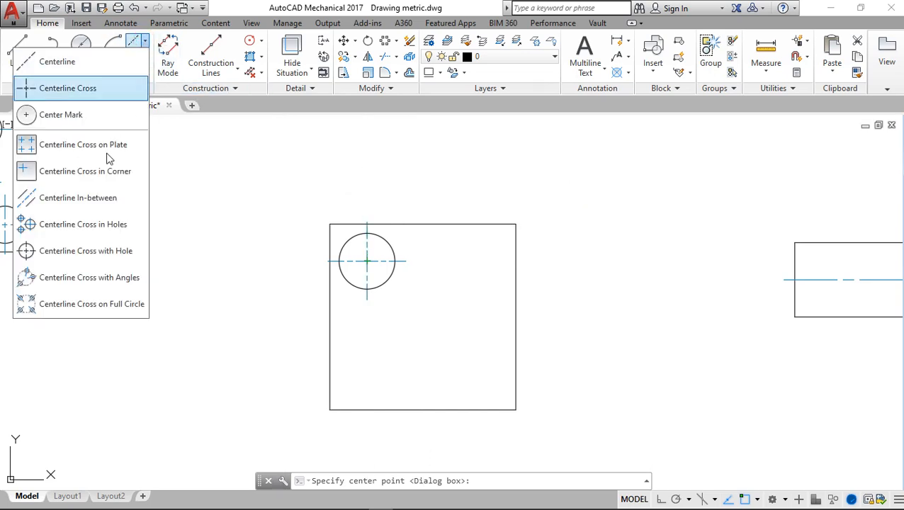
left_click(127, 257)
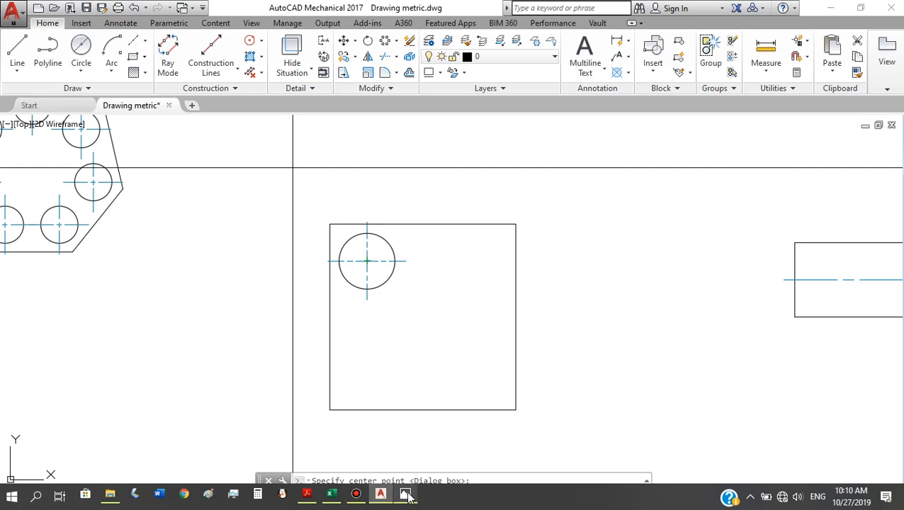
left_click(356, 494)
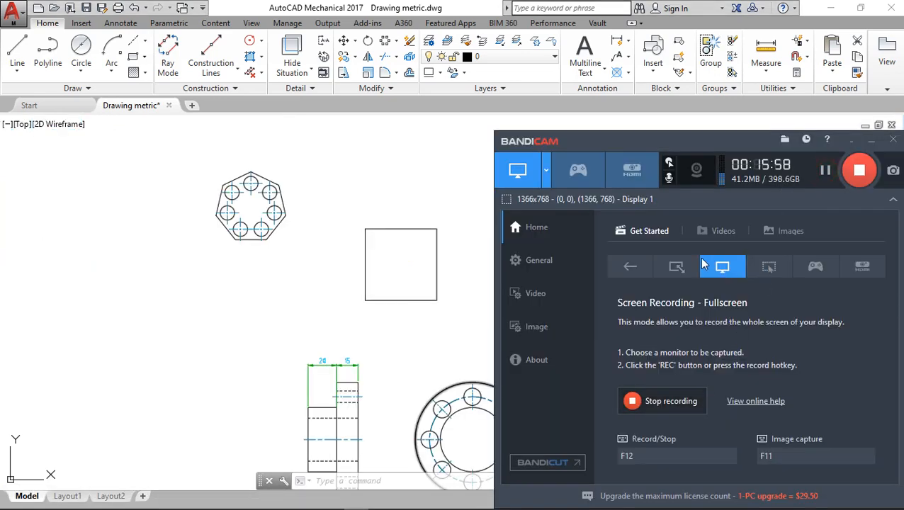
left_click(472, 8)
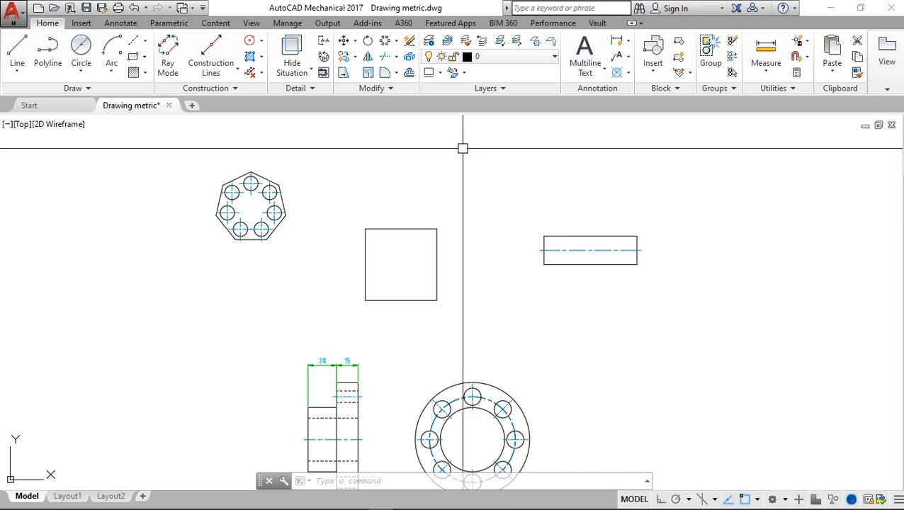
Step: Create a new layer named Garis Sumbu in the Layer Properties Manager
type("l")
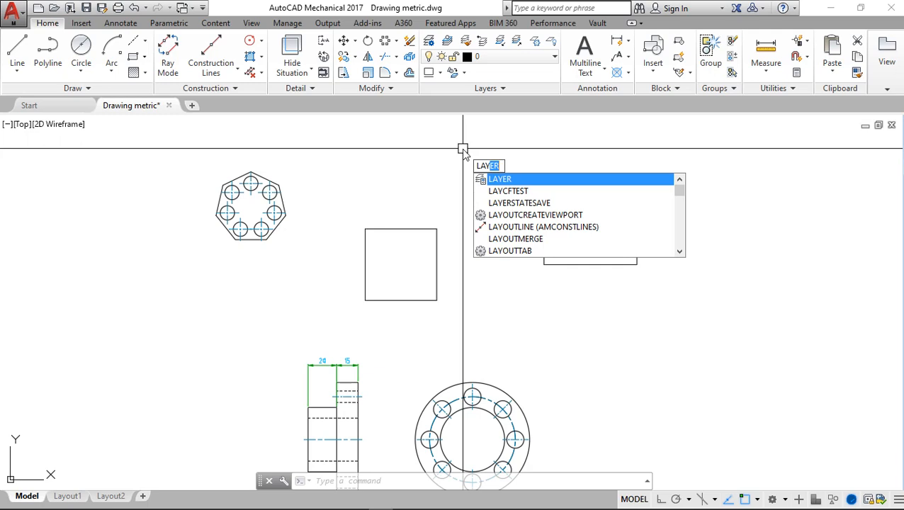
key("Return")
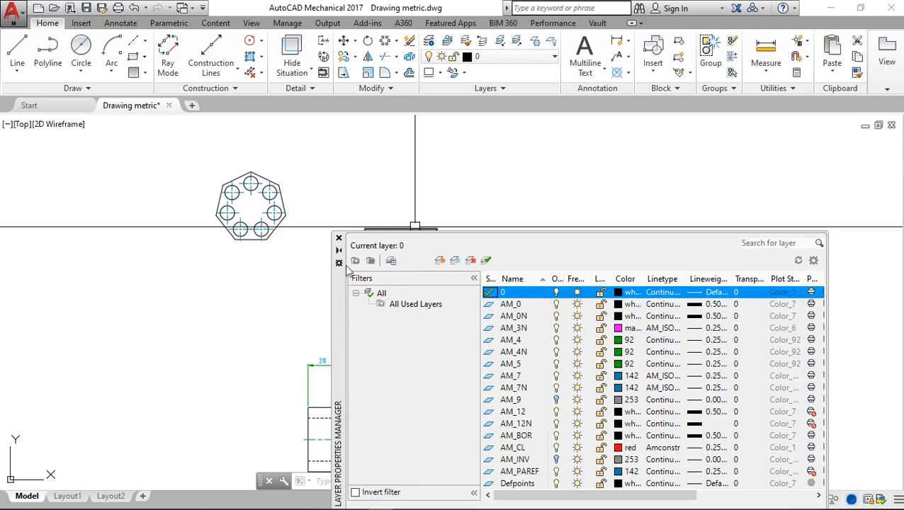
left_click_drag(338, 323, 121, 256)
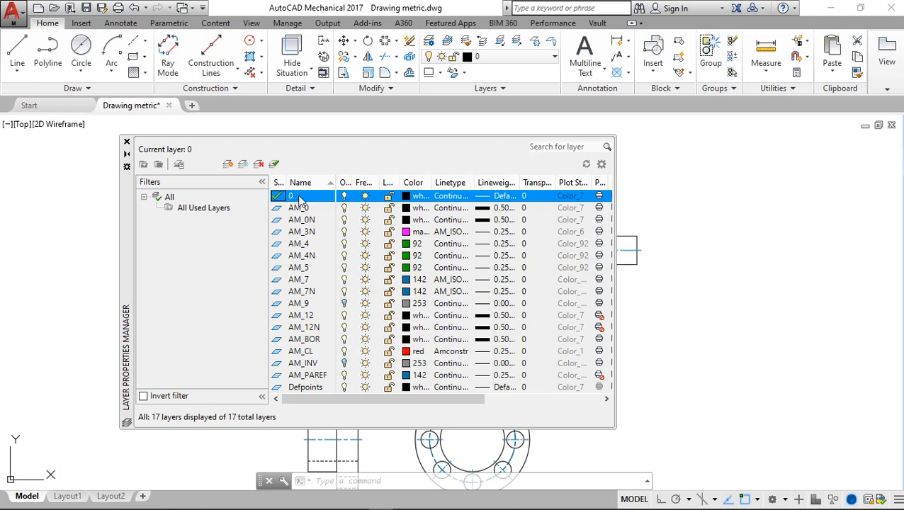
left_click(228, 166)
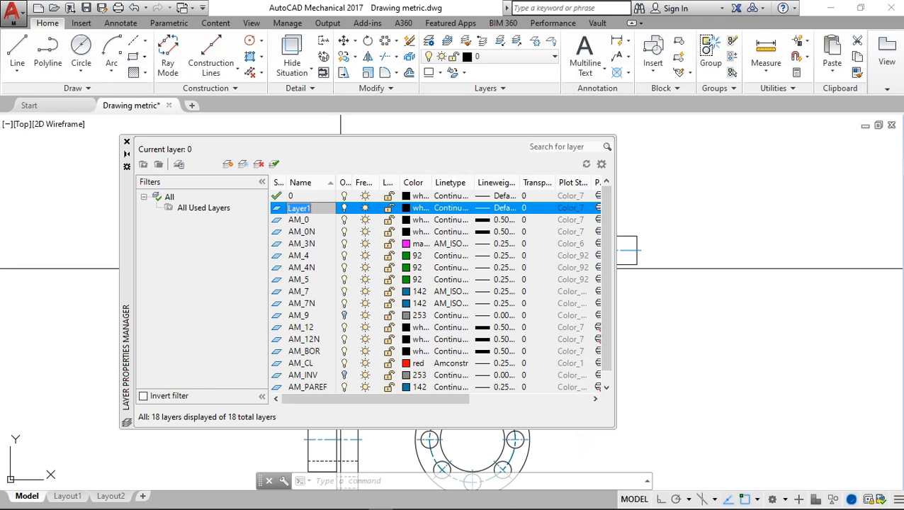
type("Garis Sumbu")
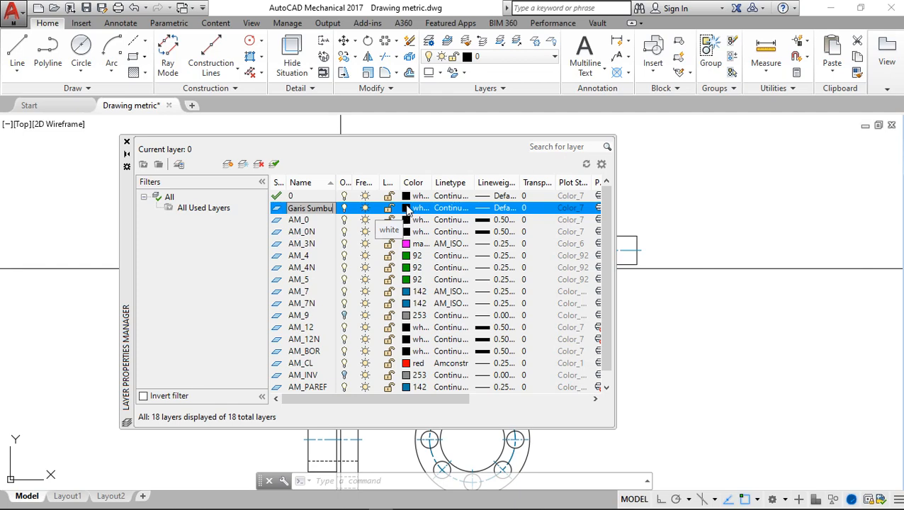
key("Return")
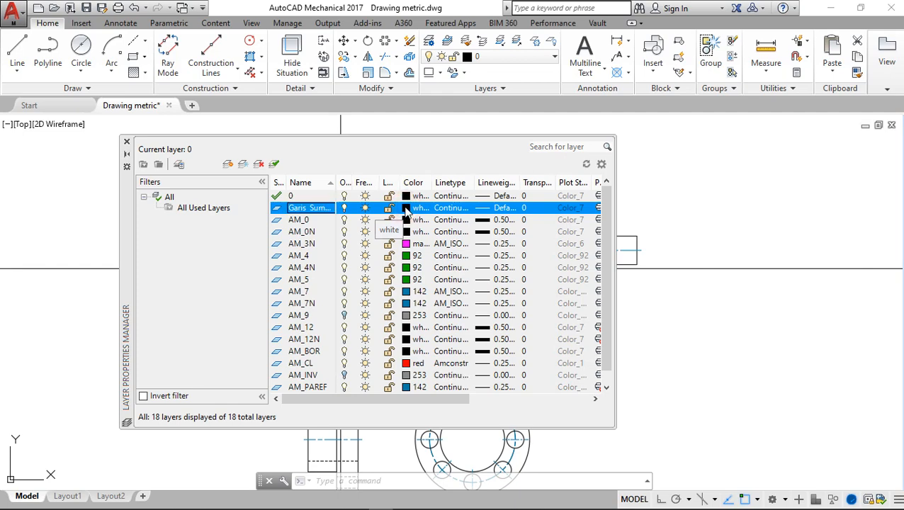
Step: Set the Garis Sumbu layer's color to index color 170
left_click(416, 209)
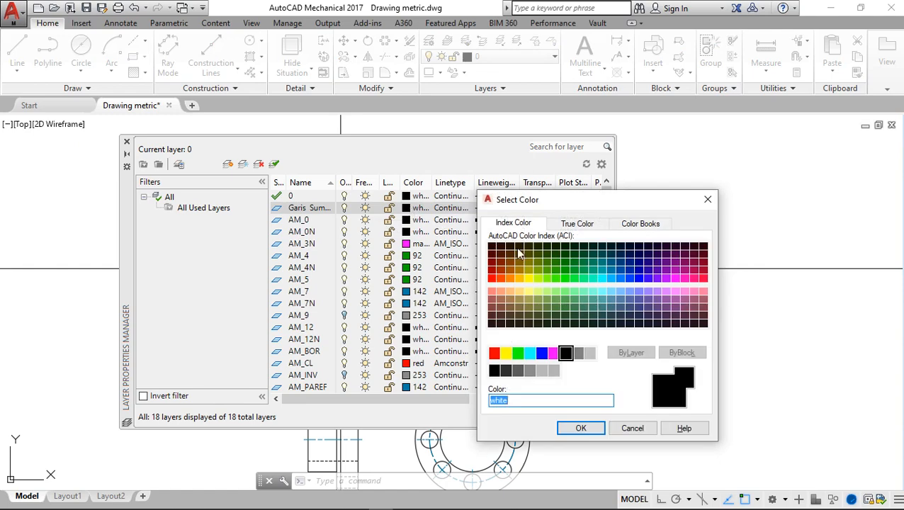
left_click_drag(561, 205, 557, 135)
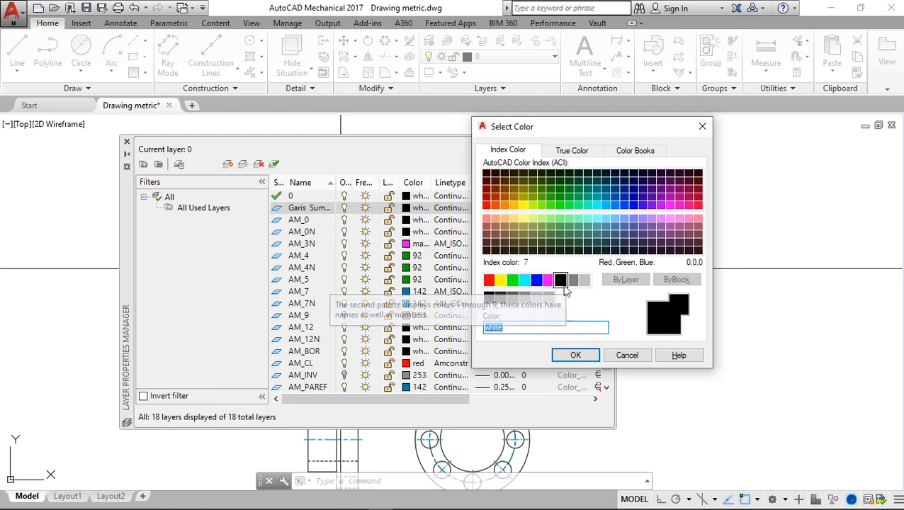
left_click(635, 207)
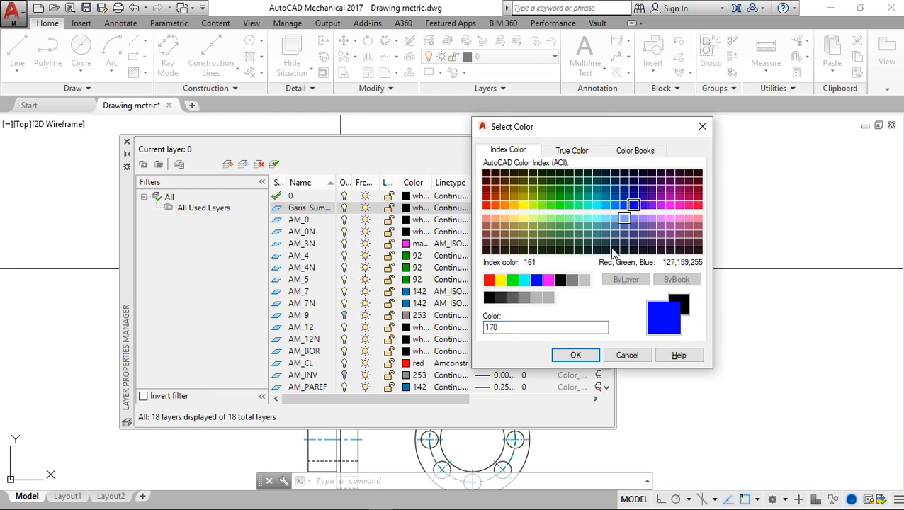
left_click(576, 356)
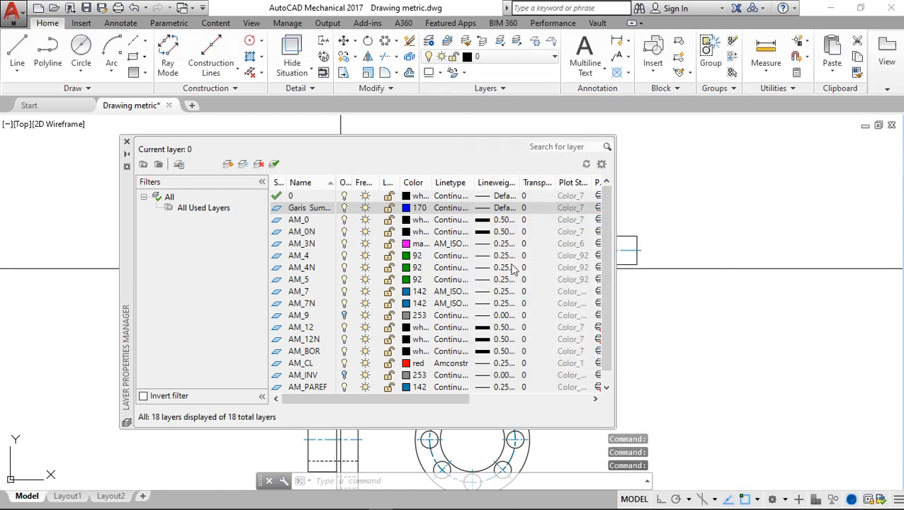
Step: Assign the loaded CENTER linetype to the Garis Sumbu layer
left_click(458, 208)
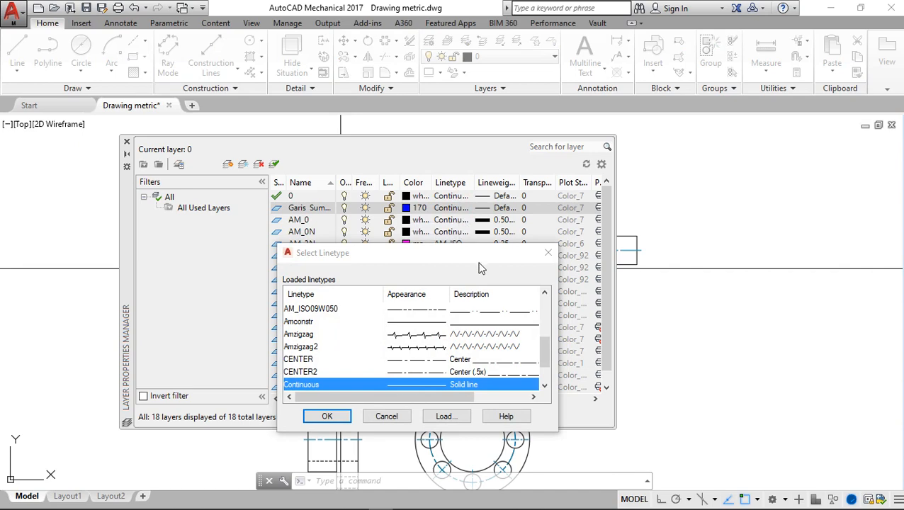
left_click(479, 256)
left_click_drag(479, 256, 626, 111)
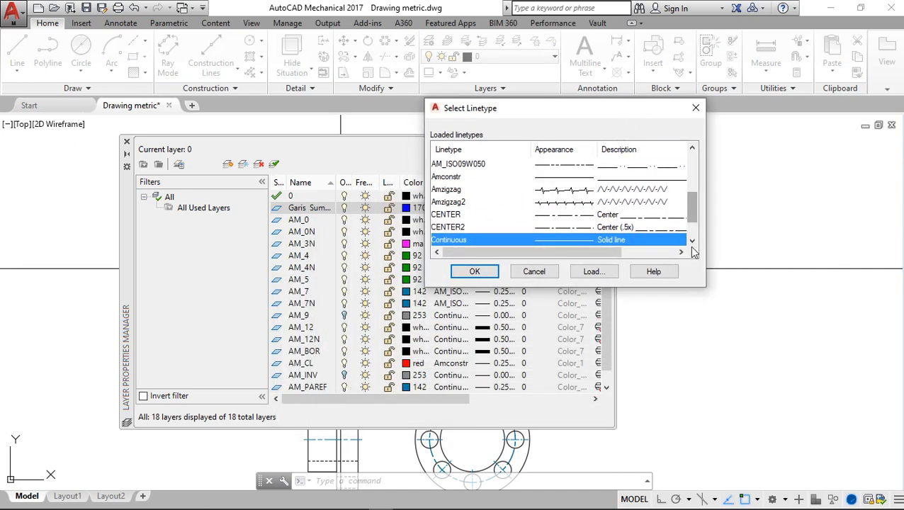
left_click(456, 228)
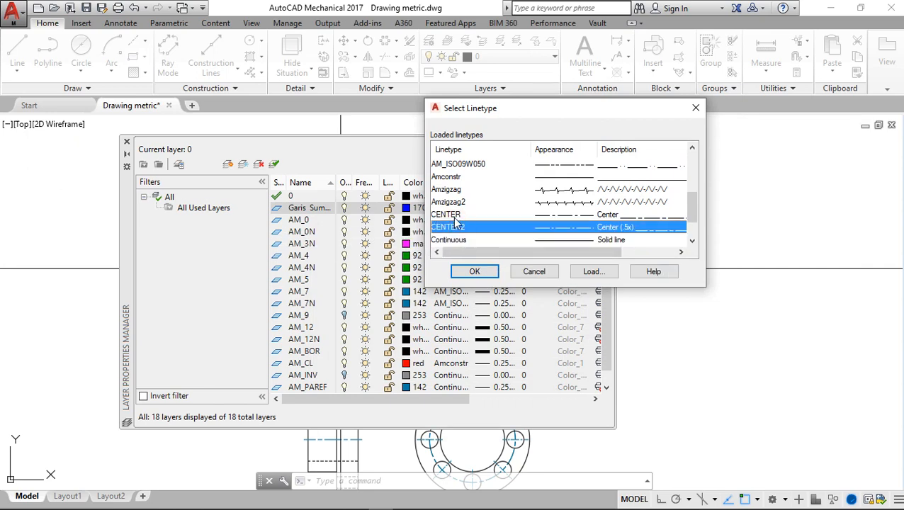
left_click(454, 215)
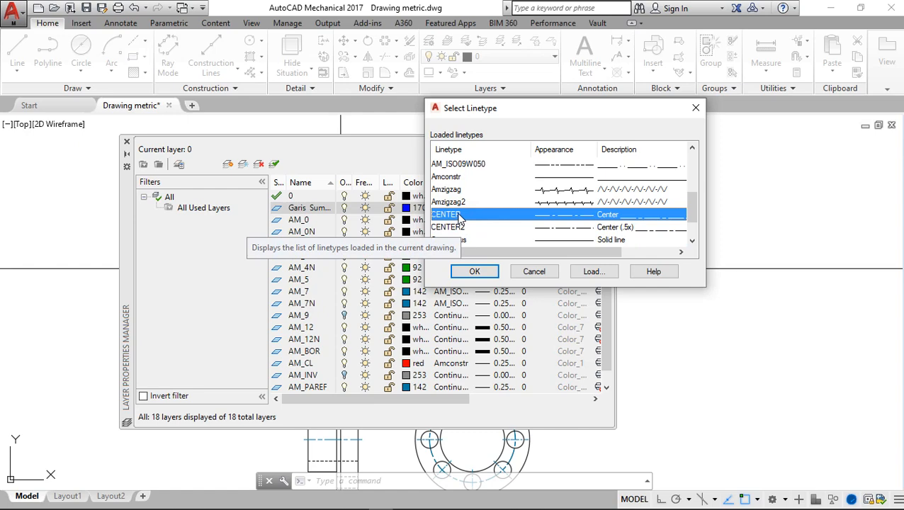
left_click(469, 272)
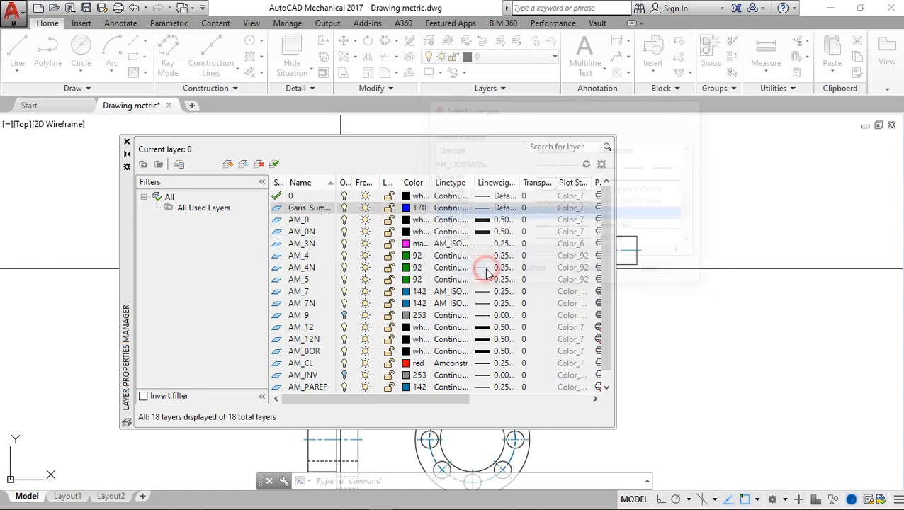
Step: Set the Garis Sumbu layer's lineweight to 0.15 mm and close the Layer Properties Manager
left_click(505, 210)
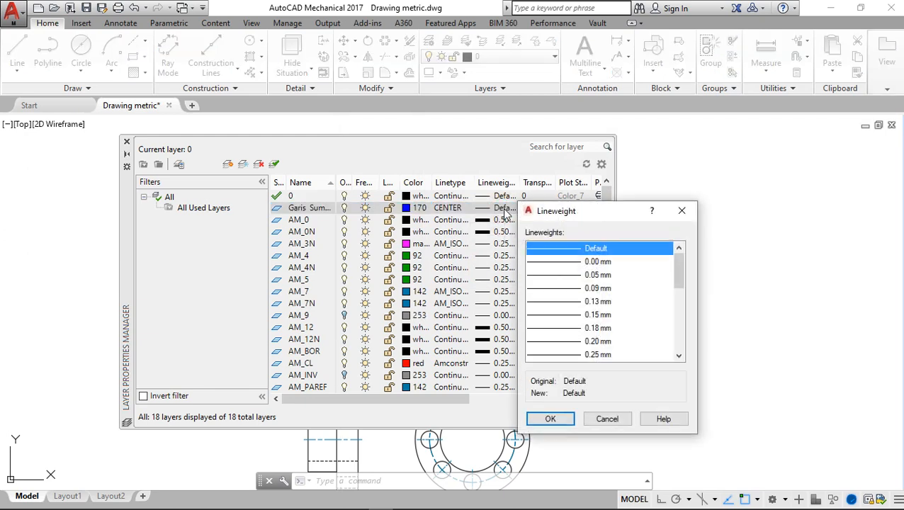
left_click(679, 358)
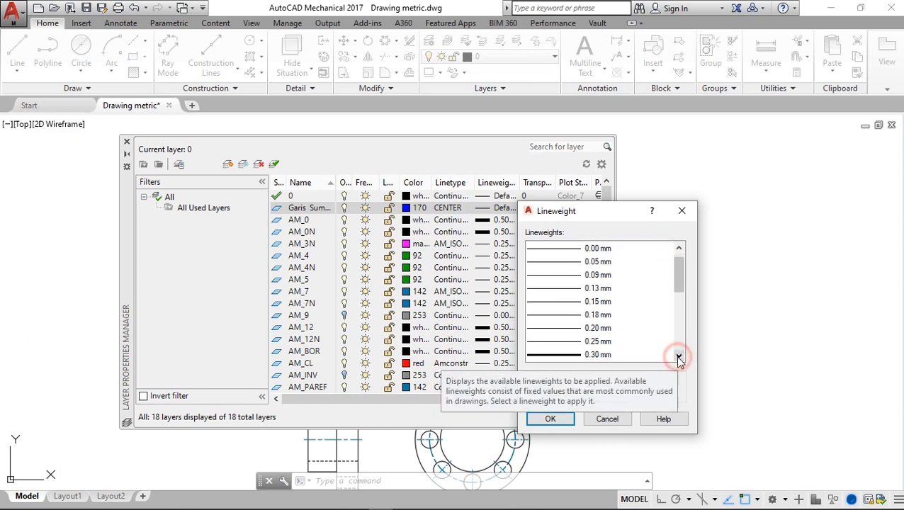
left_click(679, 358)
left_click(679, 358)
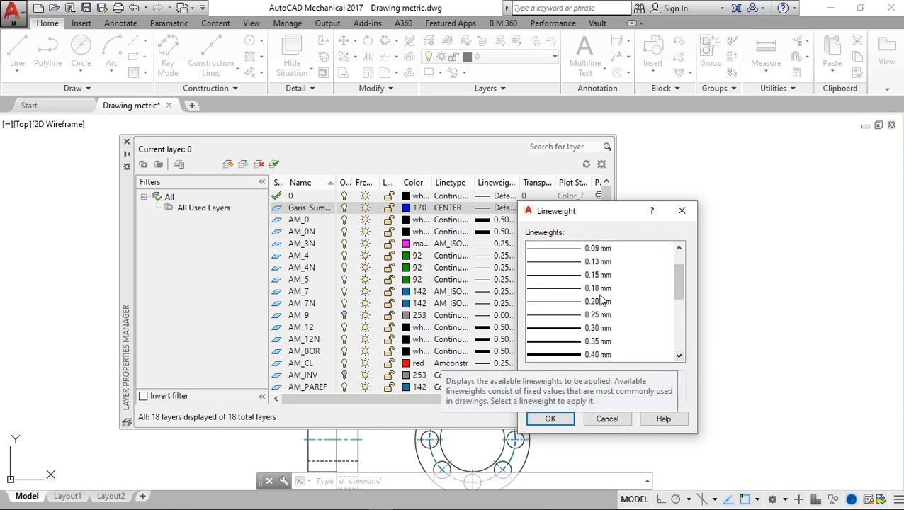
left_click(567, 277)
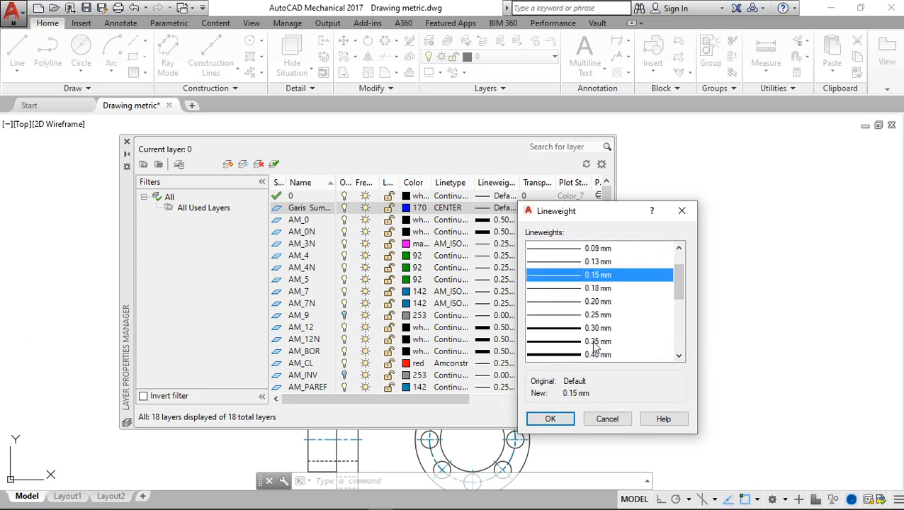
left_click(562, 419)
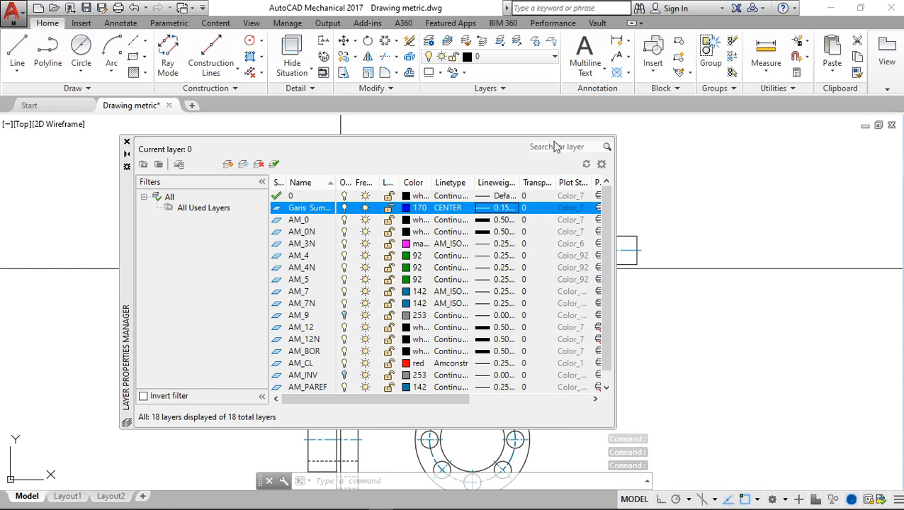
left_click(126, 141)
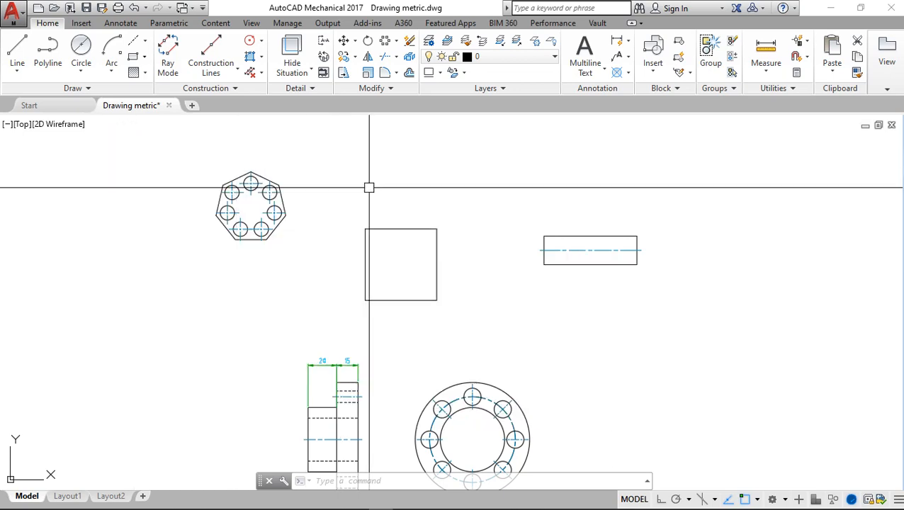
Step: Move the square plate's outline to the Garis Sumbu layer, inspect its linework up close and clear the selection
scroll(398, 223, "up", 2)
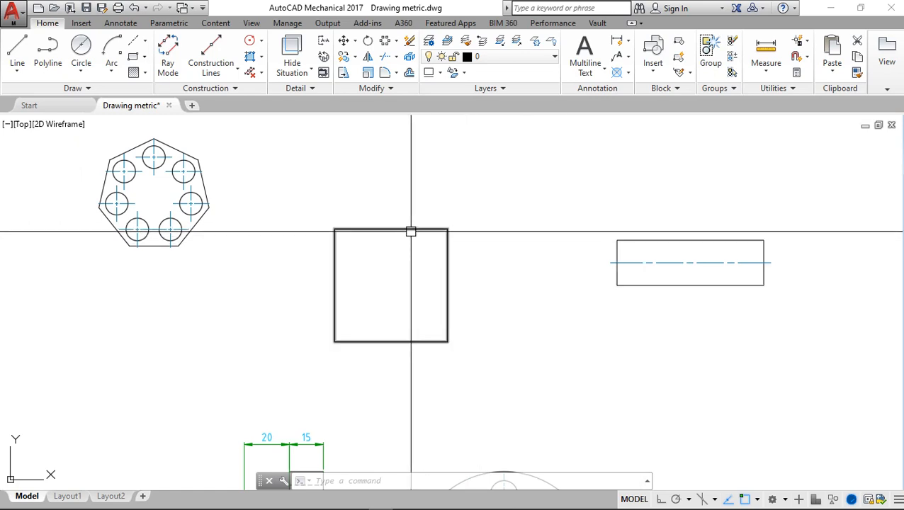
left_click(411, 230)
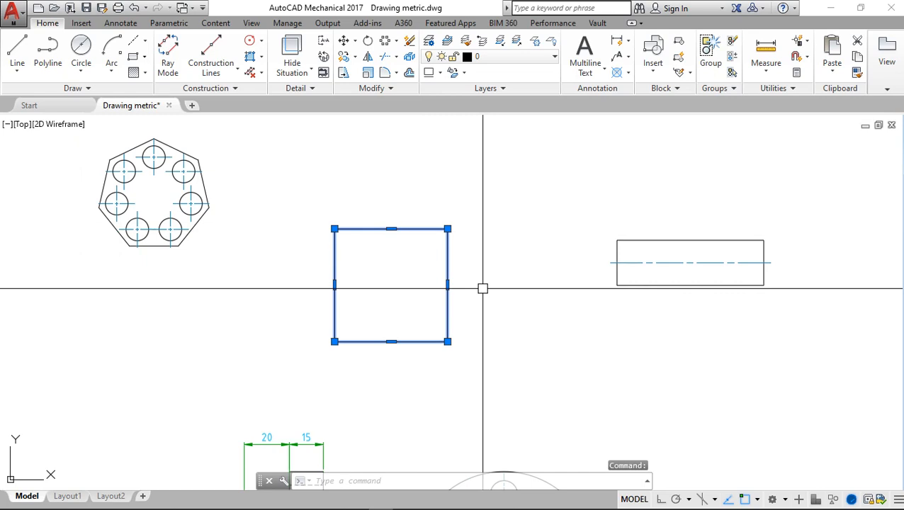
left_click(556, 59)
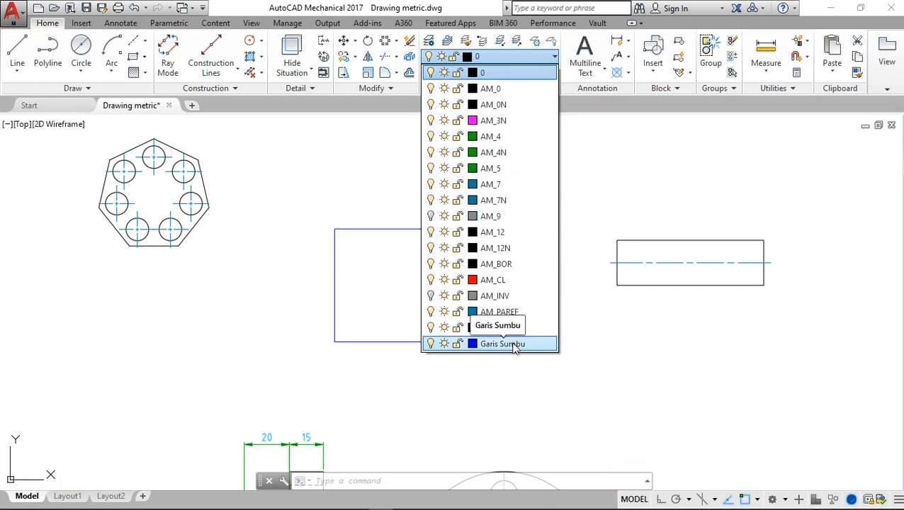
left_click(504, 344)
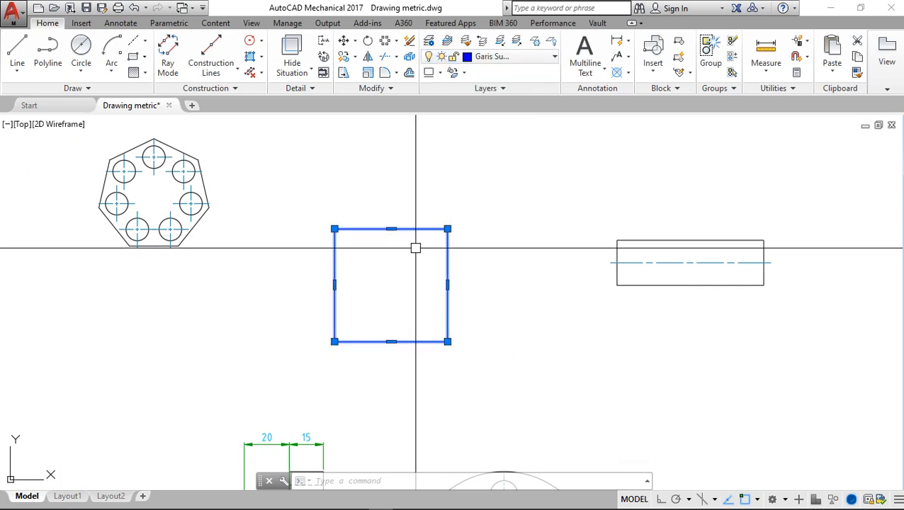
scroll(416, 248, "down", 1)
scroll(415, 248, "up", 8)
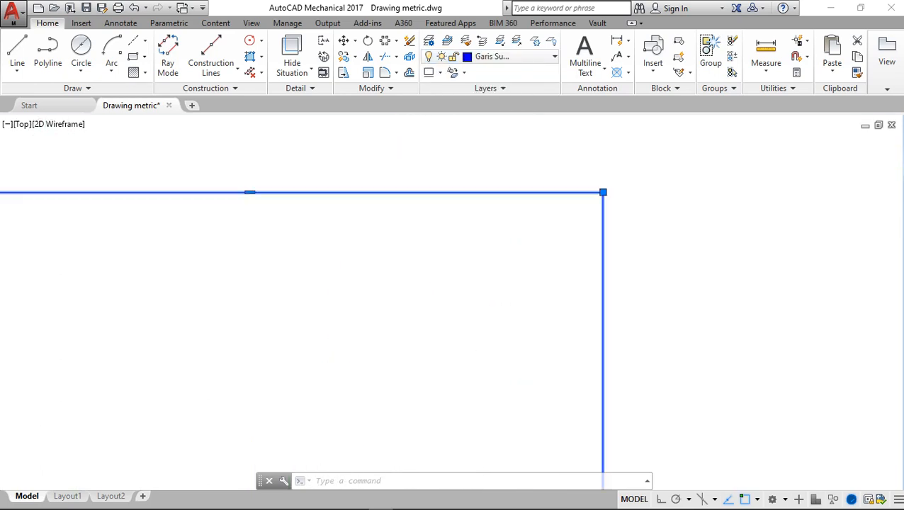
scroll(395, 212, "down", 4)
middle_click_drag(400, 227, 428, 173)
left_click(426, 179)
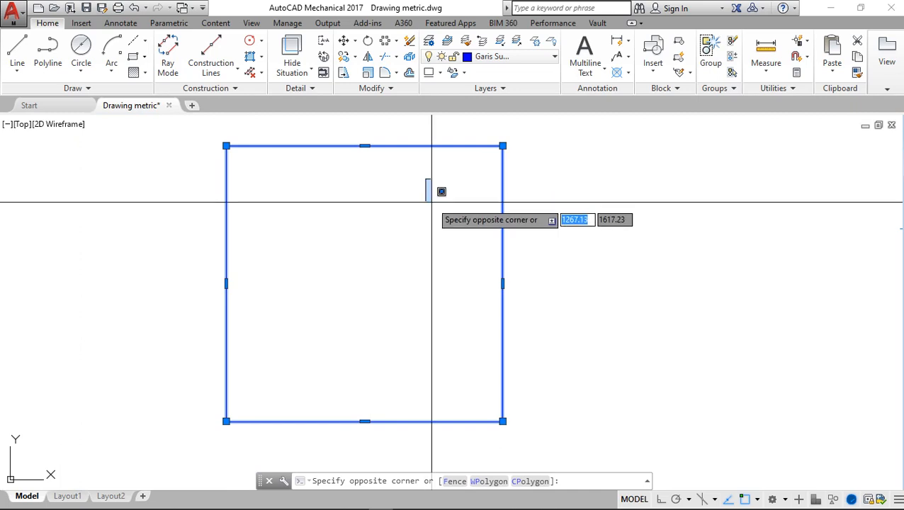
key("Escape")
key("Escape")
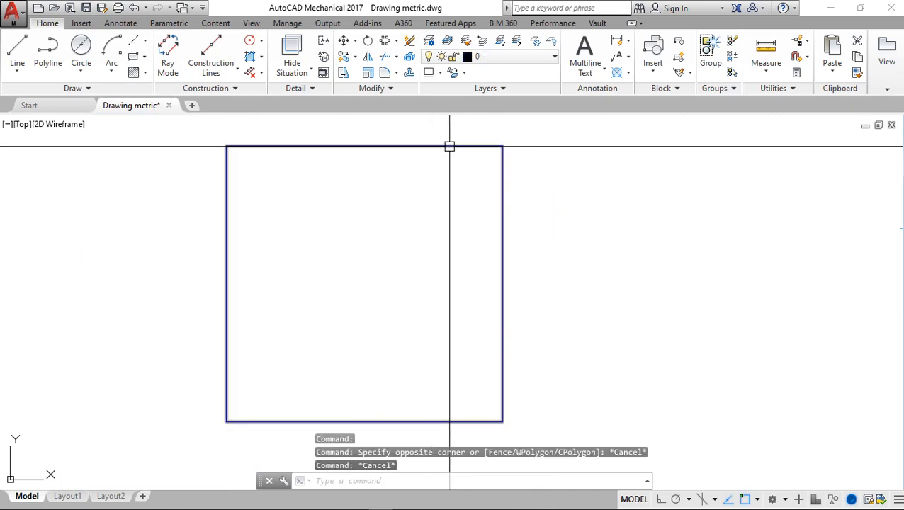
Step: Make Garis Sumbu the current layer
left_click(485, 57)
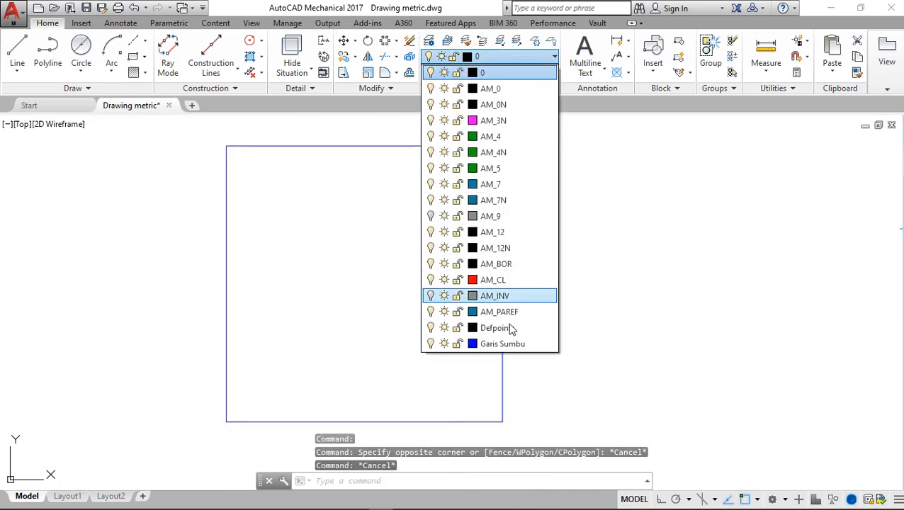
left_click(501, 345)
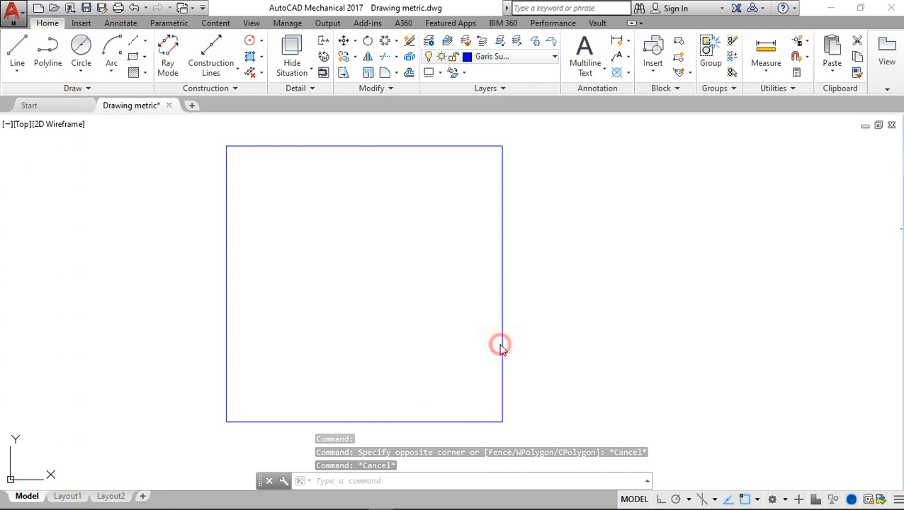
right_click(430, 182)
left_click(422, 187)
Step: Change the Garis Sumbu layer's linetype to CENTER2 in the Layer Properties Manager, close it and check the square's outline
type("LAYER")
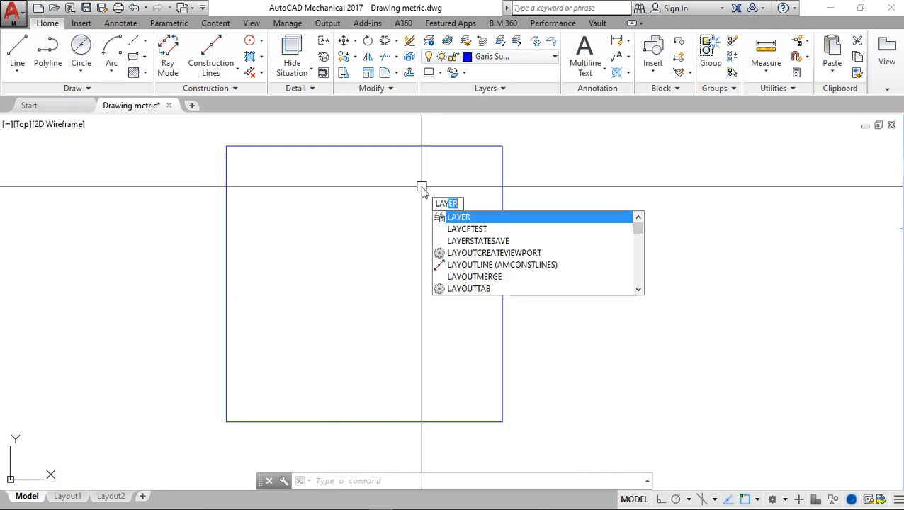
key("Return")
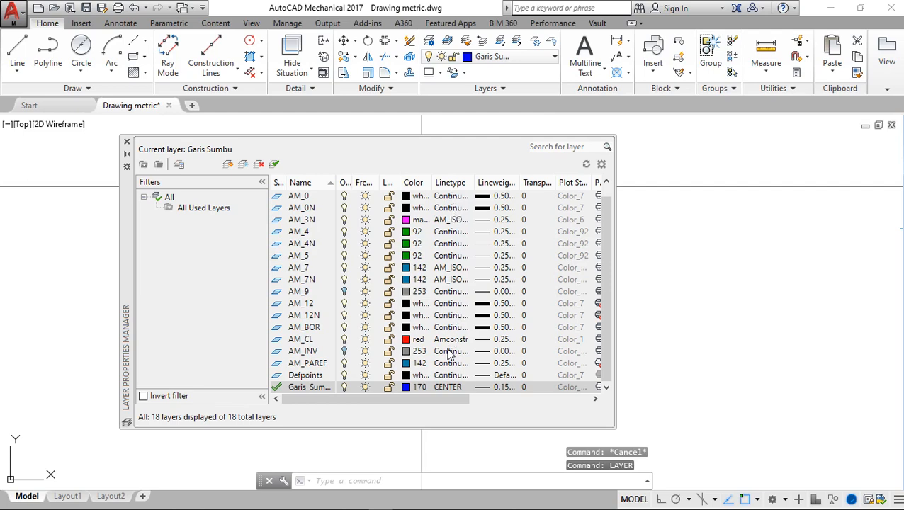
left_click(453, 387)
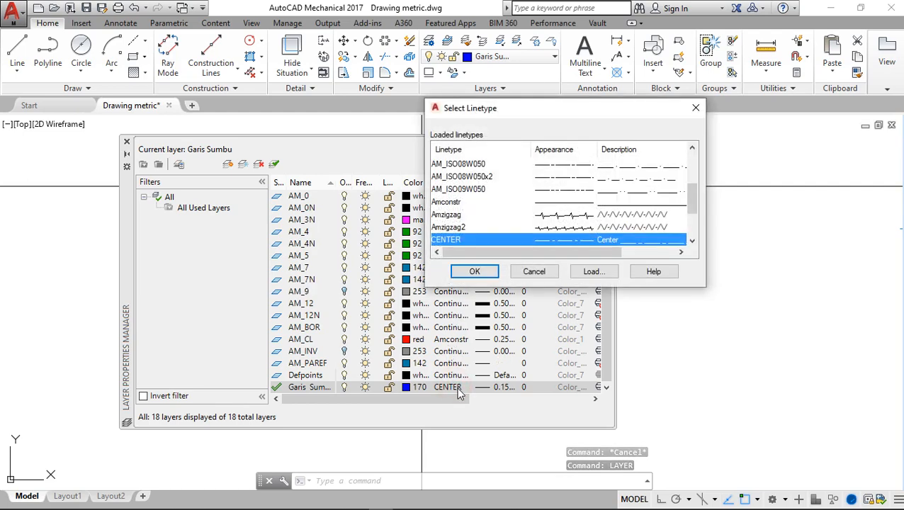
left_click(692, 245)
left_click(693, 245)
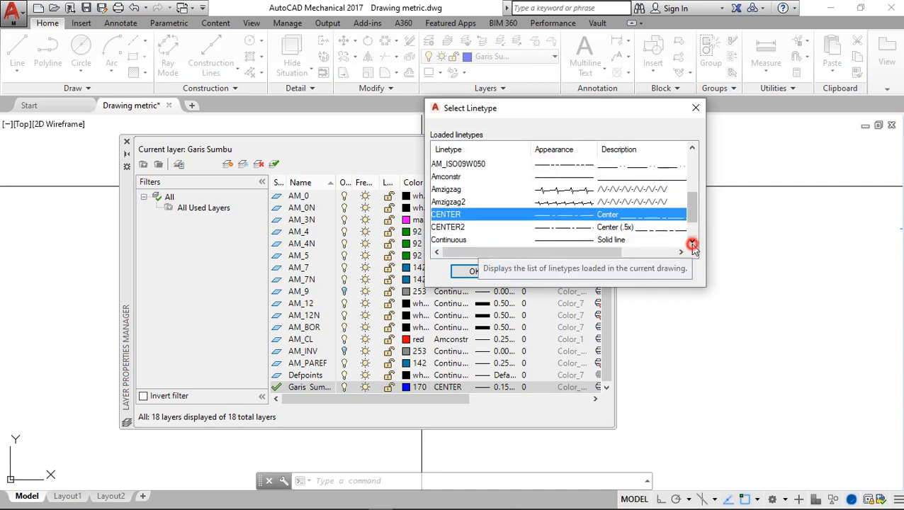
left_click(692, 244)
left_click(583, 214)
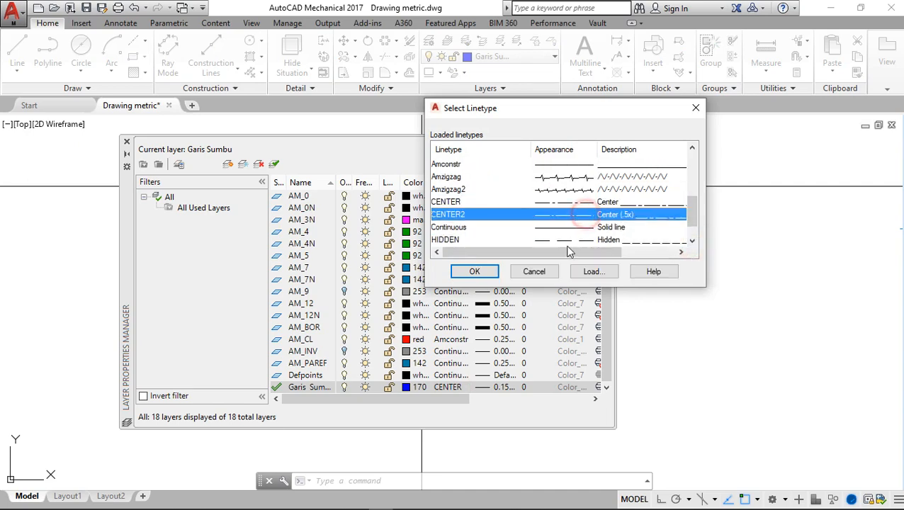
left_click(474, 272)
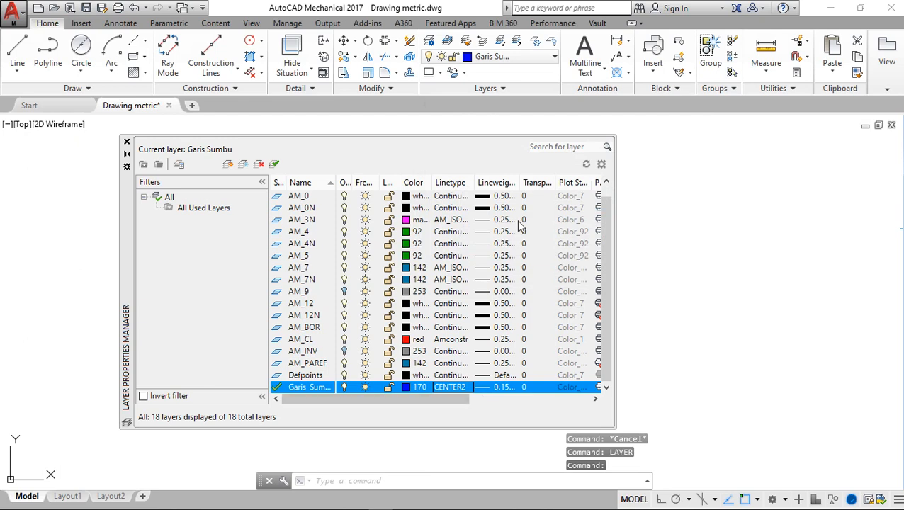
left_click(127, 141)
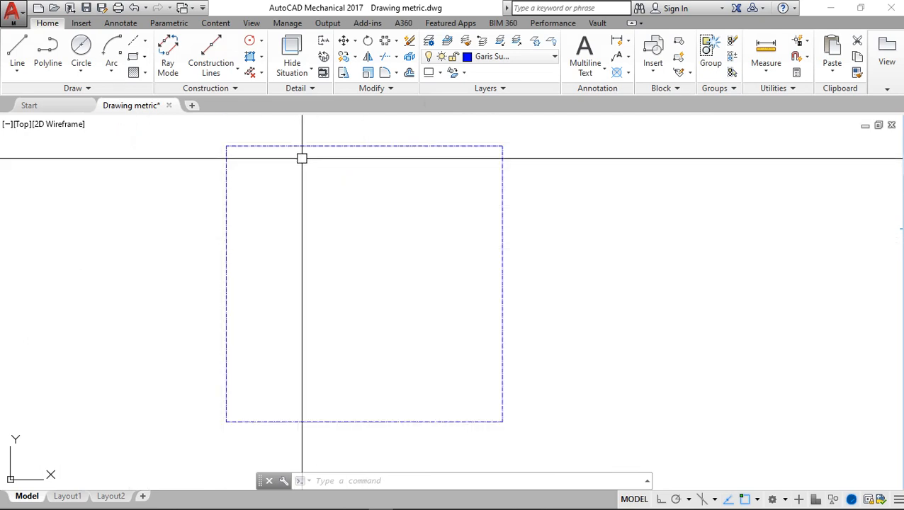
scroll(396, 137, "up", 6)
scroll(395, 138, "down", 4)
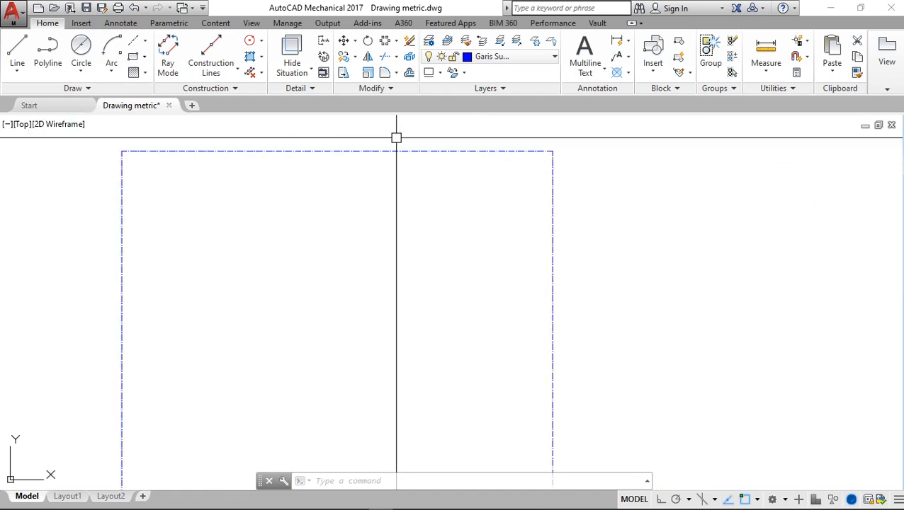
left_click(521, 60)
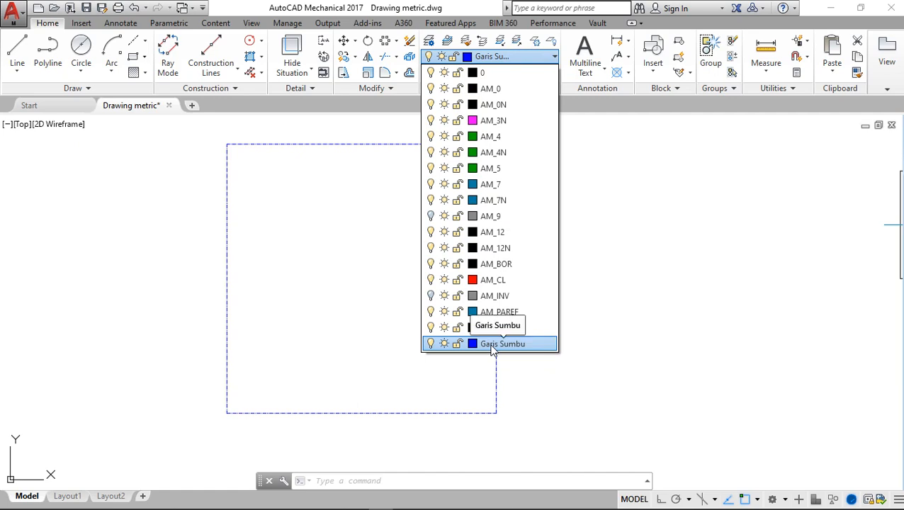
left_click(354, 186)
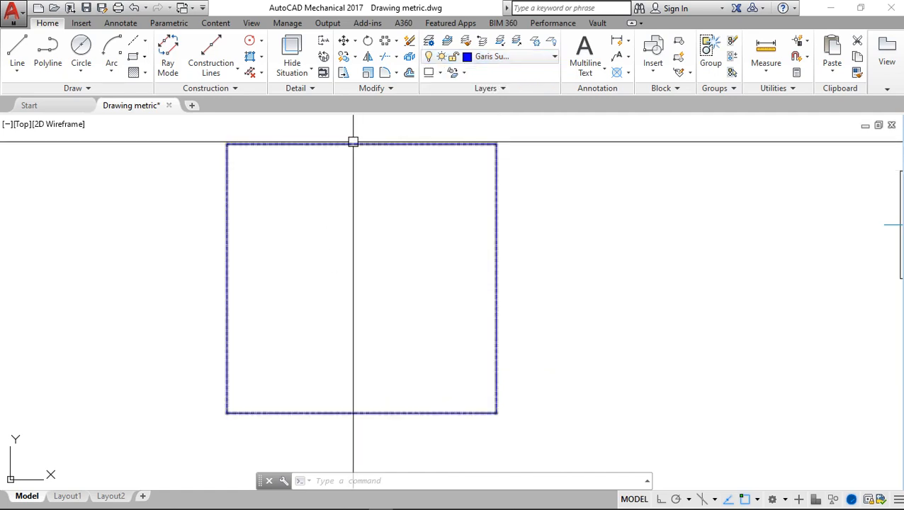
right_click(553, 152)
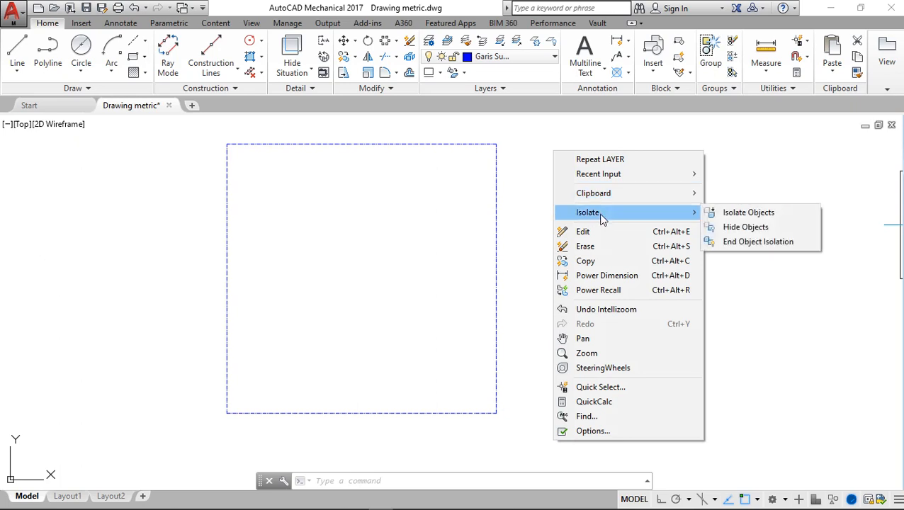
mouse_move(614, 204)
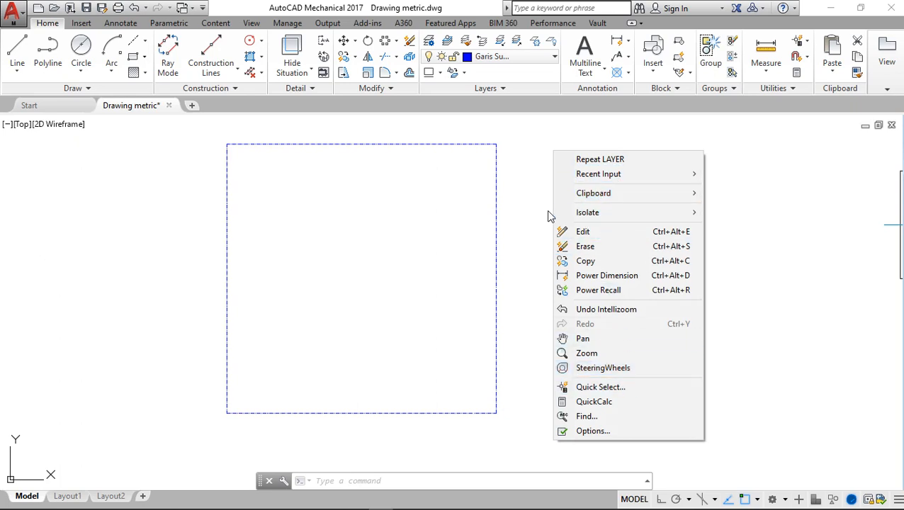
left_click(542, 189)
type("la")
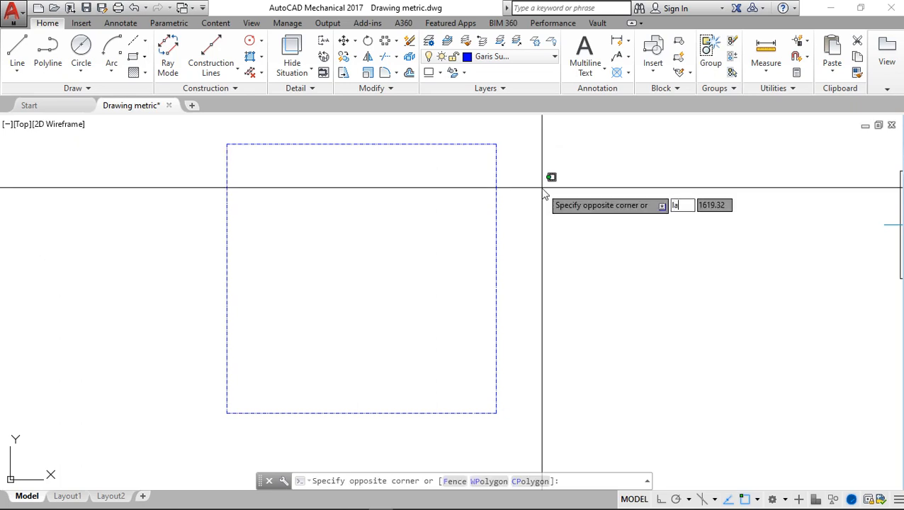
type("y")
key("Return")
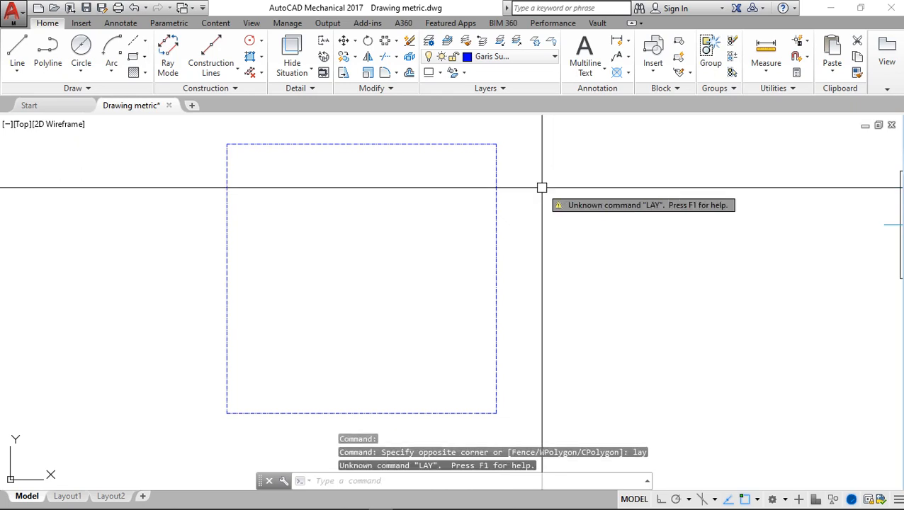
key("Escape")
key("Escape")
Step: Change the Garis Sumbu layer's linetype to AM_ISO08W050x2 in the Layer Properties Manager and close it
type("lay")
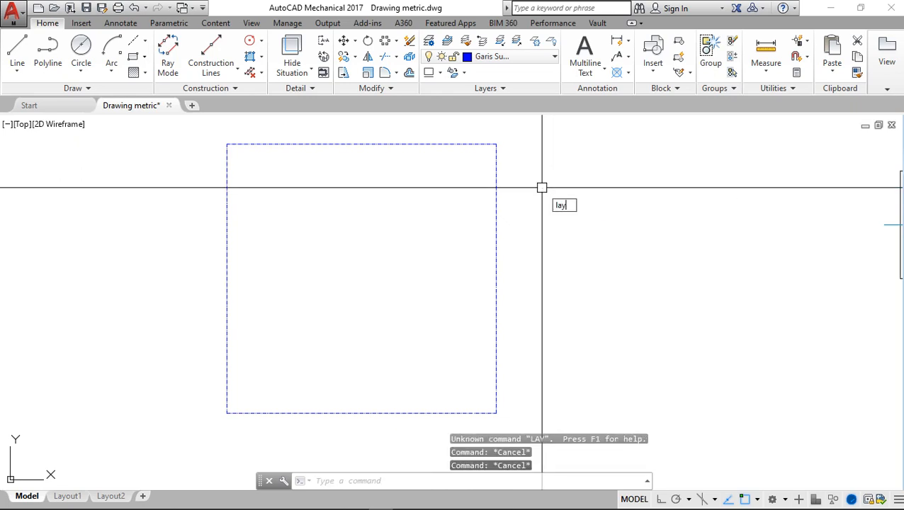
key("Return")
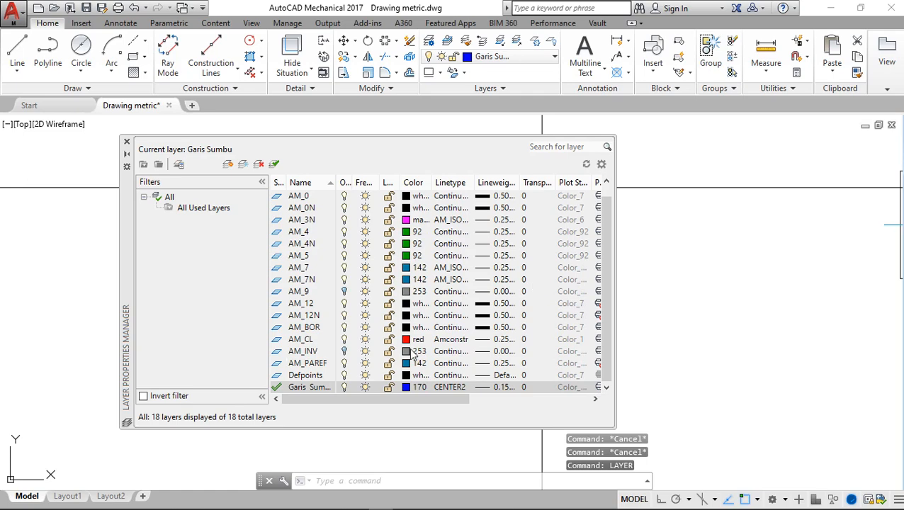
left_click(441, 387)
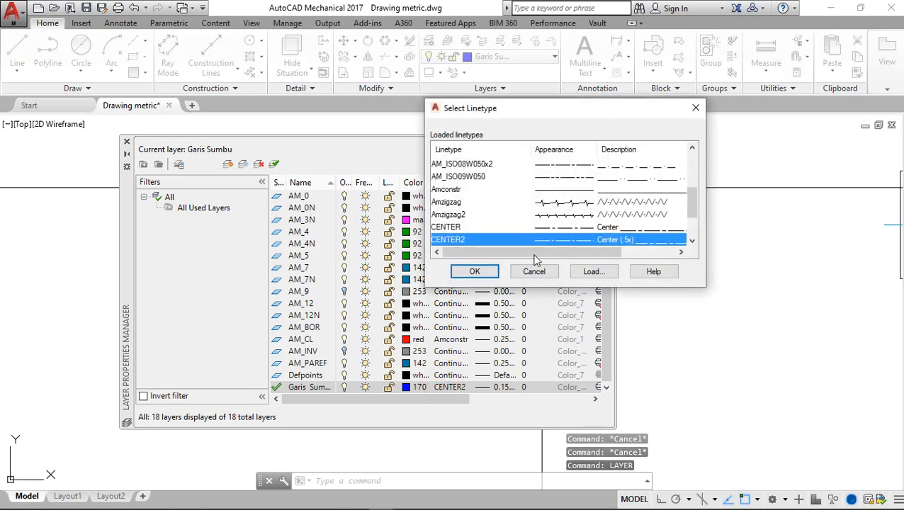
left_click_drag(545, 253, 582, 246)
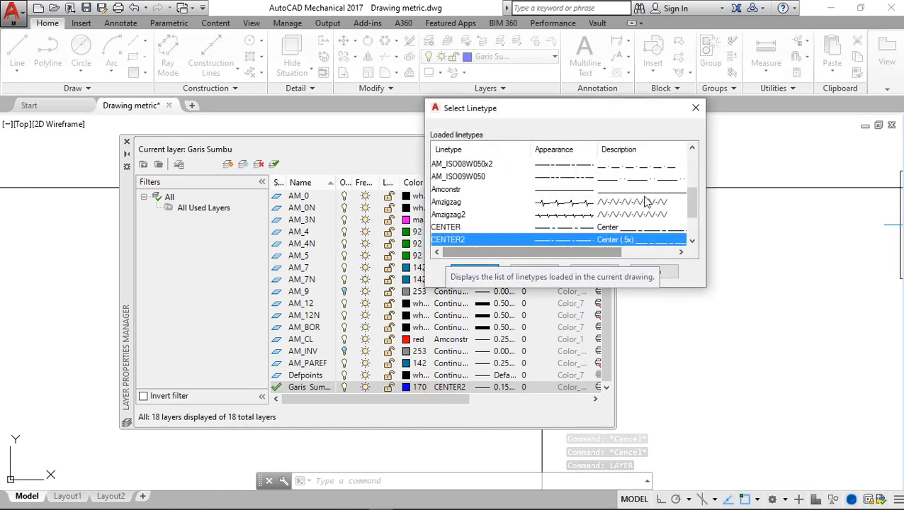
left_click_drag(691, 204, 698, 246)
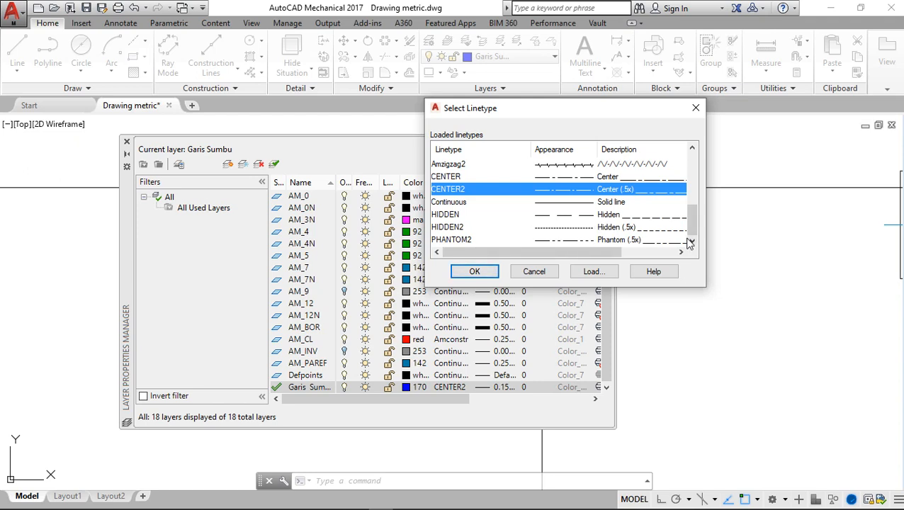
left_click_drag(693, 221, 689, 167)
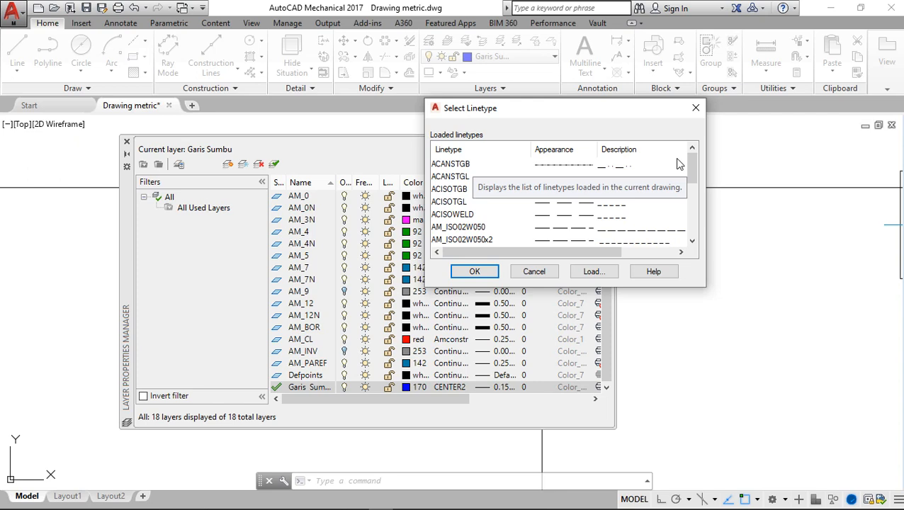
left_click(694, 169)
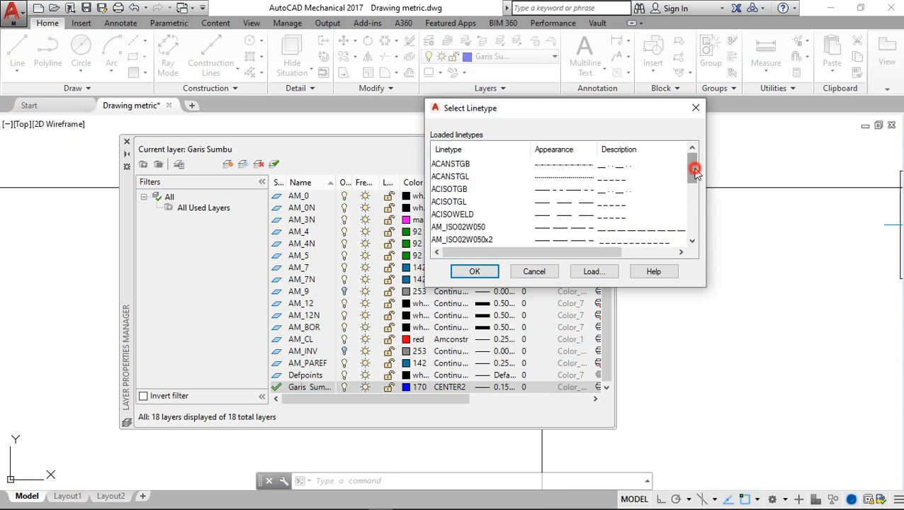
scroll(694, 174, "down", 1)
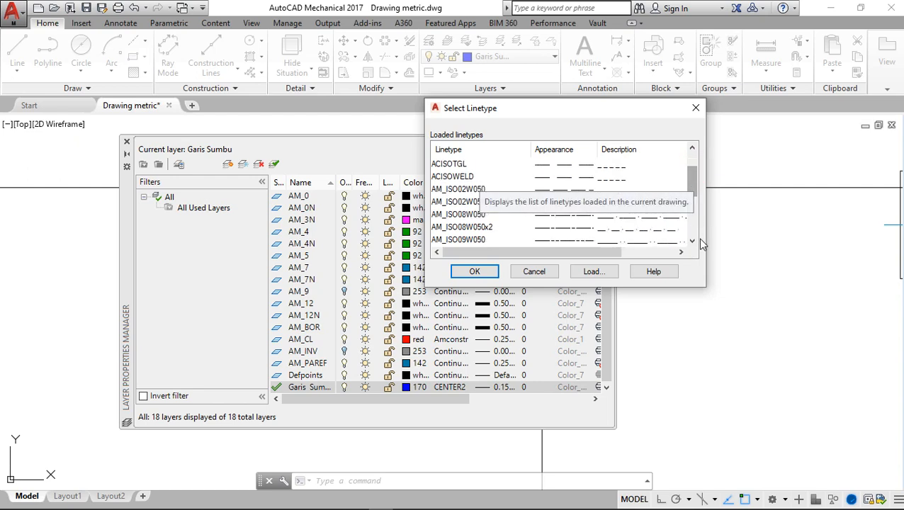
left_click(475, 228)
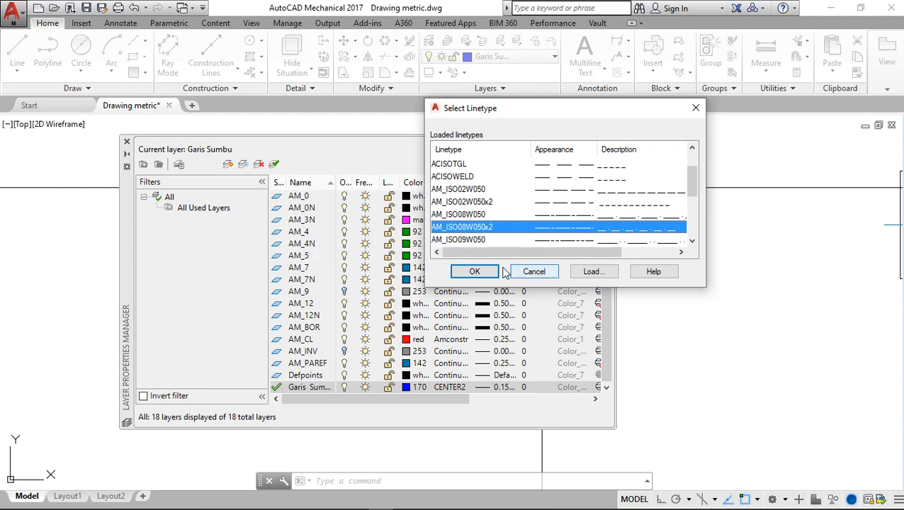
left_click(475, 272)
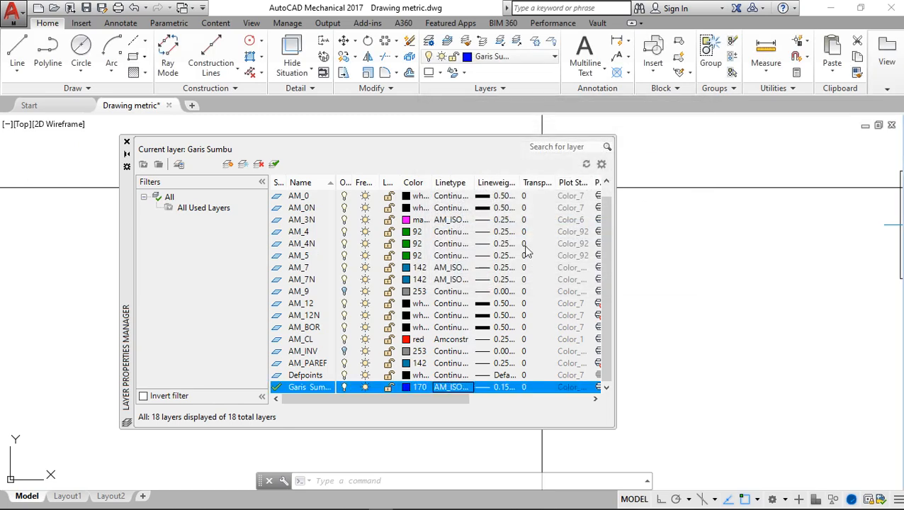
left_click(126, 142)
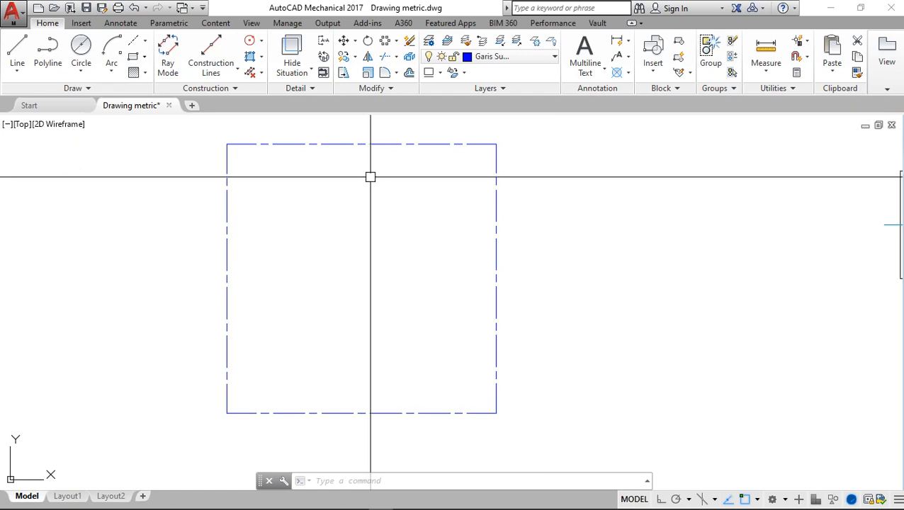
Step: Look over the drawing's layer list without switching layers and reopen the Layer Properties Manager
left_click(496, 57)
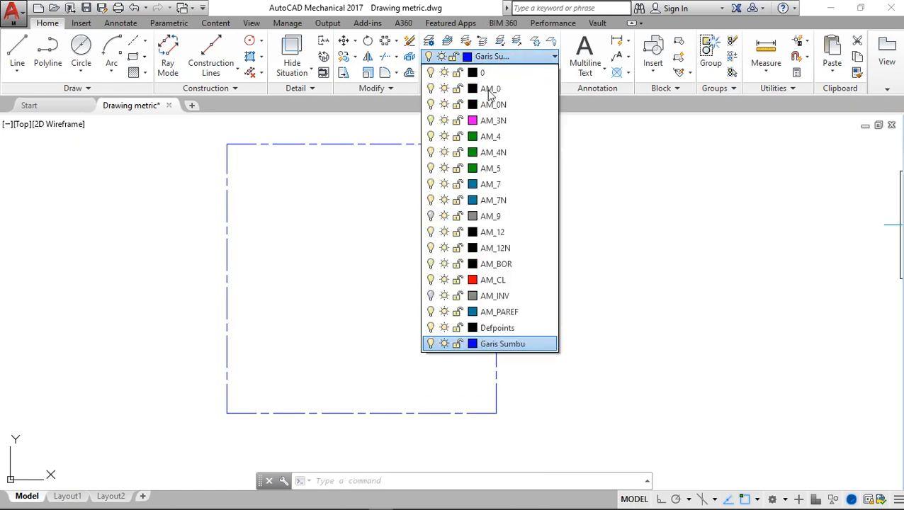
left_click(628, 253)
type("lay")
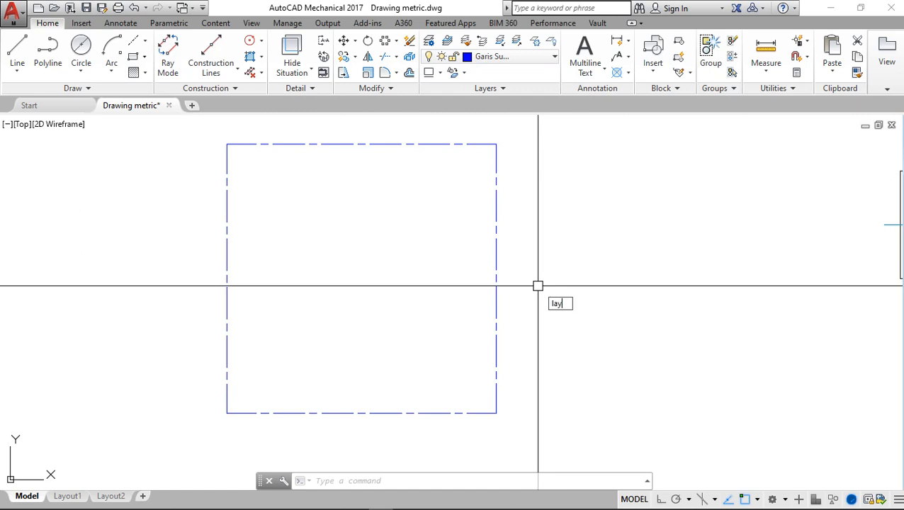
key("Return")
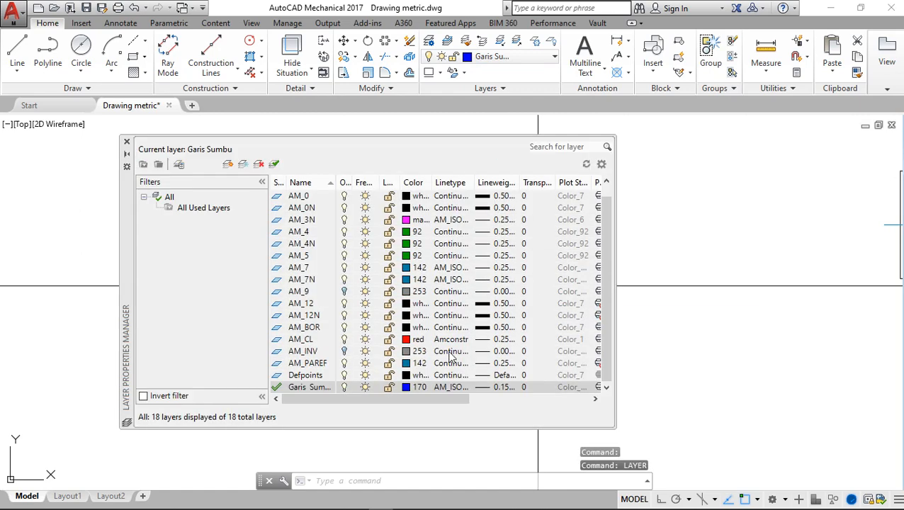
Step: Browse the acadiso.lin linetypes available to load for the Garis Sumbu layer and cancel without loading any
left_click(450, 388)
left_click(452, 388)
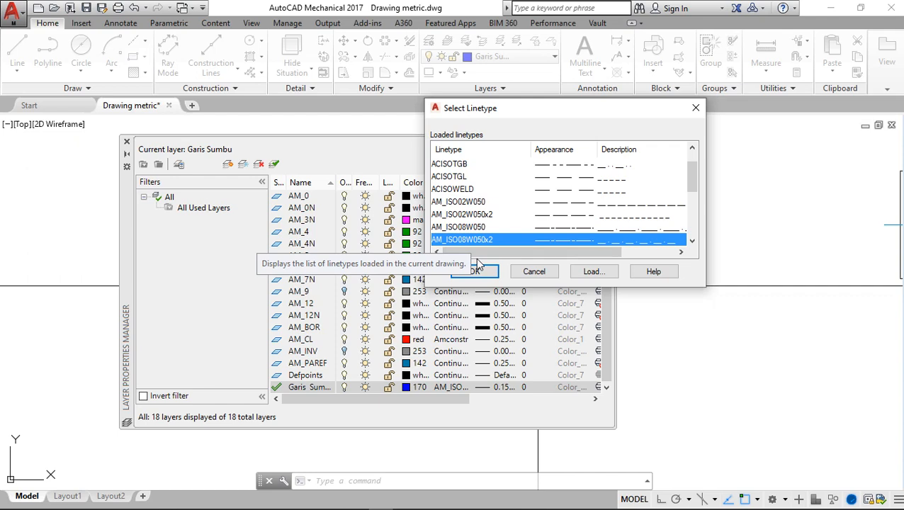
left_click(594, 271)
scroll(620, 216, "down", 3)
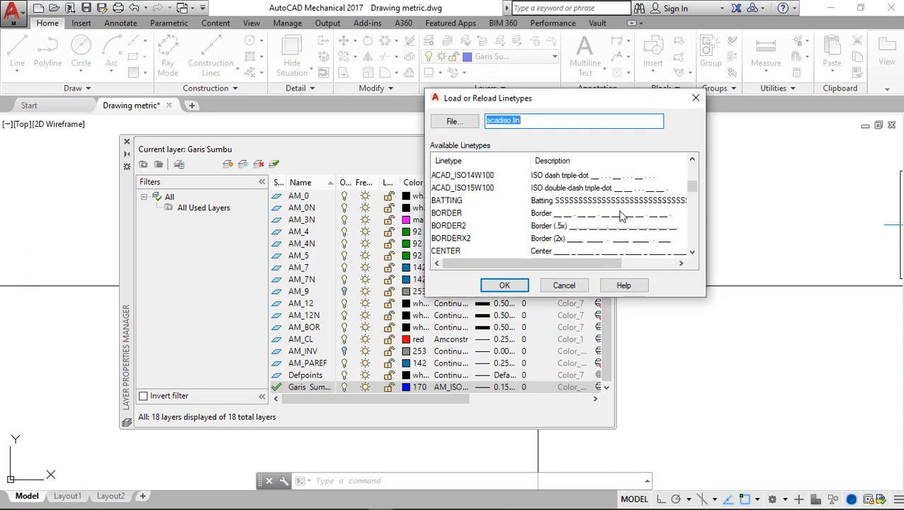
scroll(620, 216, "up", 4)
scroll(620, 216, "down", 5)
scroll(620, 215, "down", 8)
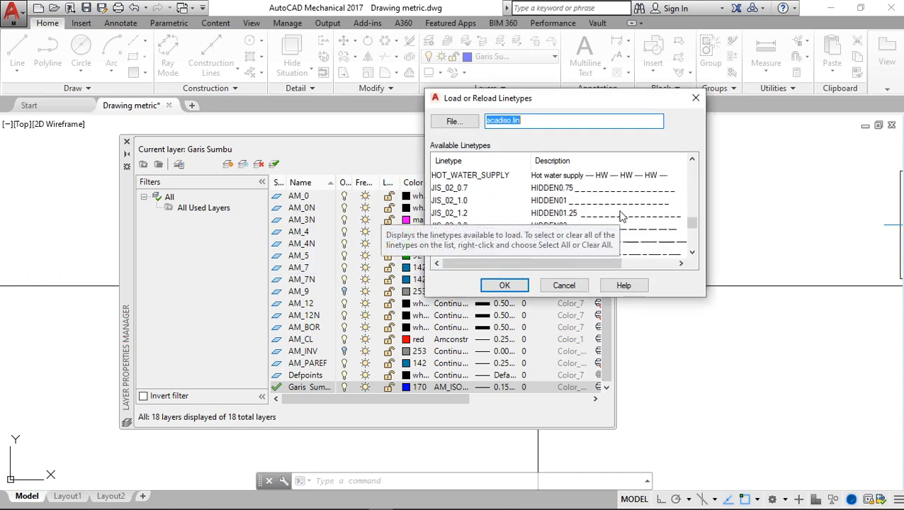
scroll(620, 216, "up", 13)
left_click(577, 290)
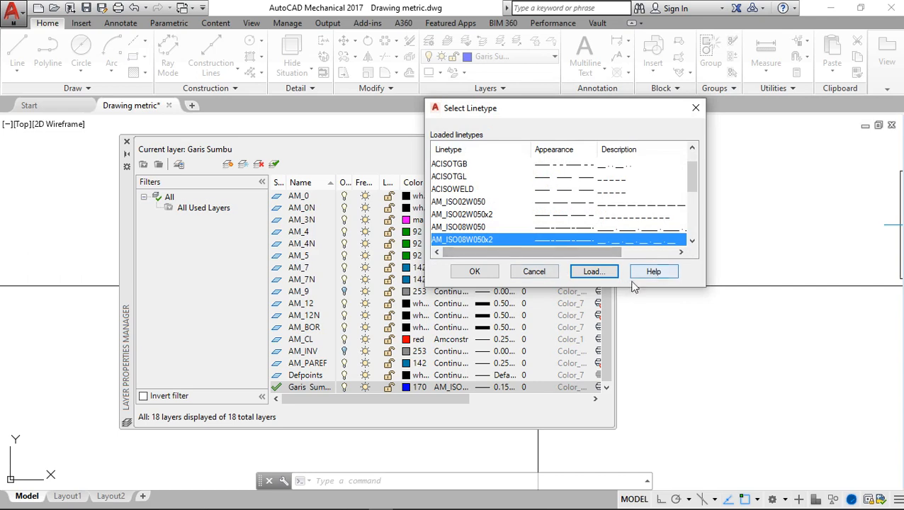
left_click(534, 271)
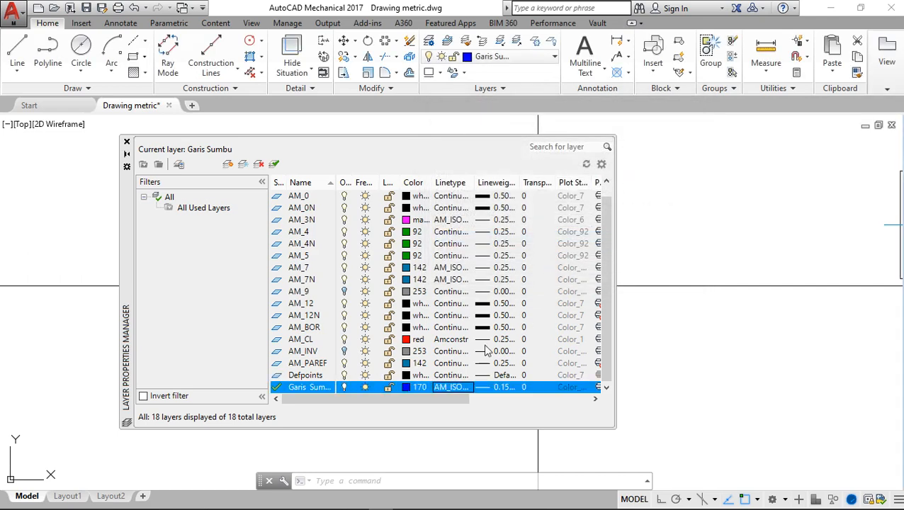
Step: Create a new layer in the Layer Properties Manager from the selected Garis Sumbu layer
scroll(363, 277, "up", 1)
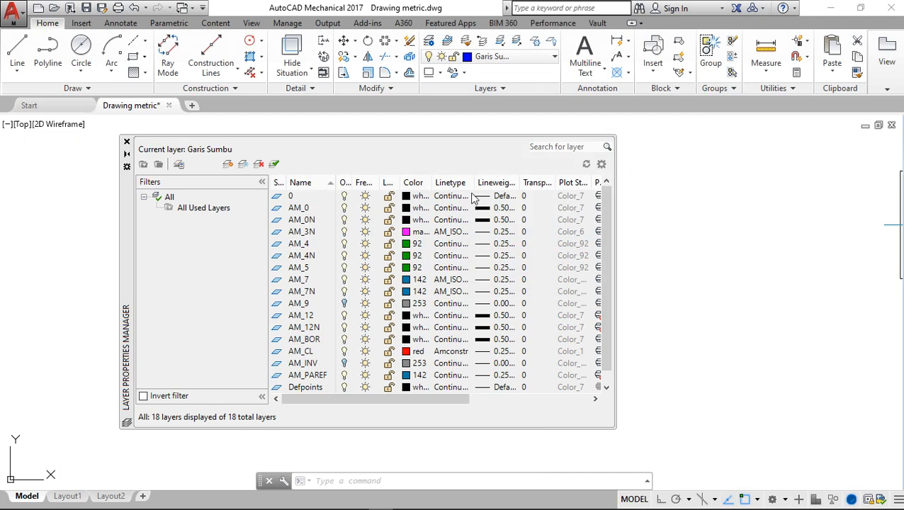
scroll(334, 328, "down", 1)
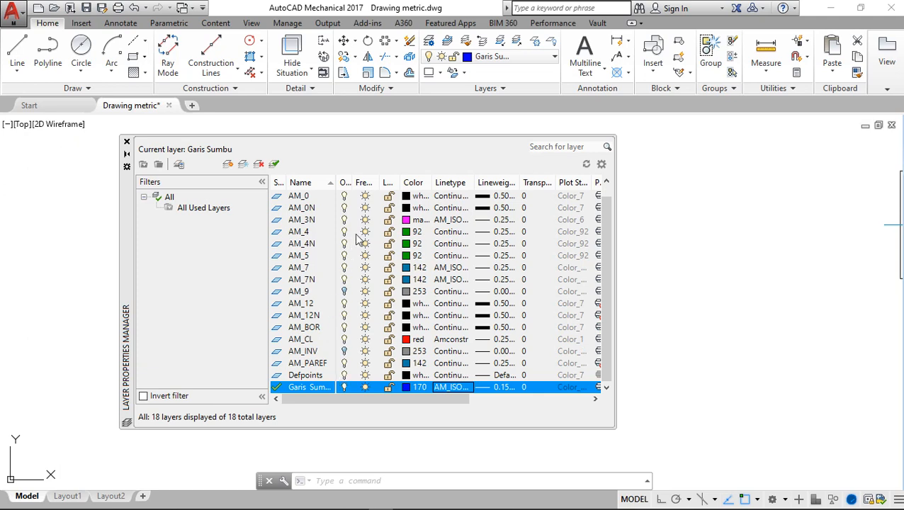
left_click(354, 150)
left_click(228, 165)
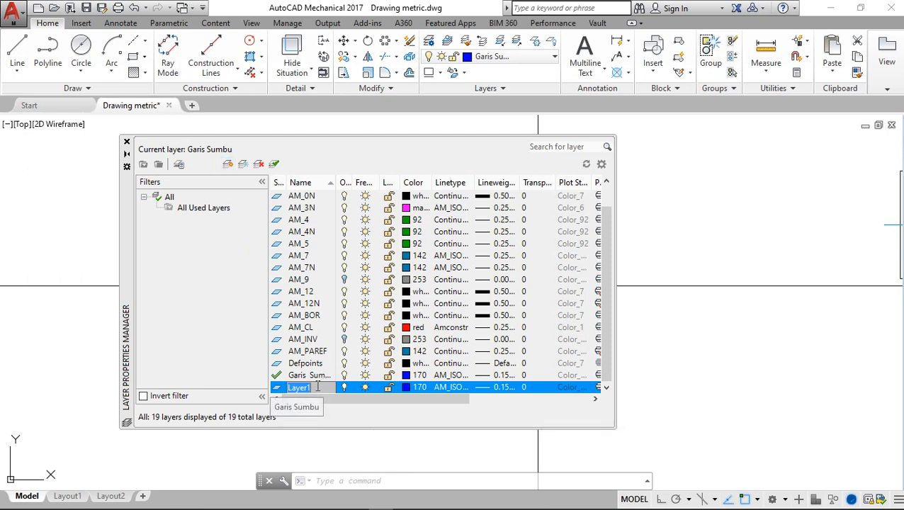
type("Garis N")
key("BackSpace")
key("BackSpace")
key("BackSpace")
key("BackSpace")
key("BackSpace")
key("BackSpace")
key("BackSpace")
left_click(336, 349)
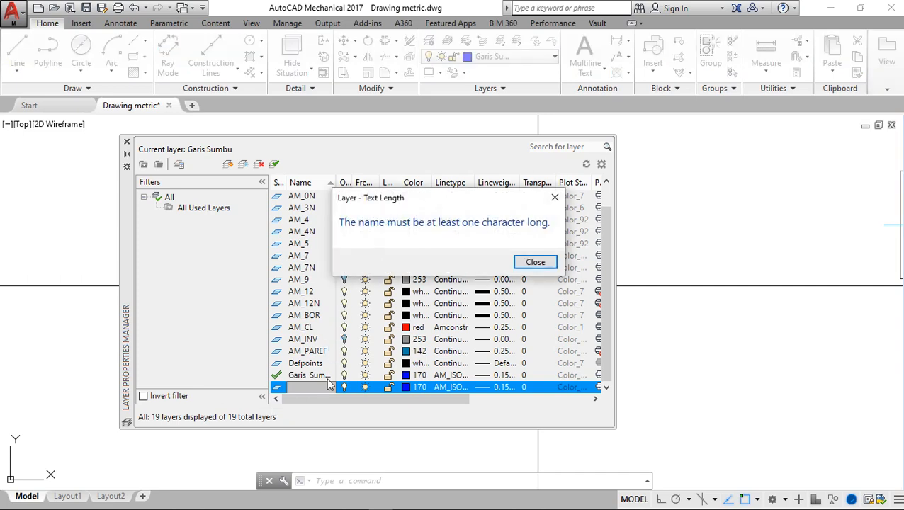
left_click(533, 263)
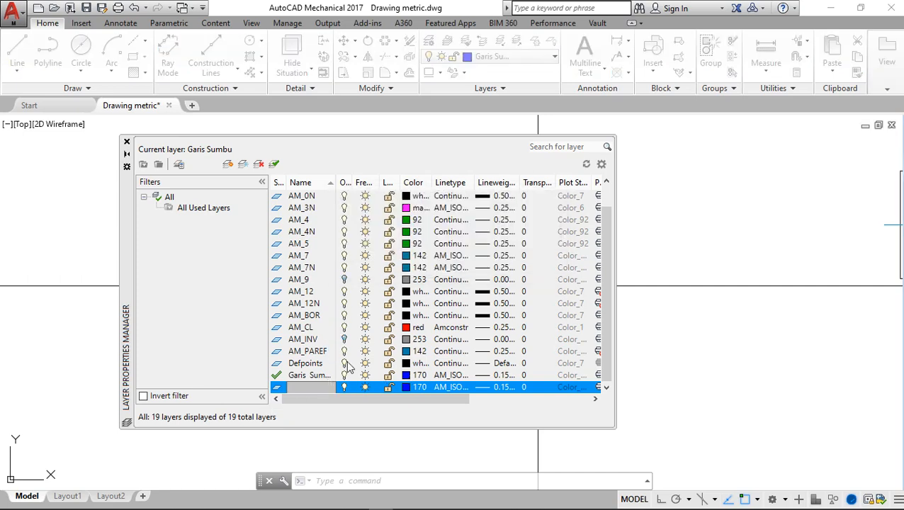
Step: Name the new layer Garis Hidden
left_click(319, 386)
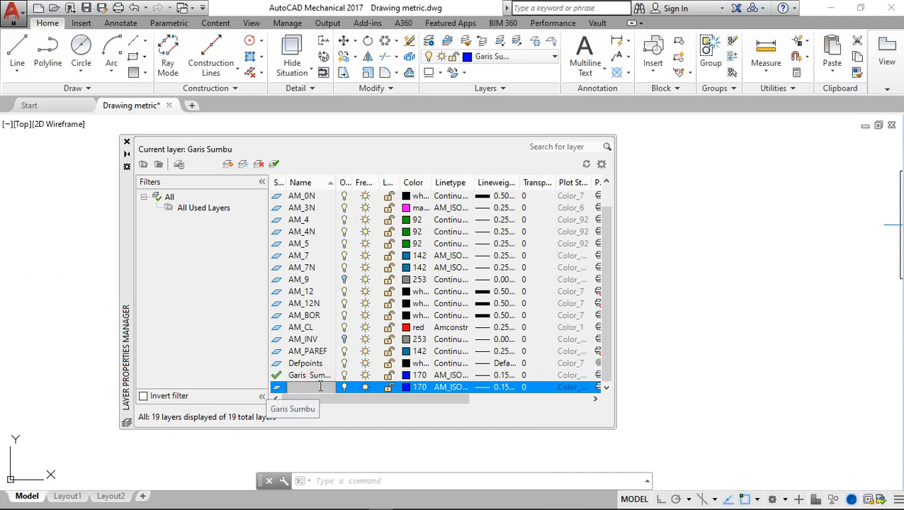
type("Garis Hidden")
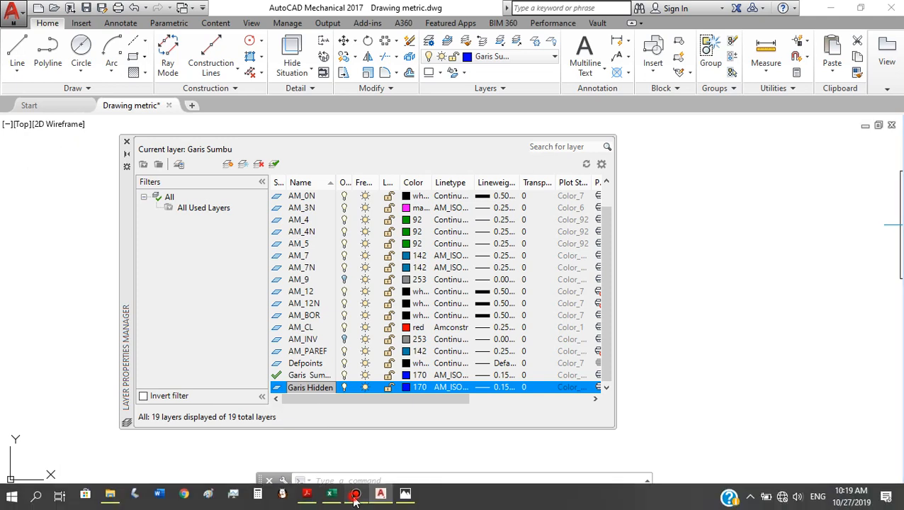
left_click(354, 498)
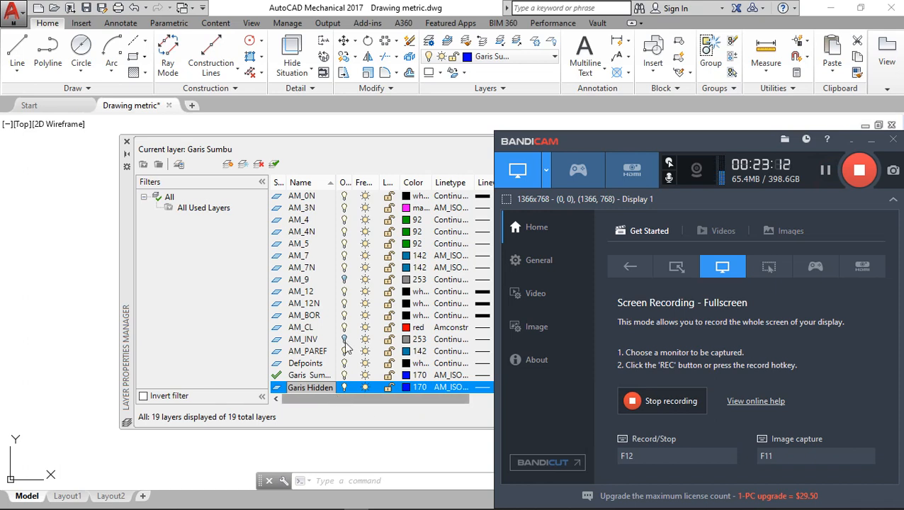
left_click(390, 149)
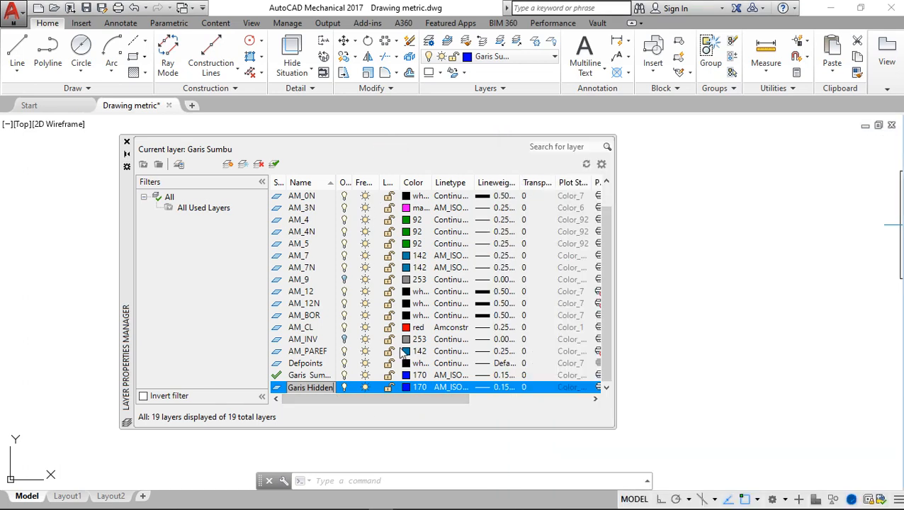
Step: Set the Garis Hidden layer's color to index color 220
left_click(408, 391)
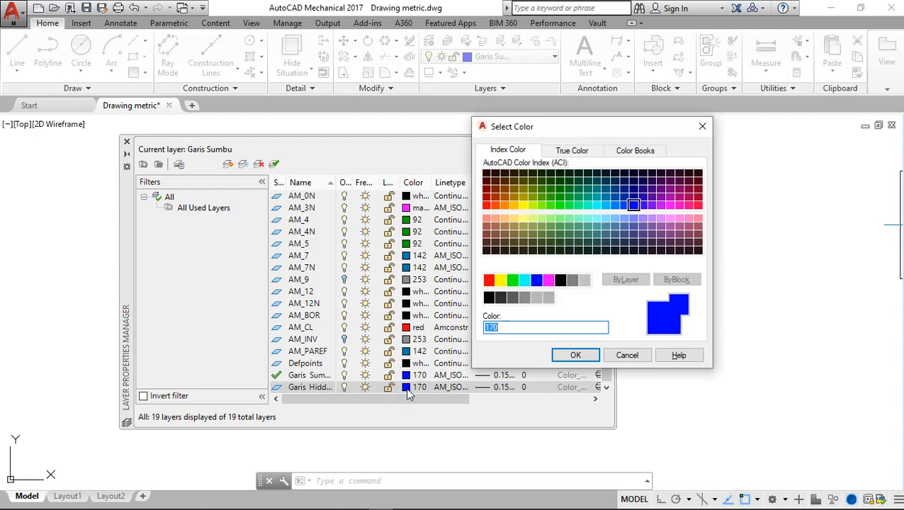
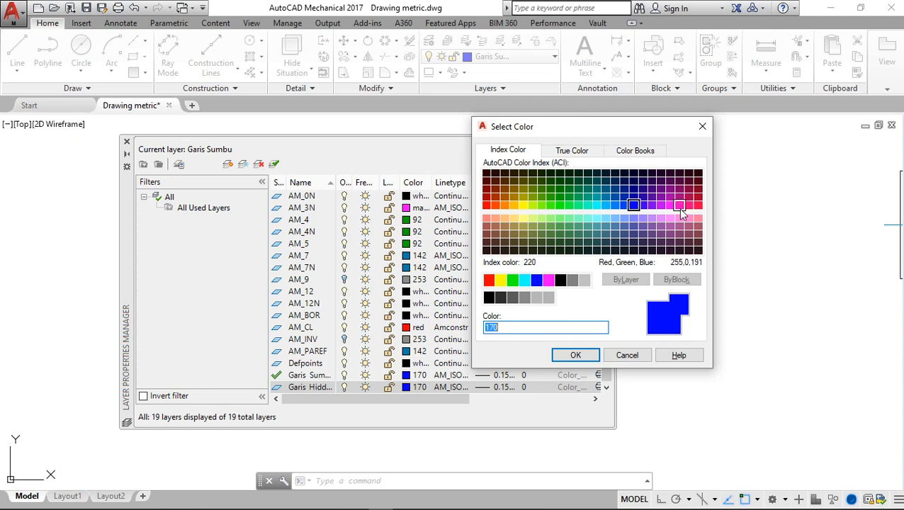
left_click(680, 209)
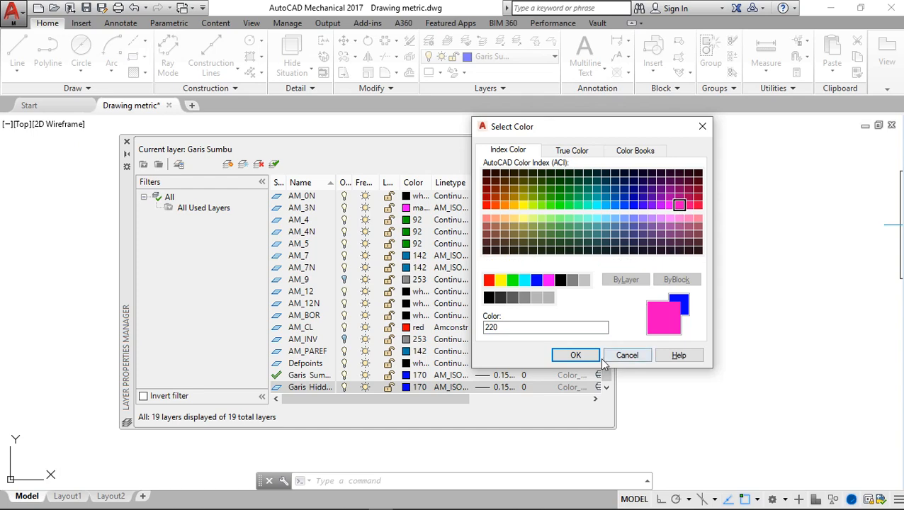
left_click(575, 356)
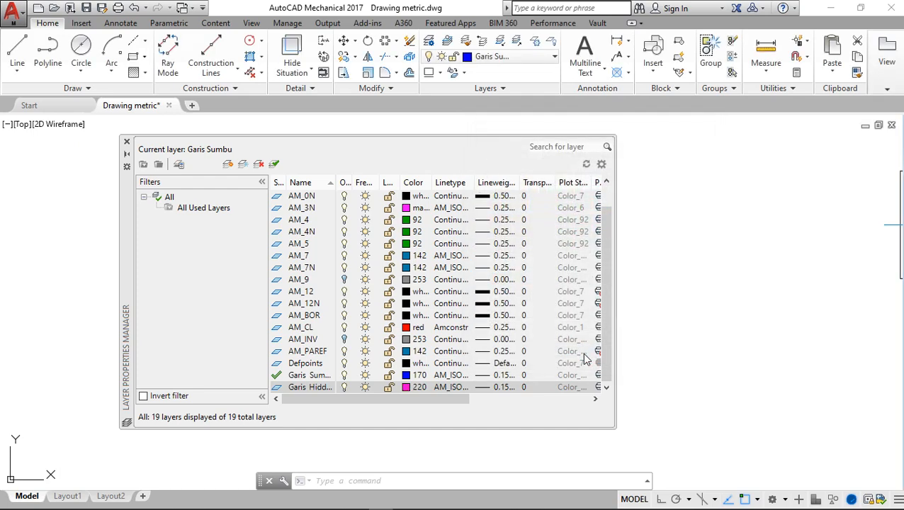
Step: Assign the loaded ACISOTGL linetype to the Garis Hidden layer
left_click(462, 388)
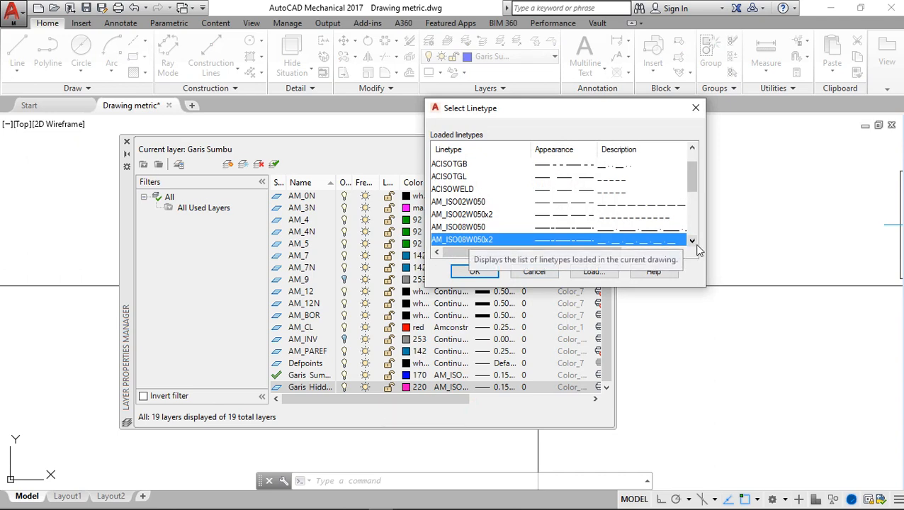
left_click(692, 152)
left_click(693, 152)
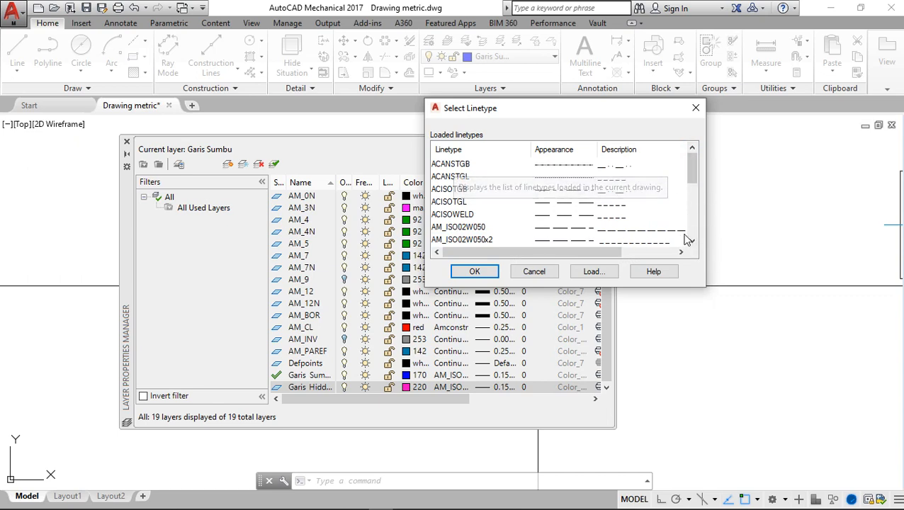
left_click(461, 203)
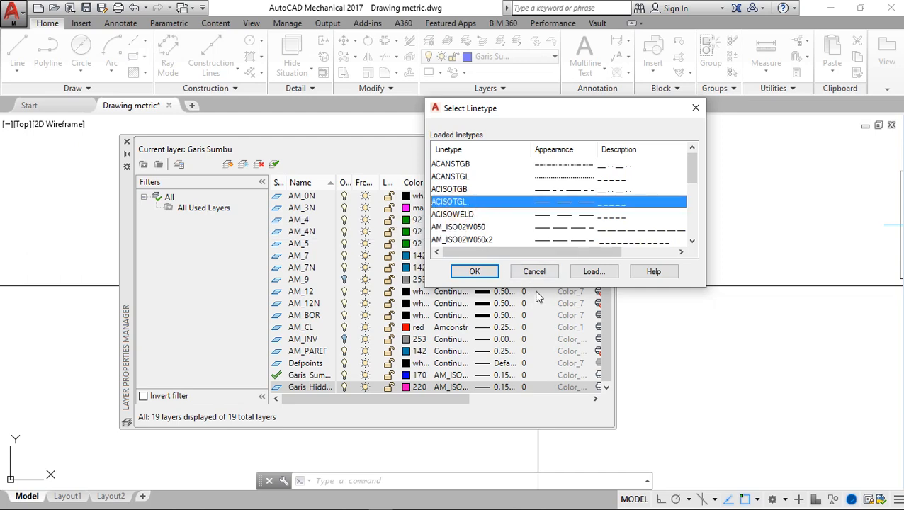
left_click(474, 273)
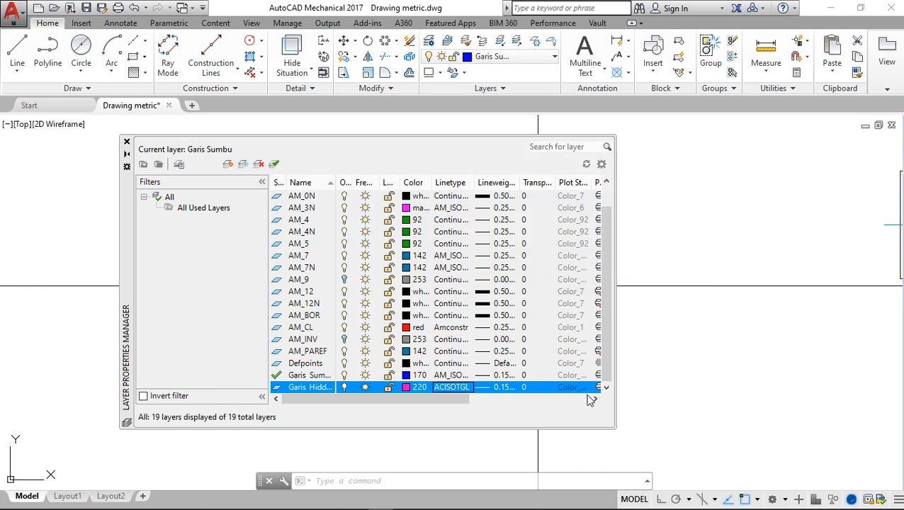
Step: Set the Garis Hidden layer's lineweight to 0.20 mm and close the Layer Properties Manager
left_click(504, 387)
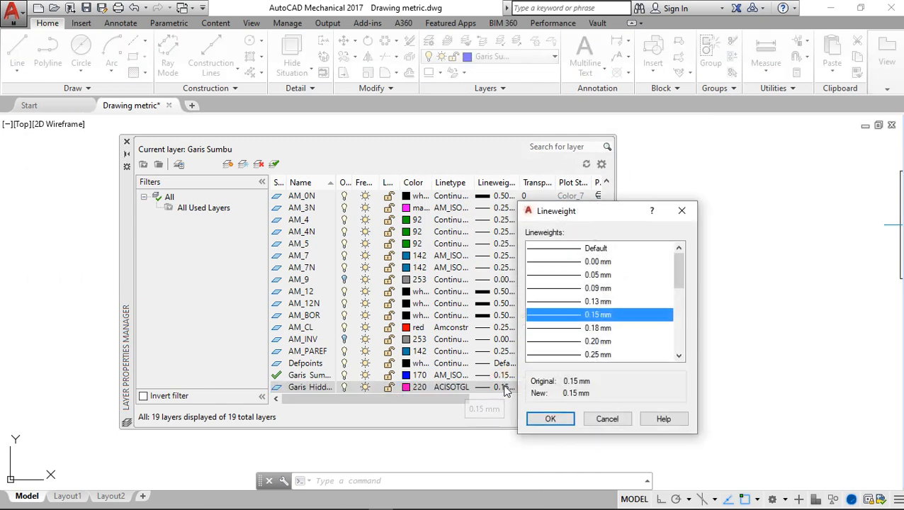
left_click(679, 358)
left_click(679, 358)
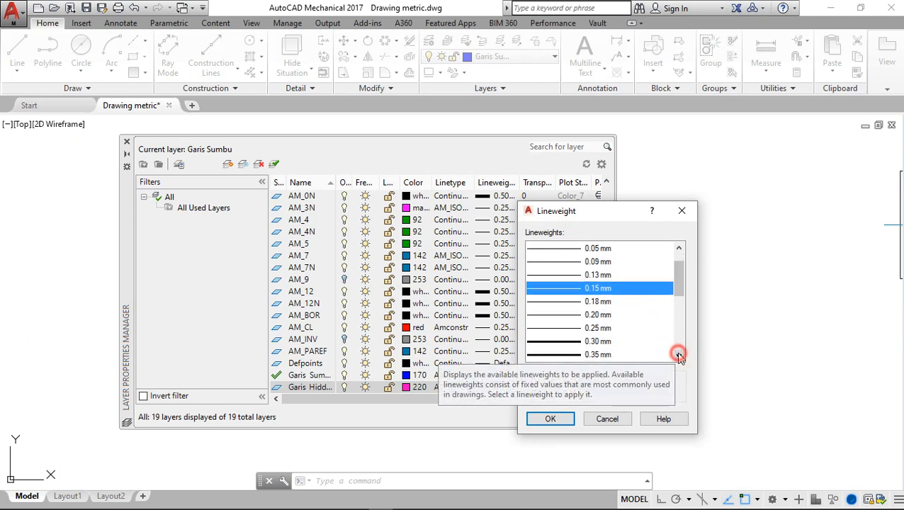
left_click(608, 318)
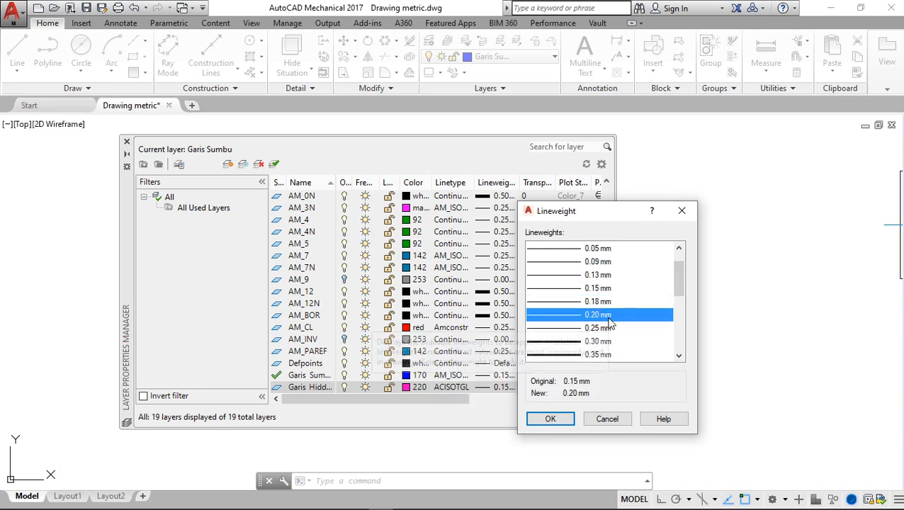
left_click(551, 419)
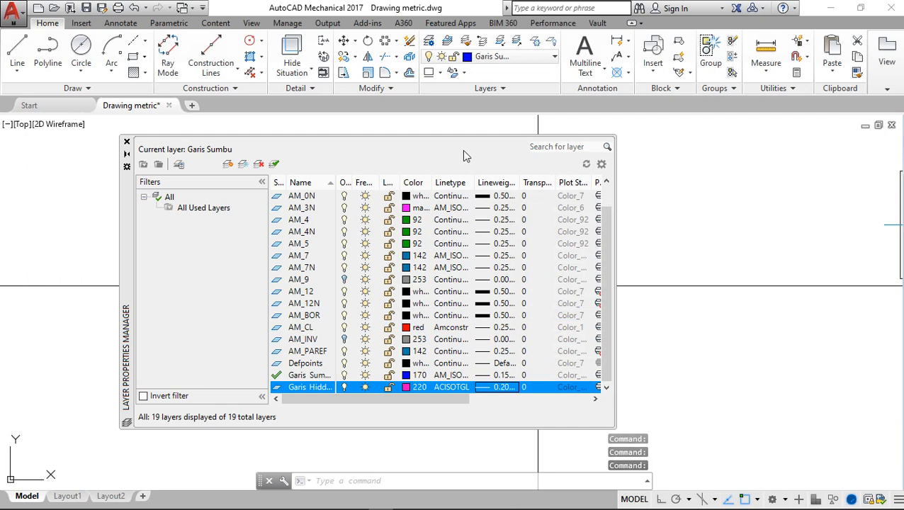
left_click(127, 143)
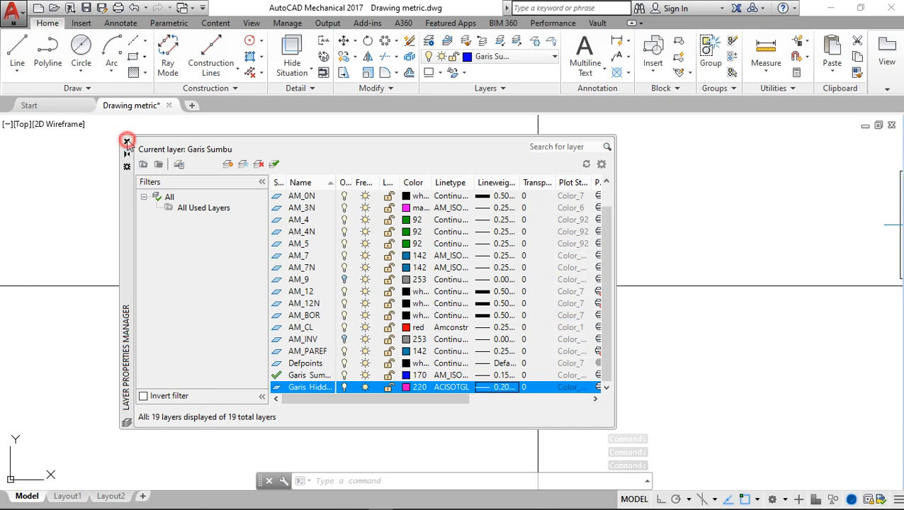
Step: Explode the blue dash-dot rectangle into separate lines
scroll(391, 189, "down", 2)
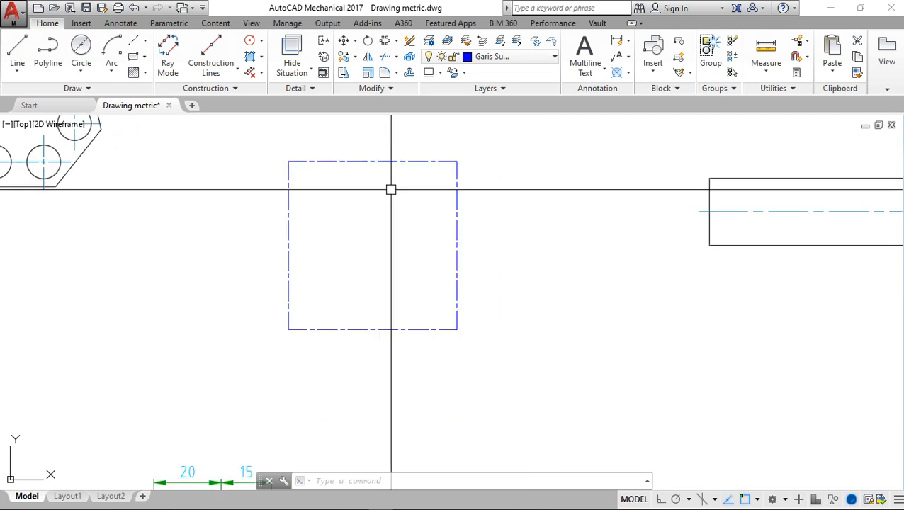
scroll(446, 236, "down", 3)
left_click(432, 225)
mouse_move(432, 225)
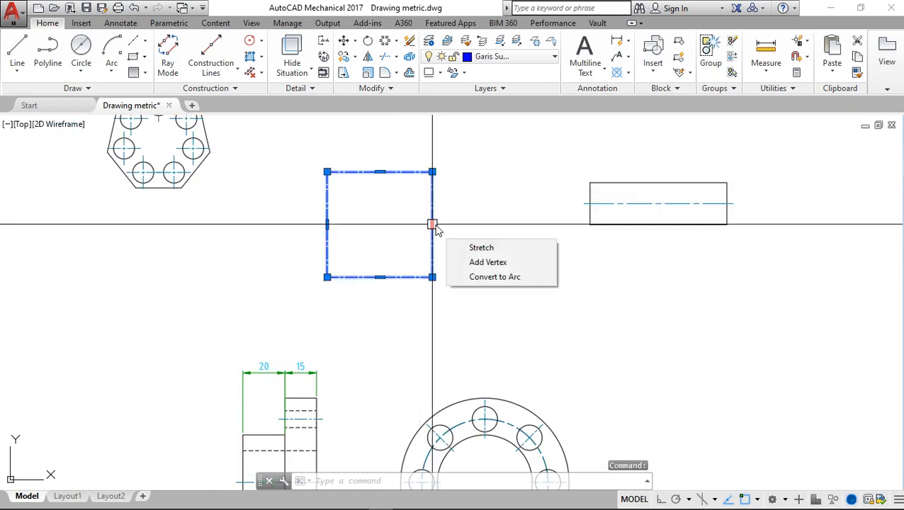
key("Escape")
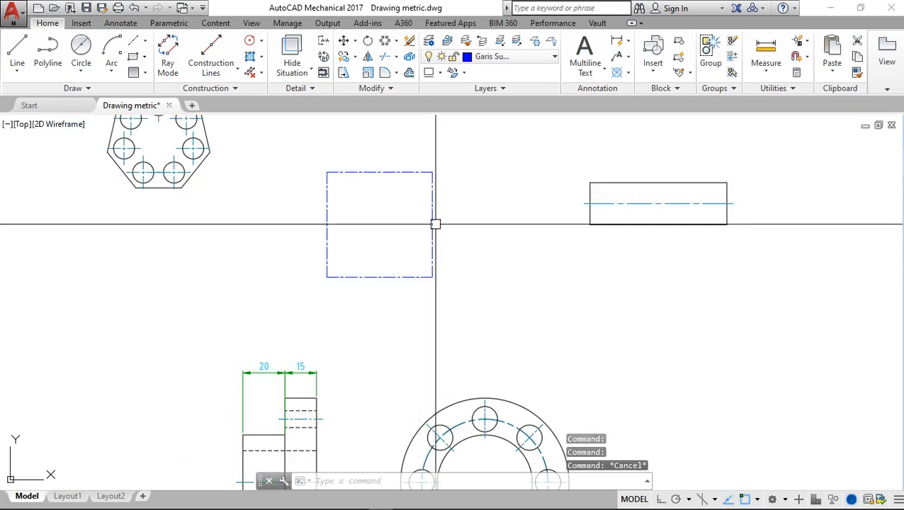
type("e")
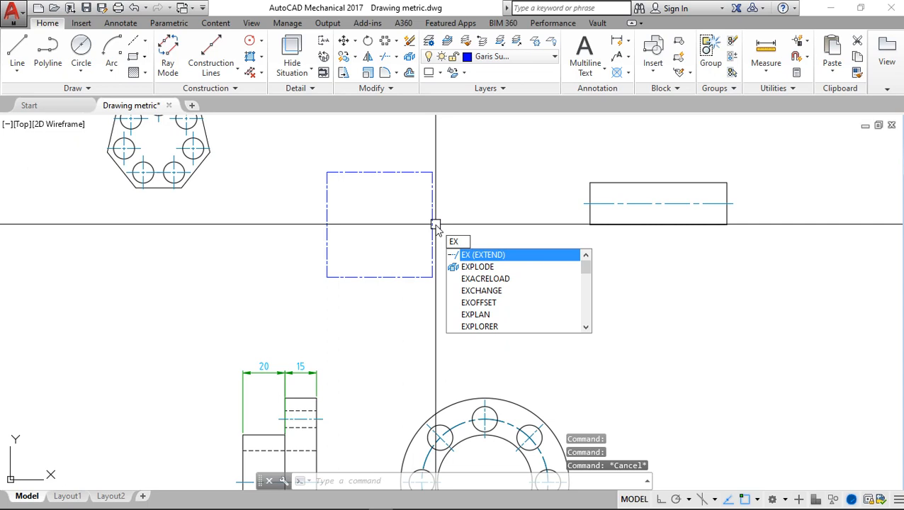
key("Down")
key("Return")
left_click(434, 224)
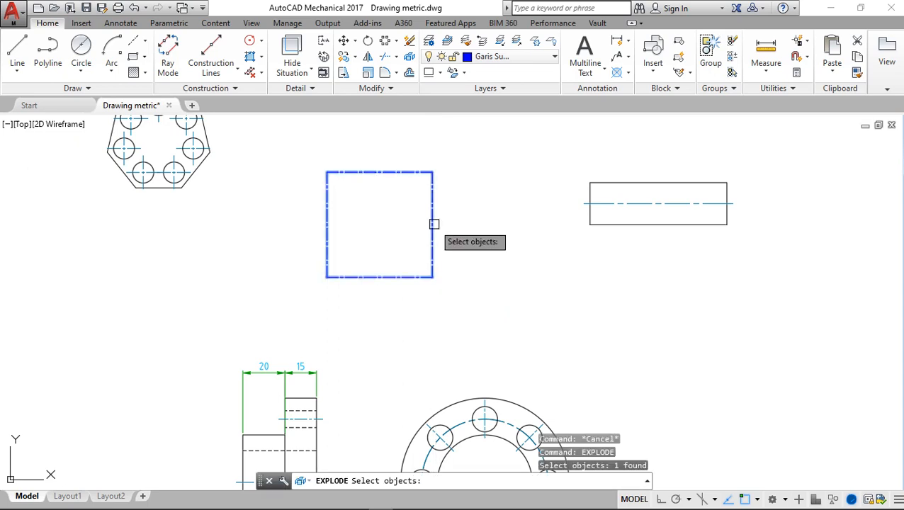
key("Return")
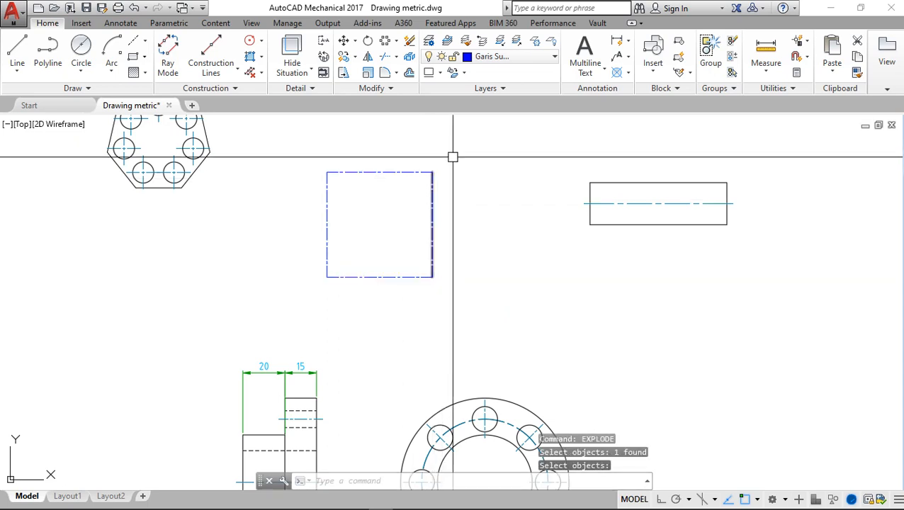
Step: Move the exploded rectangle's right edge to the Garis Hidden layer and clear the selection
left_click(435, 210)
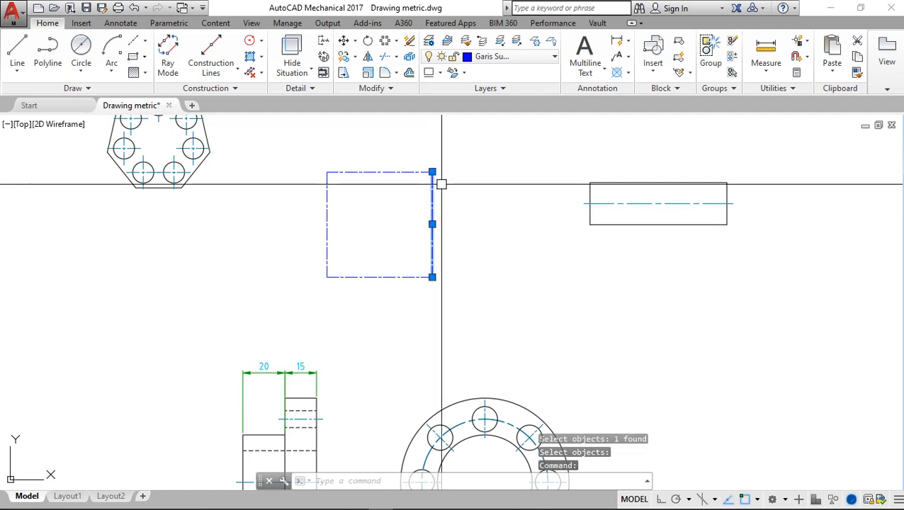
left_click(496, 56)
left_click(516, 344)
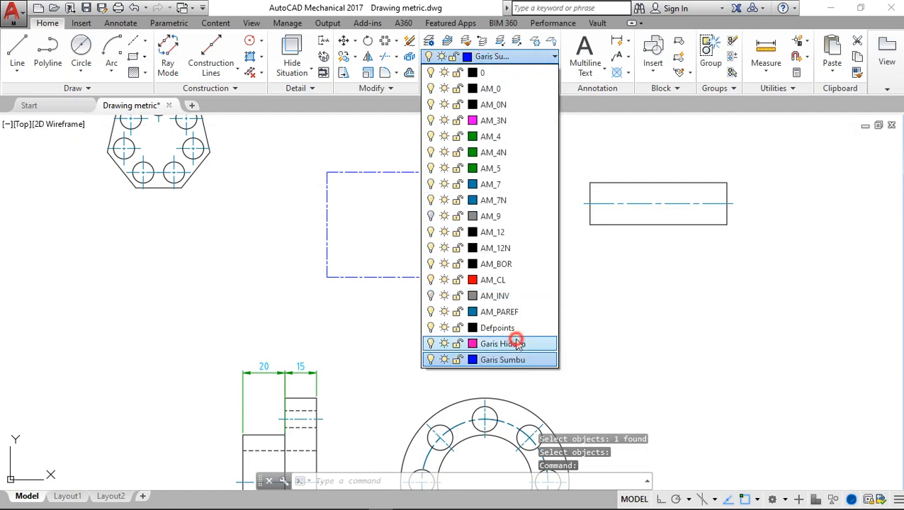
scroll(438, 176, "down", 2)
scroll(438, 174, "up", 2)
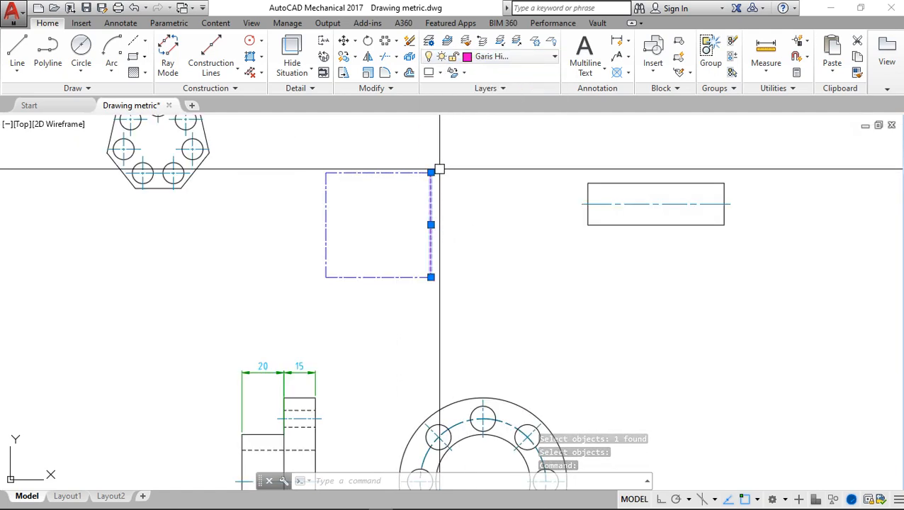
left_click(444, 164)
scroll(444, 164, "up", 3)
key("Escape")
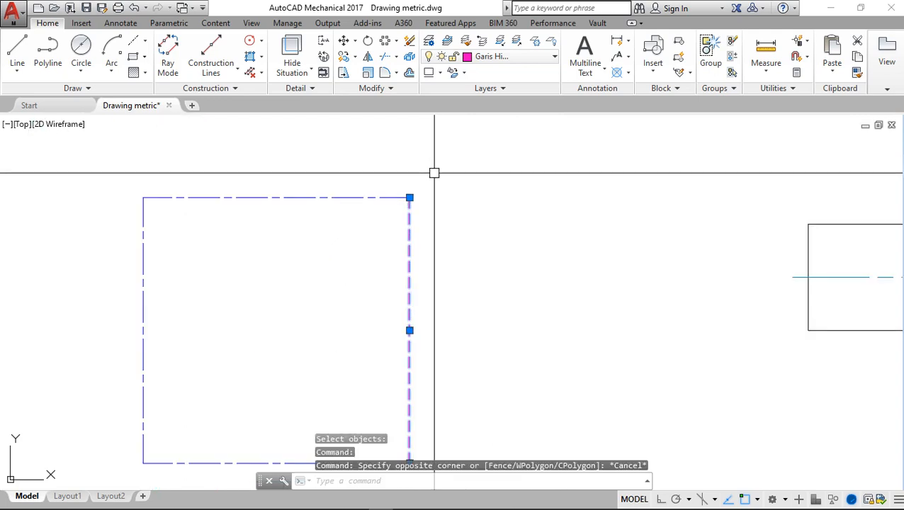
middle_click_drag(433, 174, 448, 160)
left_click(482, 163)
key("Escape")
key("Escape")
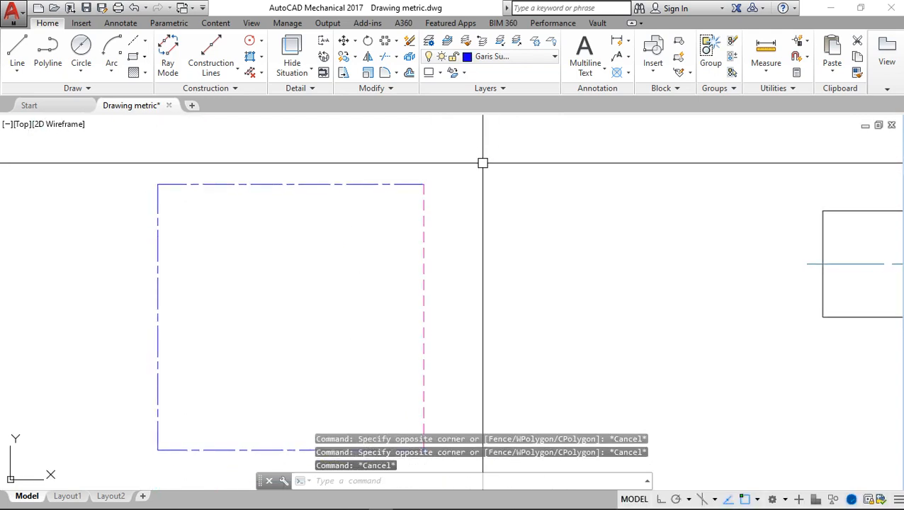
mouse_move(482, 163)
middle_mouse_down()
mouse_move(523, 151)
mouse_move(533, 170)
middle_mouse_up()
scroll(521, 148, "down", 2)
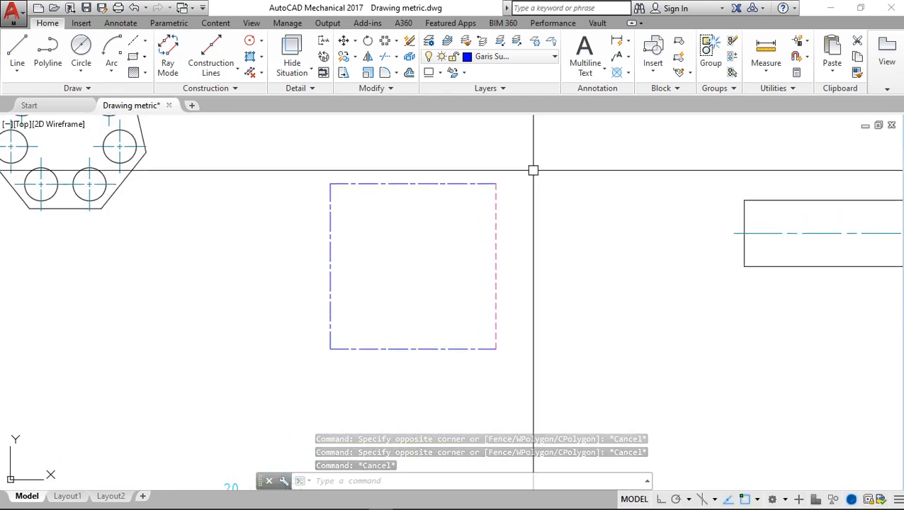
left_click(446, 185)
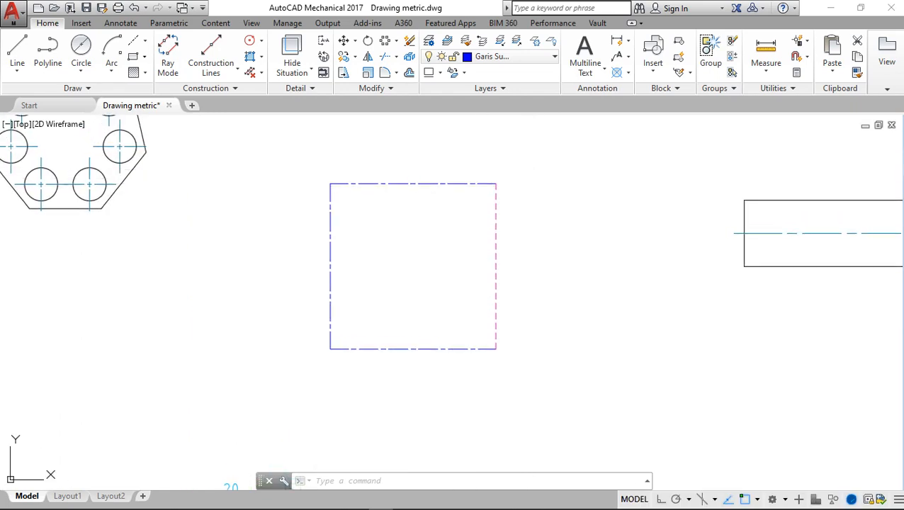
left_click(496, 212)
left_click(567, 276)
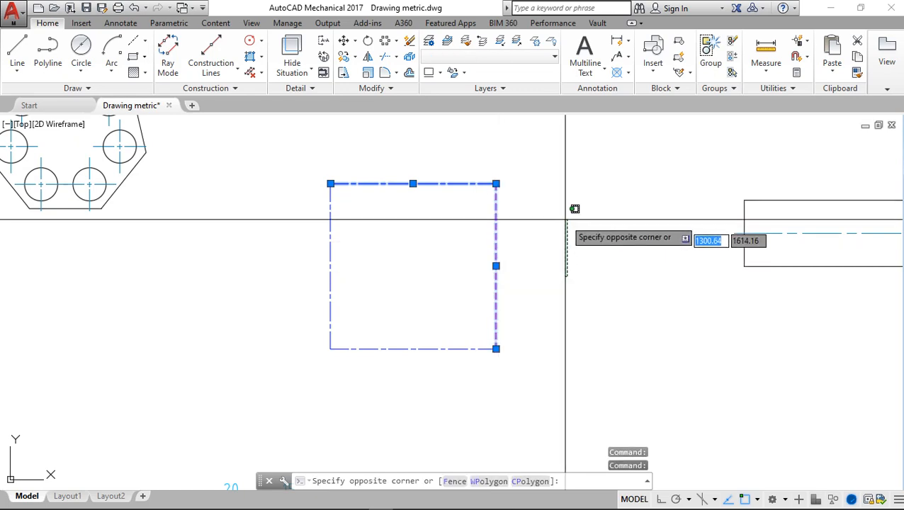
key("Escape")
key("Escape")
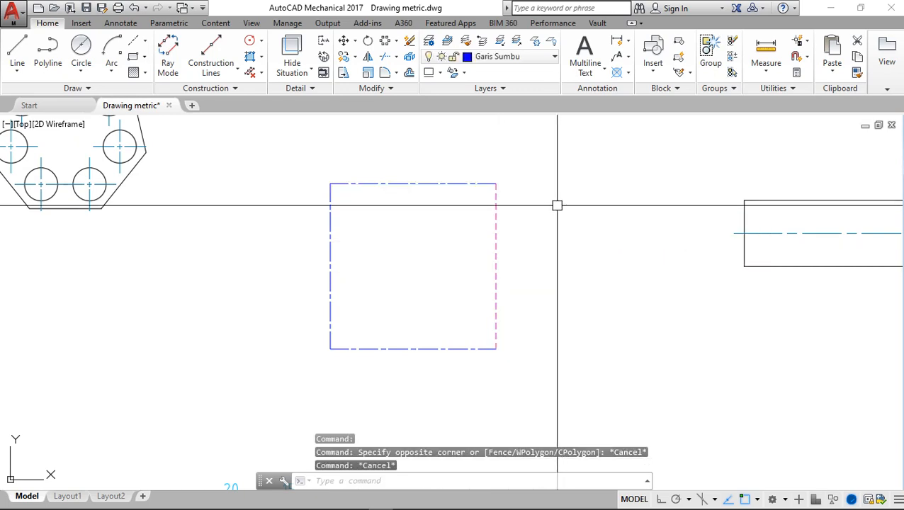
Step: Use Match Properties to copy the right edge's Garis Hidden properties to the rectangle's top and left edges
type("m")
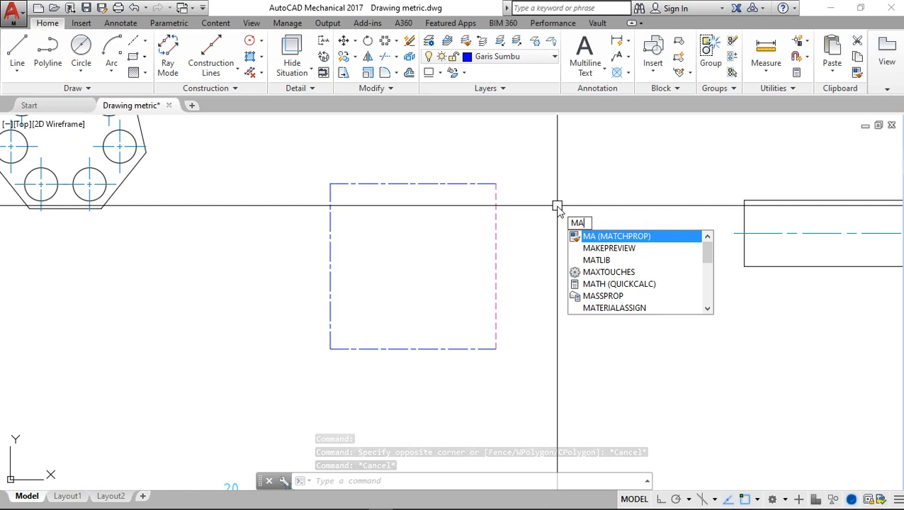
key("Return")
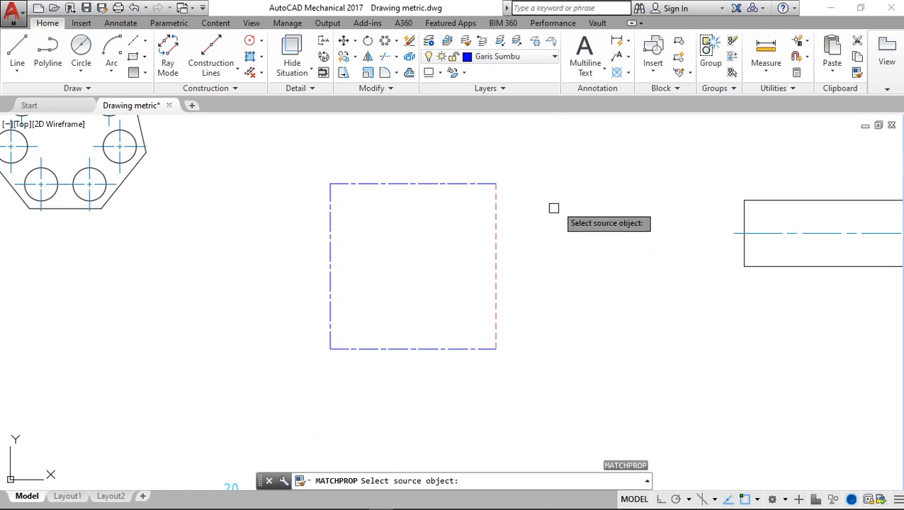
left_click(496, 232)
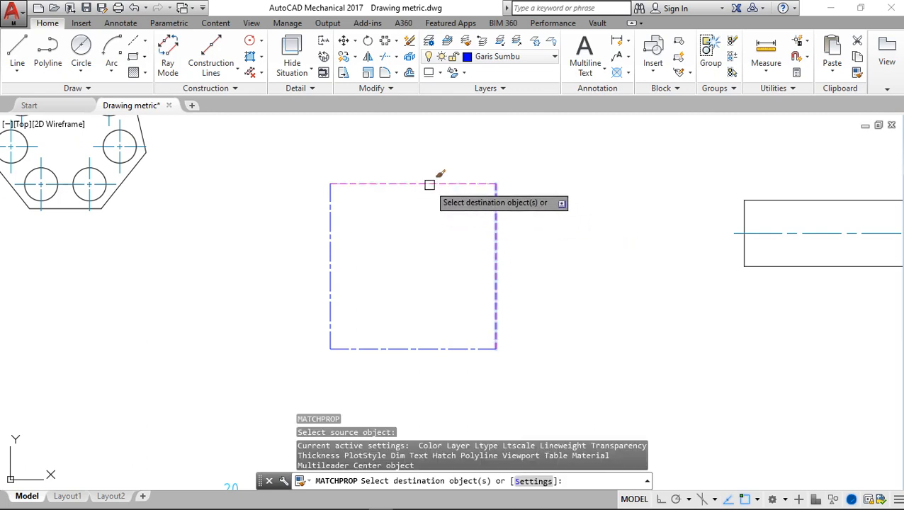
left_click(332, 229)
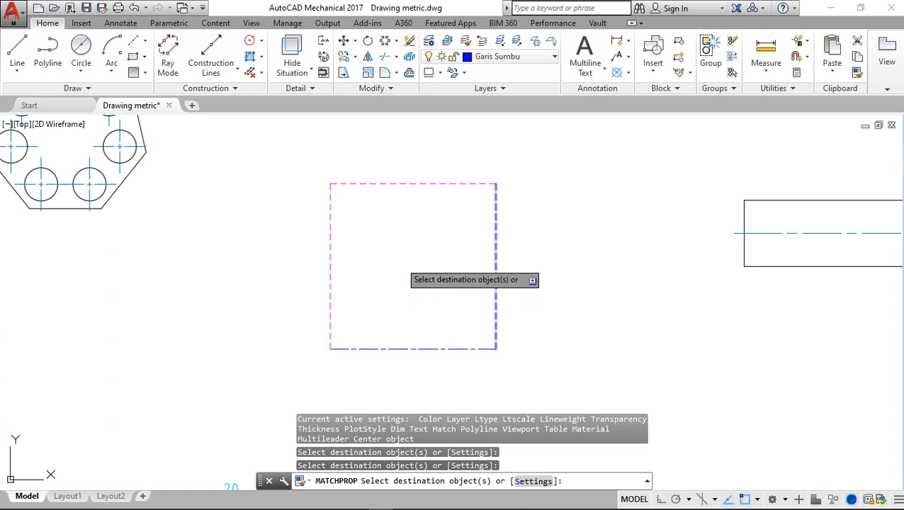
left_click(497, 270)
key("Escape")
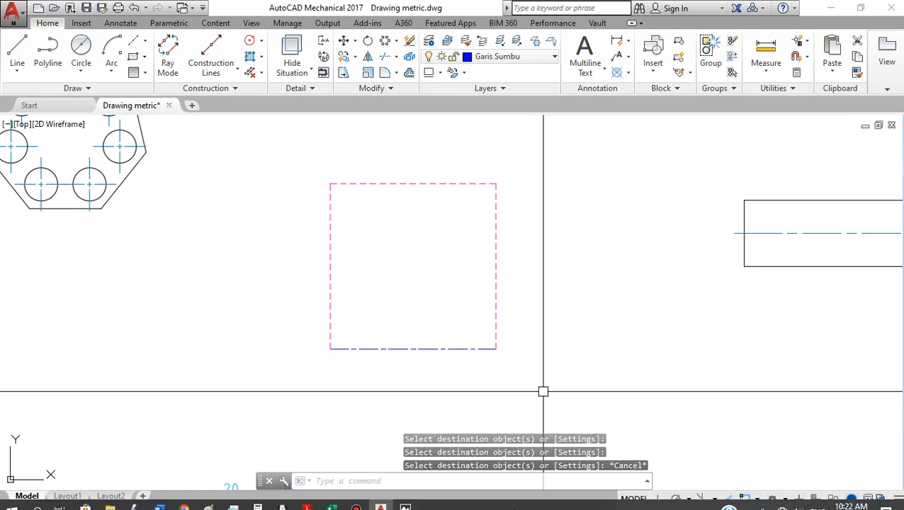
left_click(357, 495)
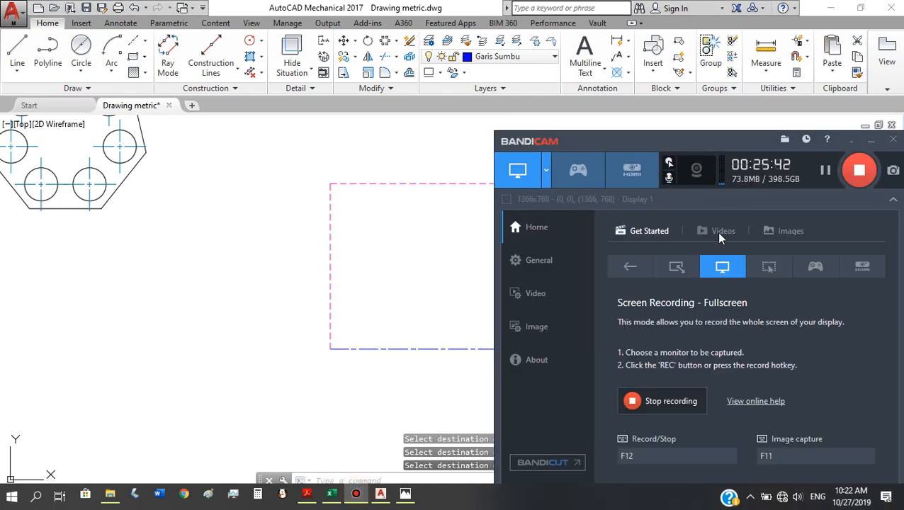
left_click(825, 169)
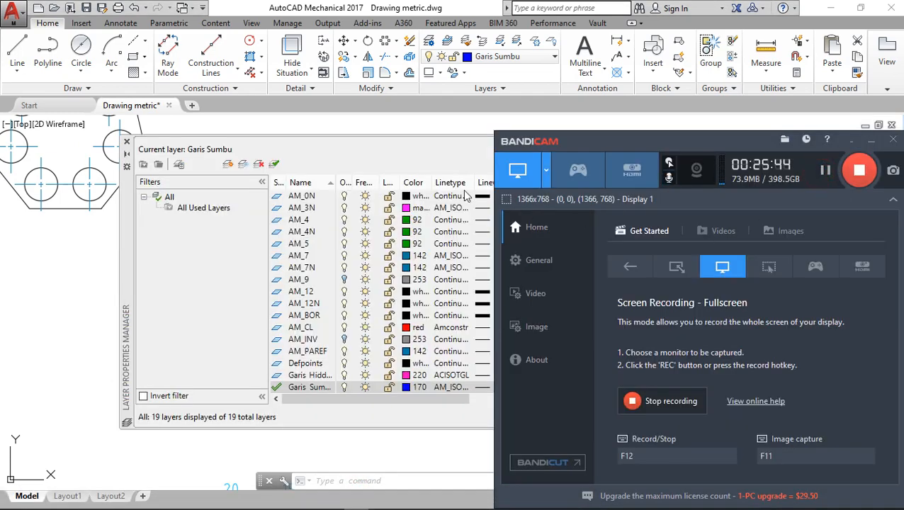
Step: Make layer 0 the current layer in the Layer Properties Manager
left_click(438, 149)
scroll(344, 301, "up", 1)
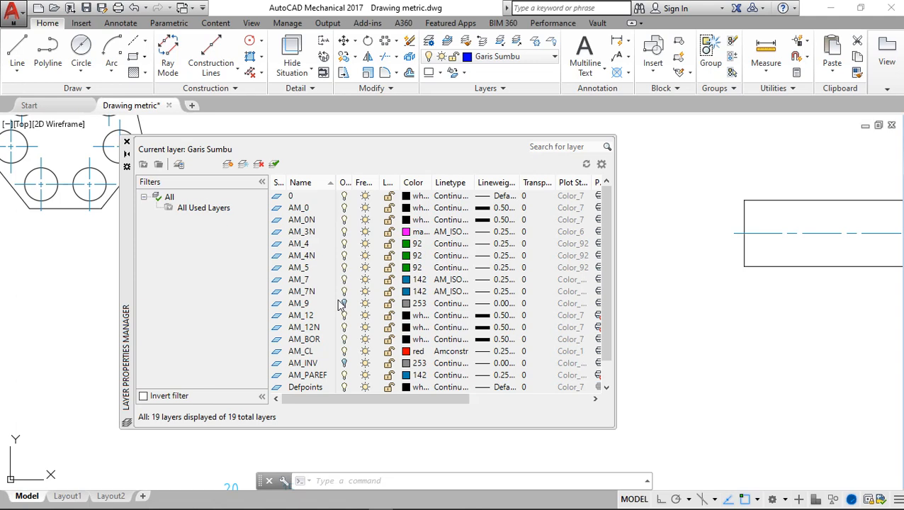
left_click(309, 199)
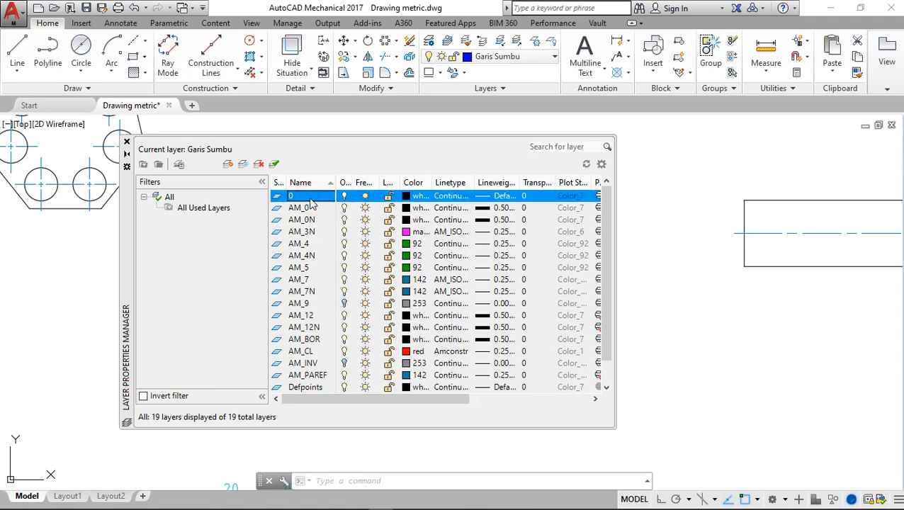
double_click(310, 200)
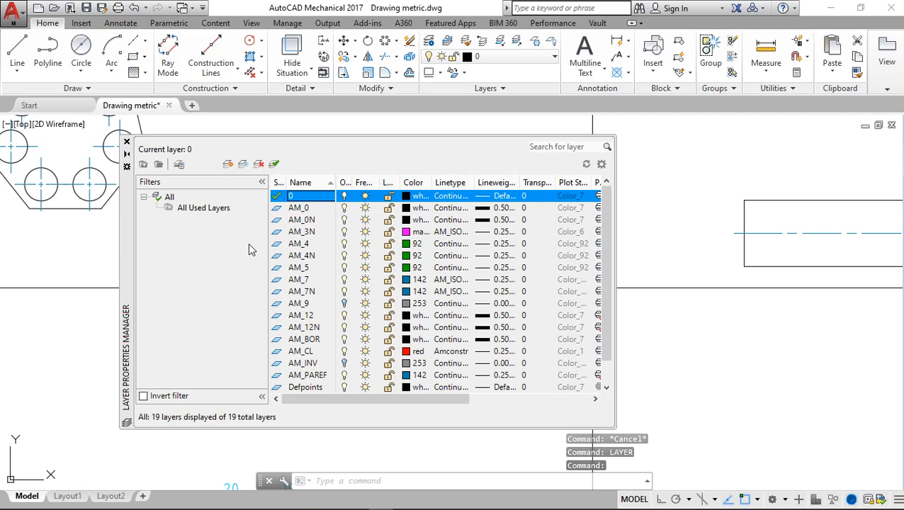
right_click(301, 197)
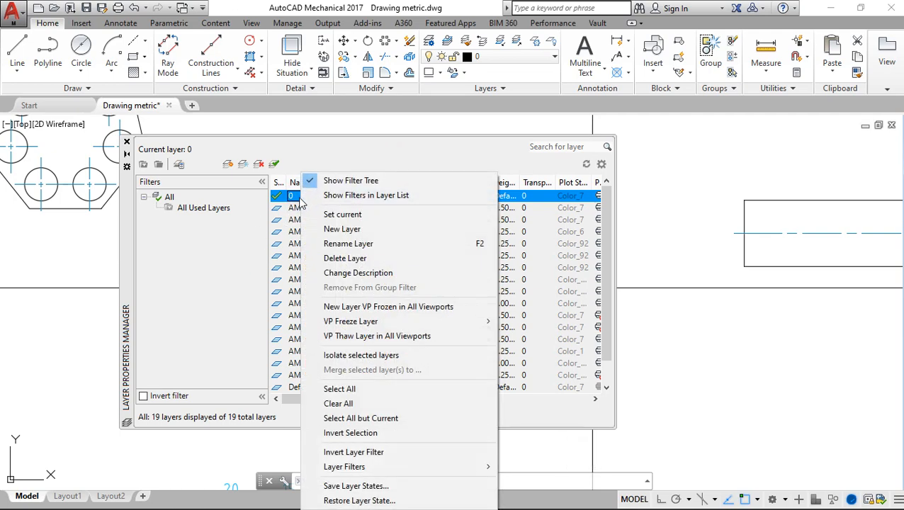
left_click(325, 154)
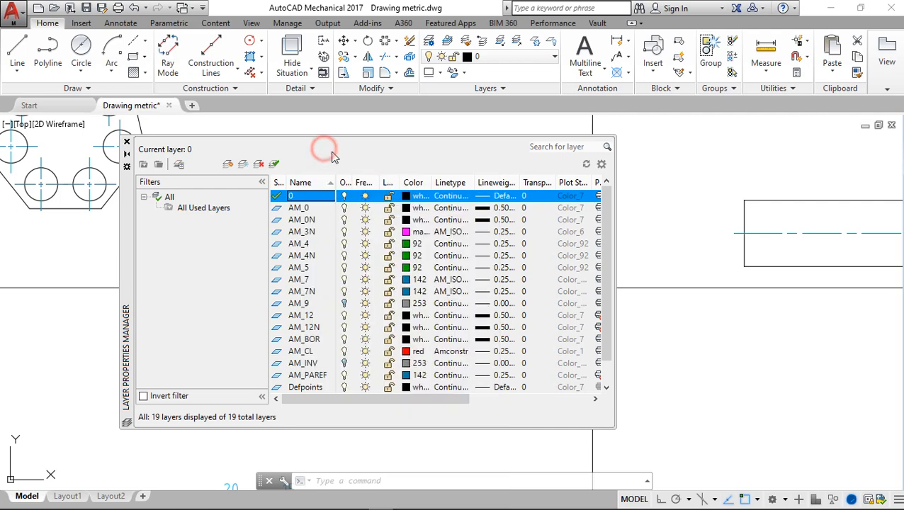
left_click(500, 200)
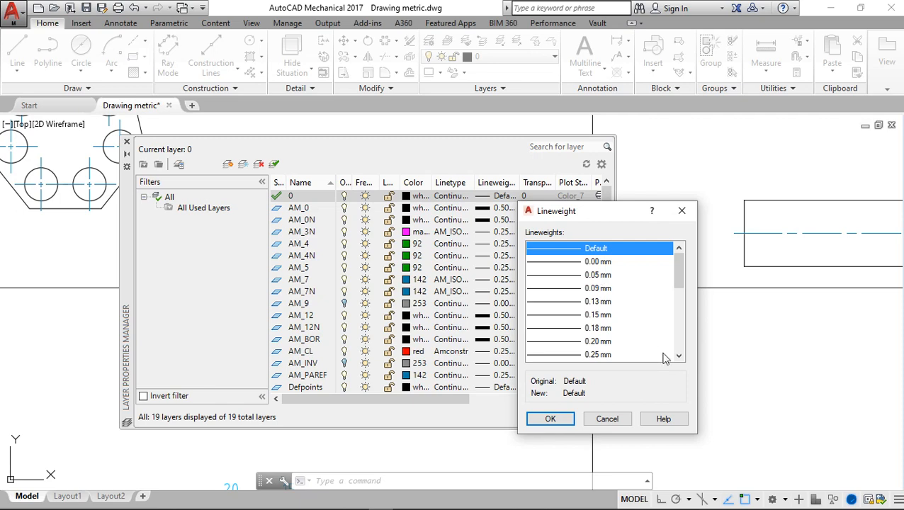
left_click(679, 356)
left_click(679, 356)
left_click(679, 357)
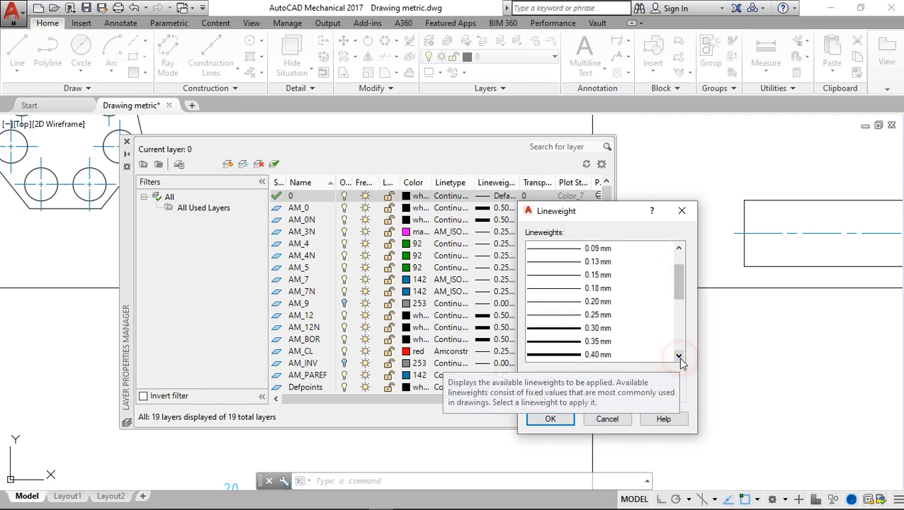
left_click(682, 212)
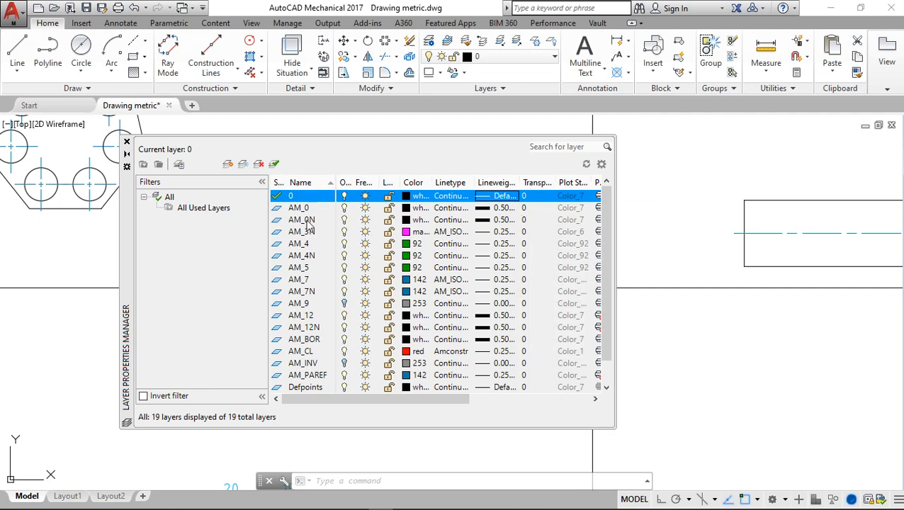
Step: Look through the layer list in the Layer Properties Manager, from layer 0 to the Garis Hidden and Garis Sumbu layers
left_click(328, 195)
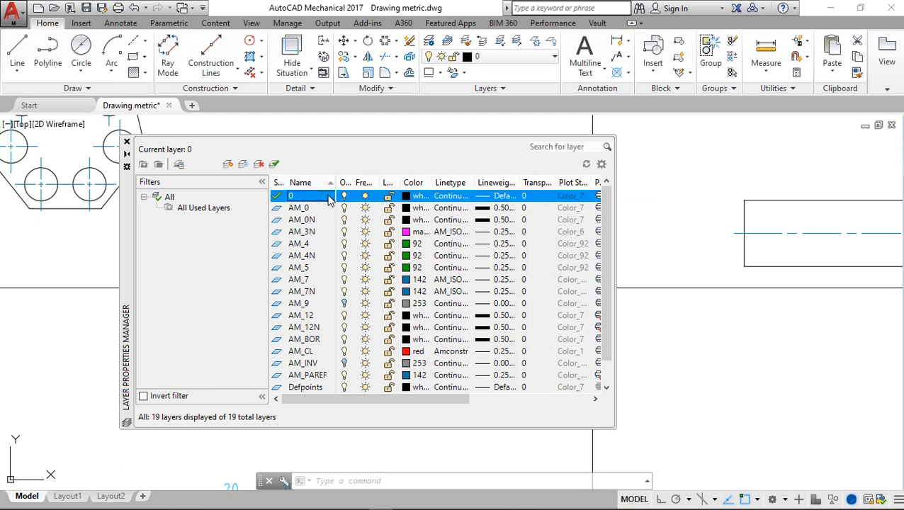
key("Page_Down")
scroll(386, 326, "down", 1)
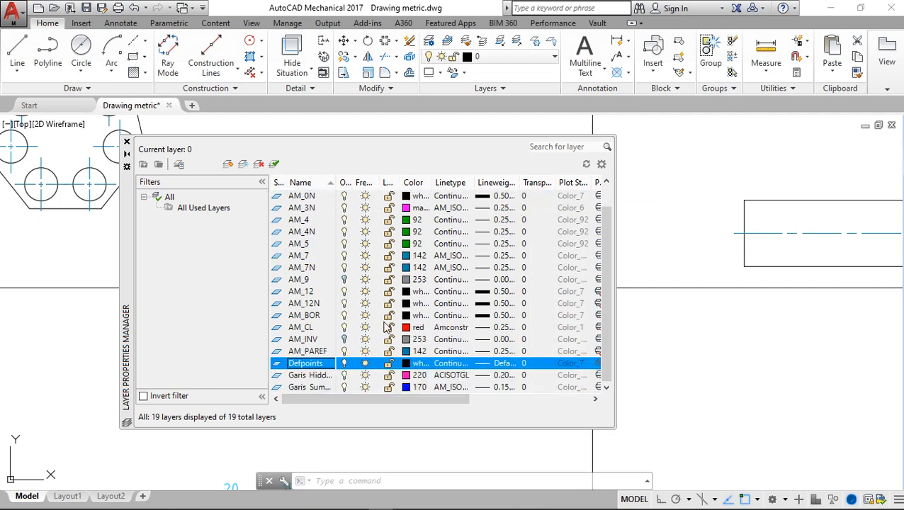
scroll(386, 326, "up", 2)
left_click(391, 157)
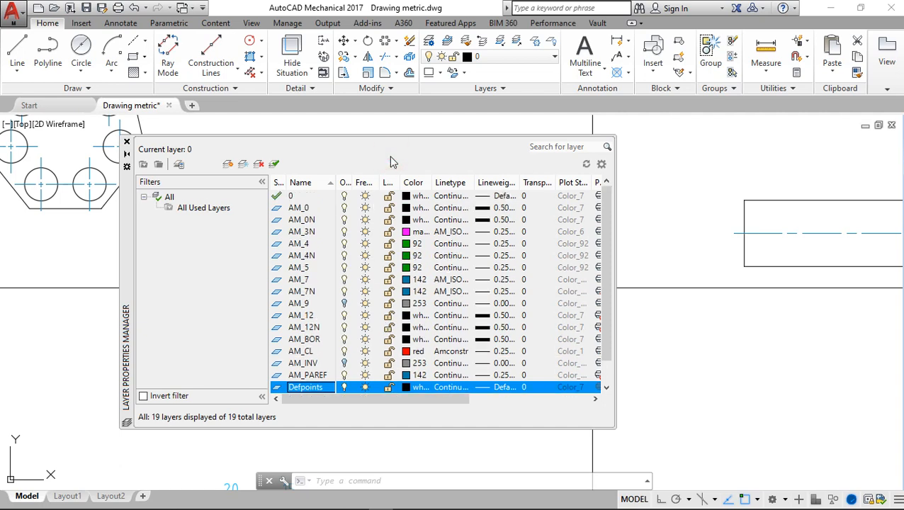
left_click(241, 322)
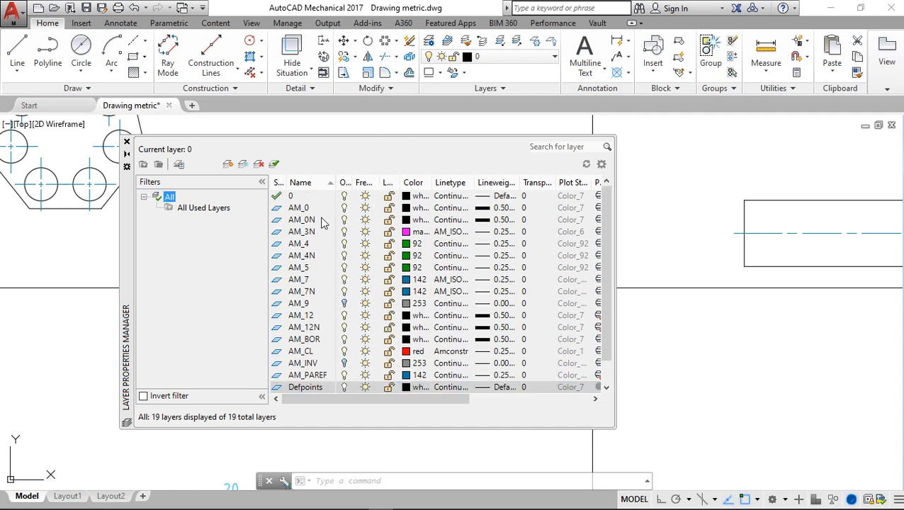
scroll(459, 265, "down", 1)
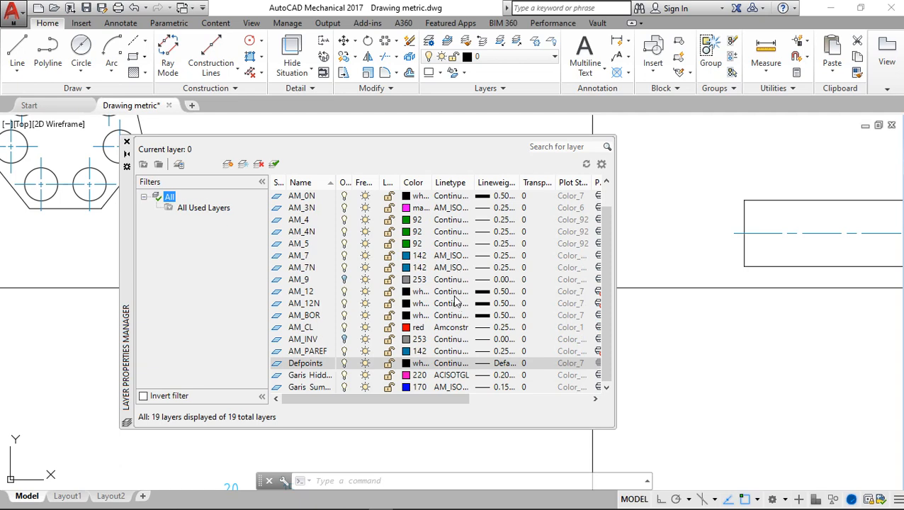
scroll(454, 305, "up", 1)
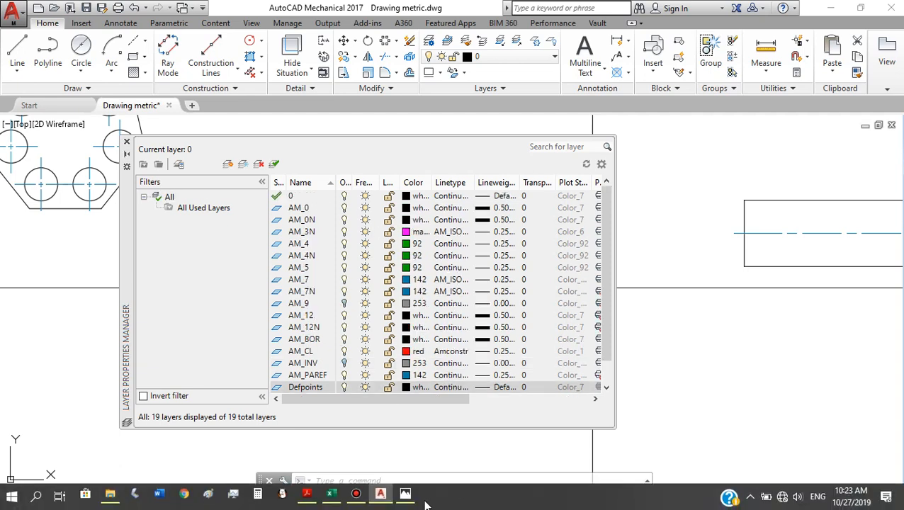
left_click(356, 495)
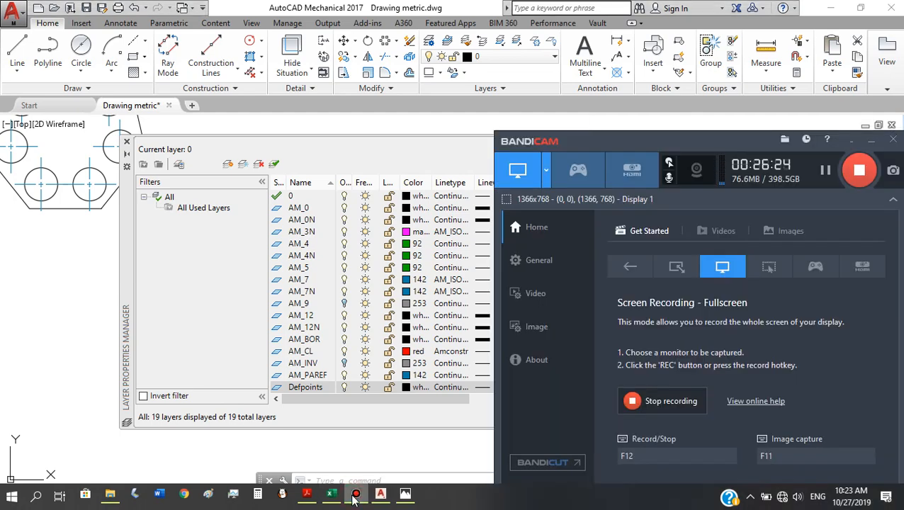
left_click(472, 7)
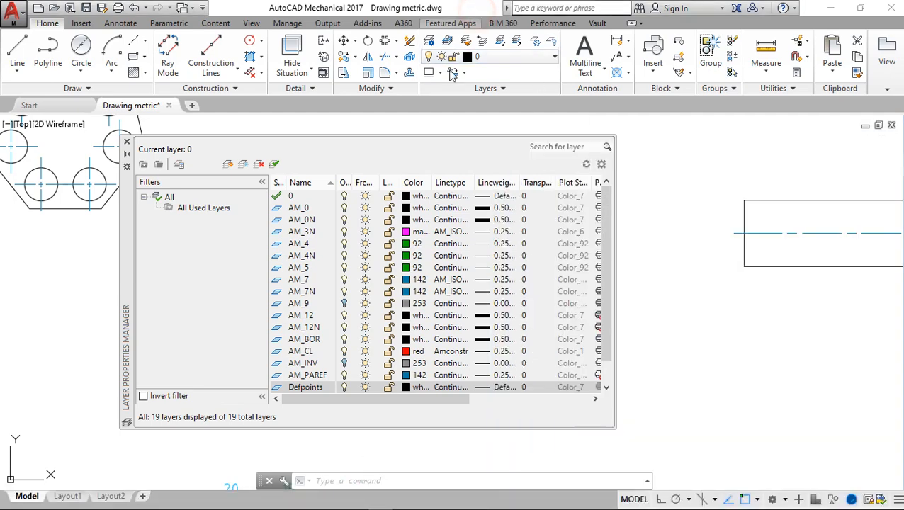
Step: Set layer 0's lineweight to 0.30 mm and close the Layer Properties Manager
left_click(318, 197)
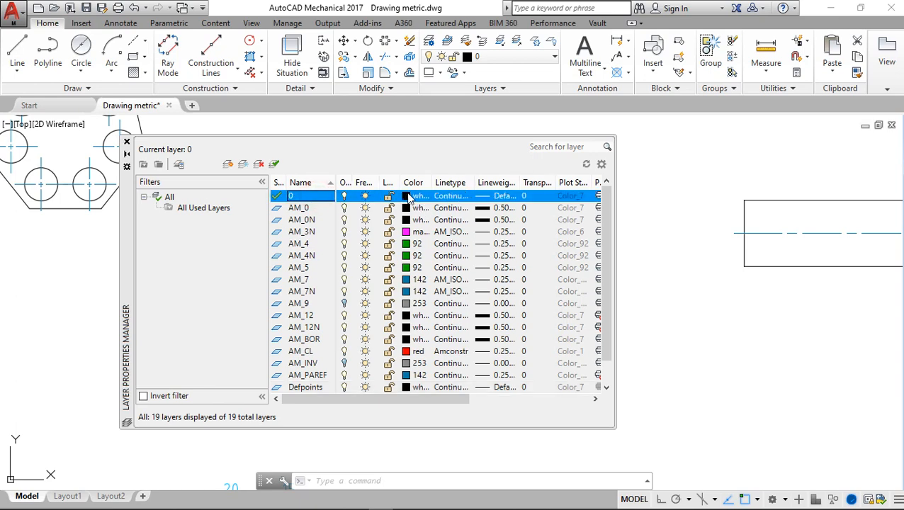
left_click(504, 196)
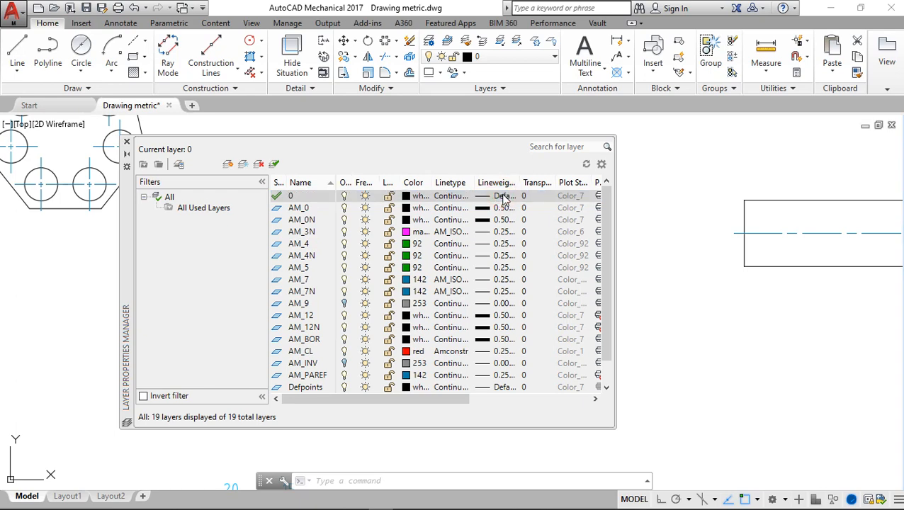
left_click(679, 357)
left_click(679, 357)
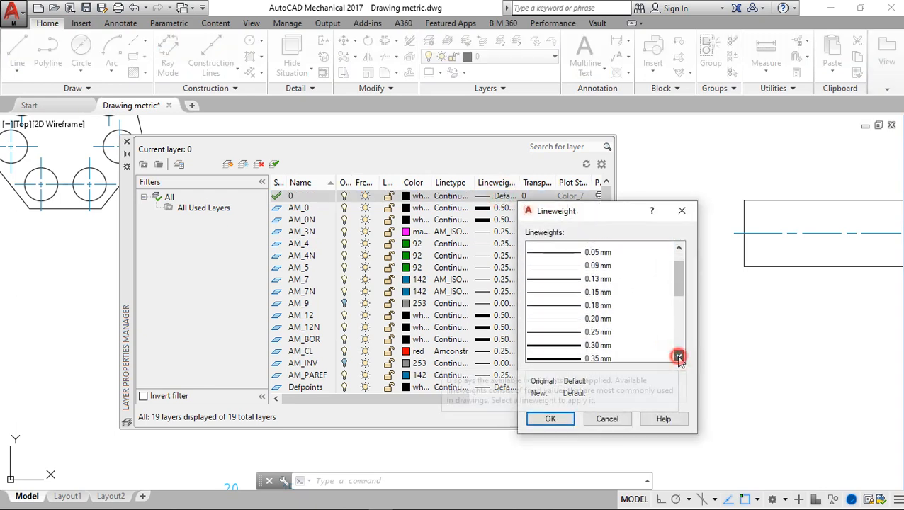
left_click(679, 357)
left_click(600, 331)
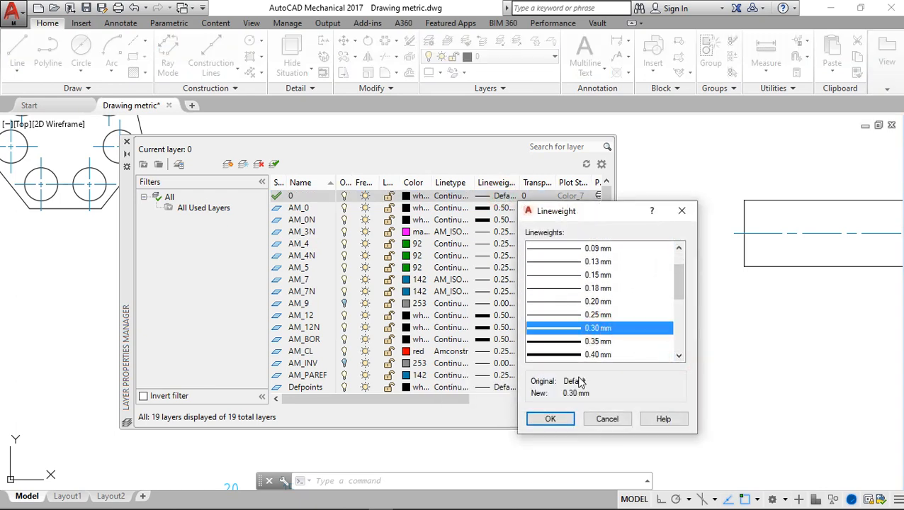
left_click(565, 421)
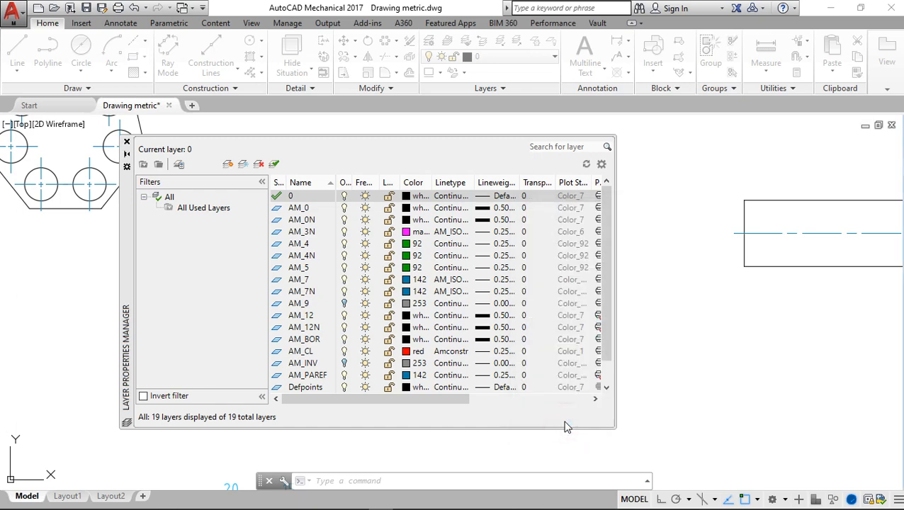
left_click(127, 142)
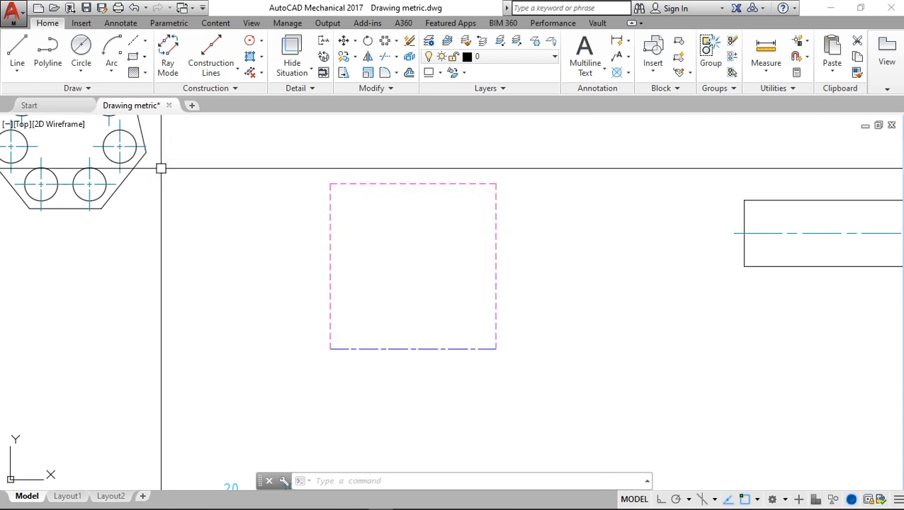
Step: Examine the line appearance of the dashed rectangle and the narrow rectangle with its centerline
scroll(820, 198, "down", 4)
scroll(820, 198, "up", 8)
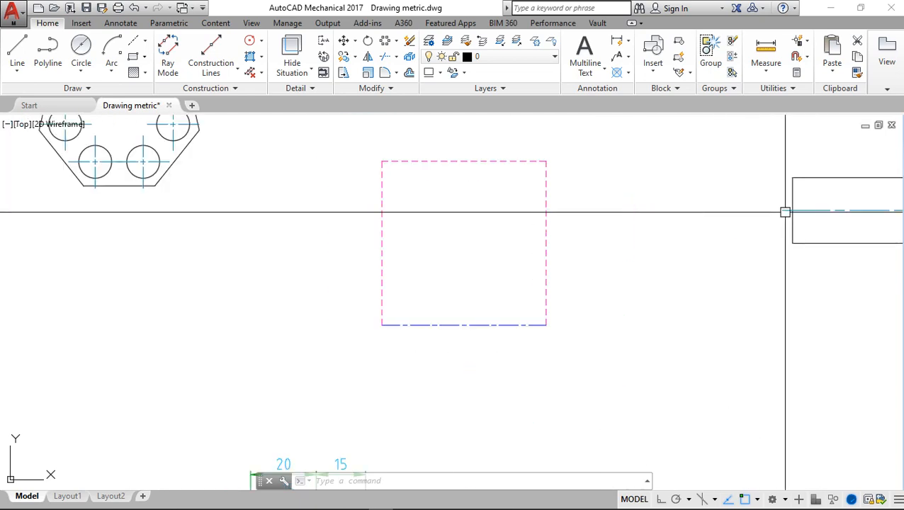
middle_click_drag(803, 197, 679, 295)
scroll(628, 251, "up", 4)
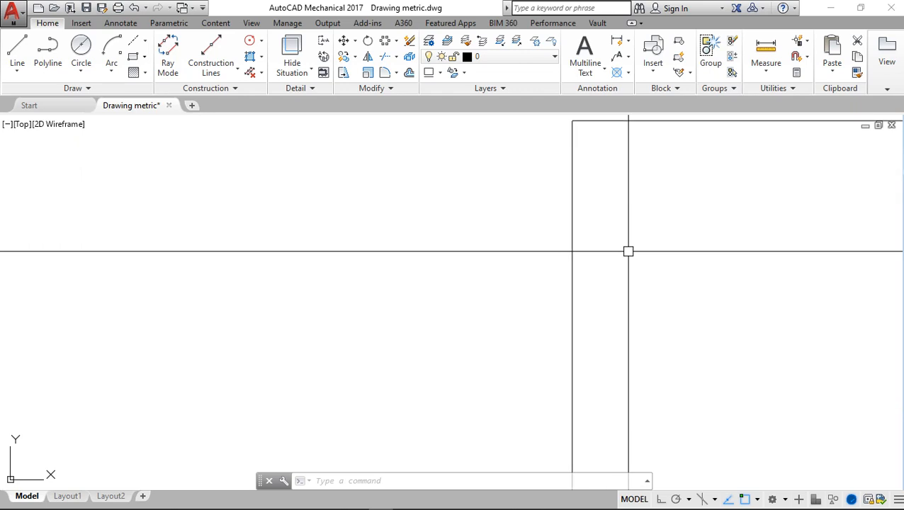
scroll(628, 250, "down", 10)
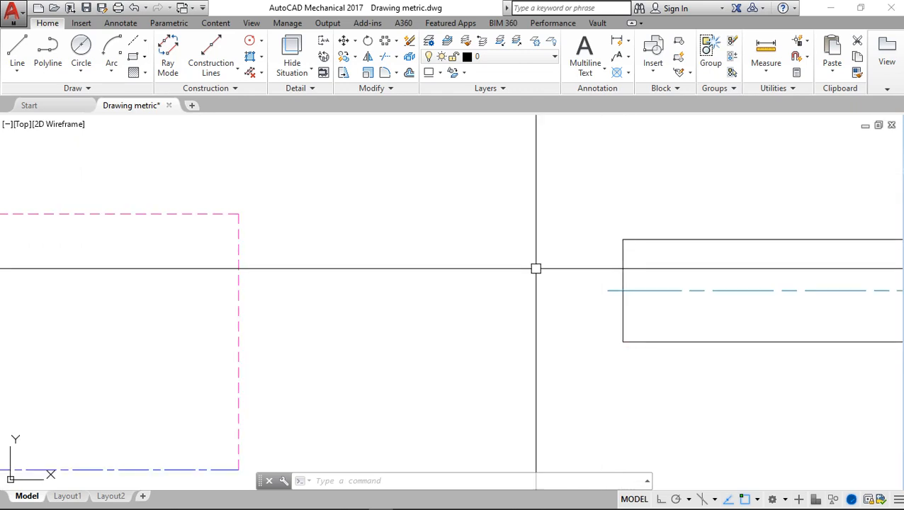
scroll(465, 261, "down", 2)
middle_click_drag(469, 262, 531, 207)
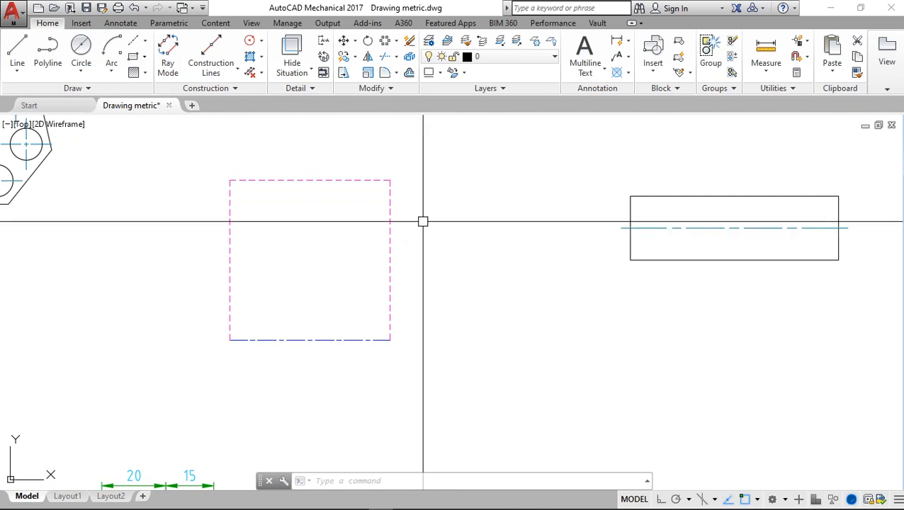
scroll(423, 222, "up", 2)
middle_click_drag(422, 218, 442, 253)
scroll(442, 252, "down", 2)
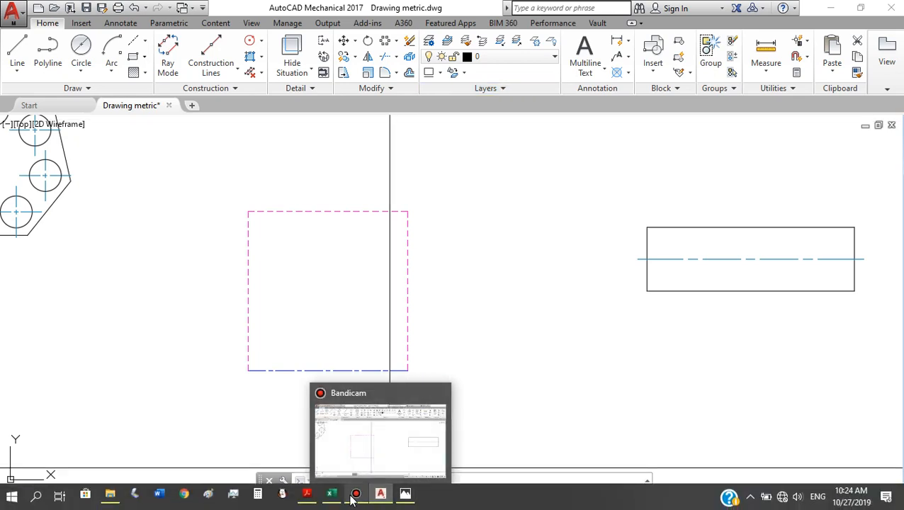
left_click(354, 496)
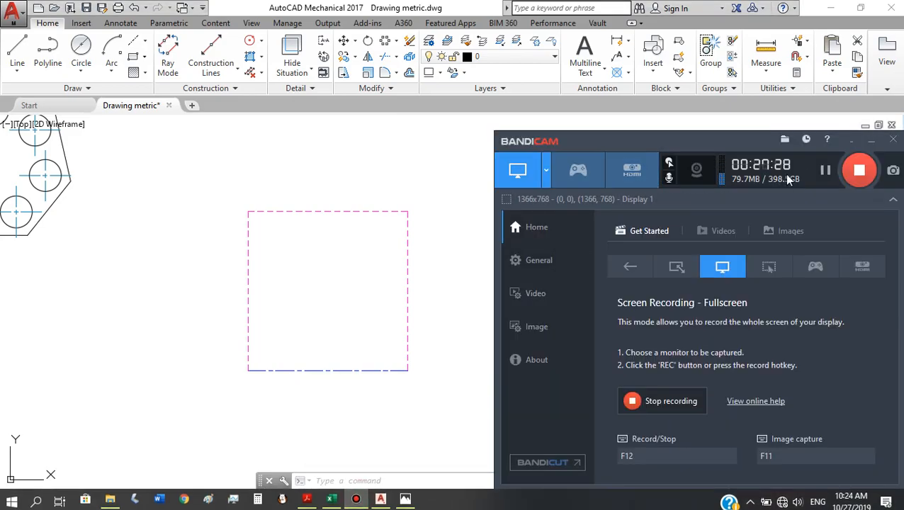